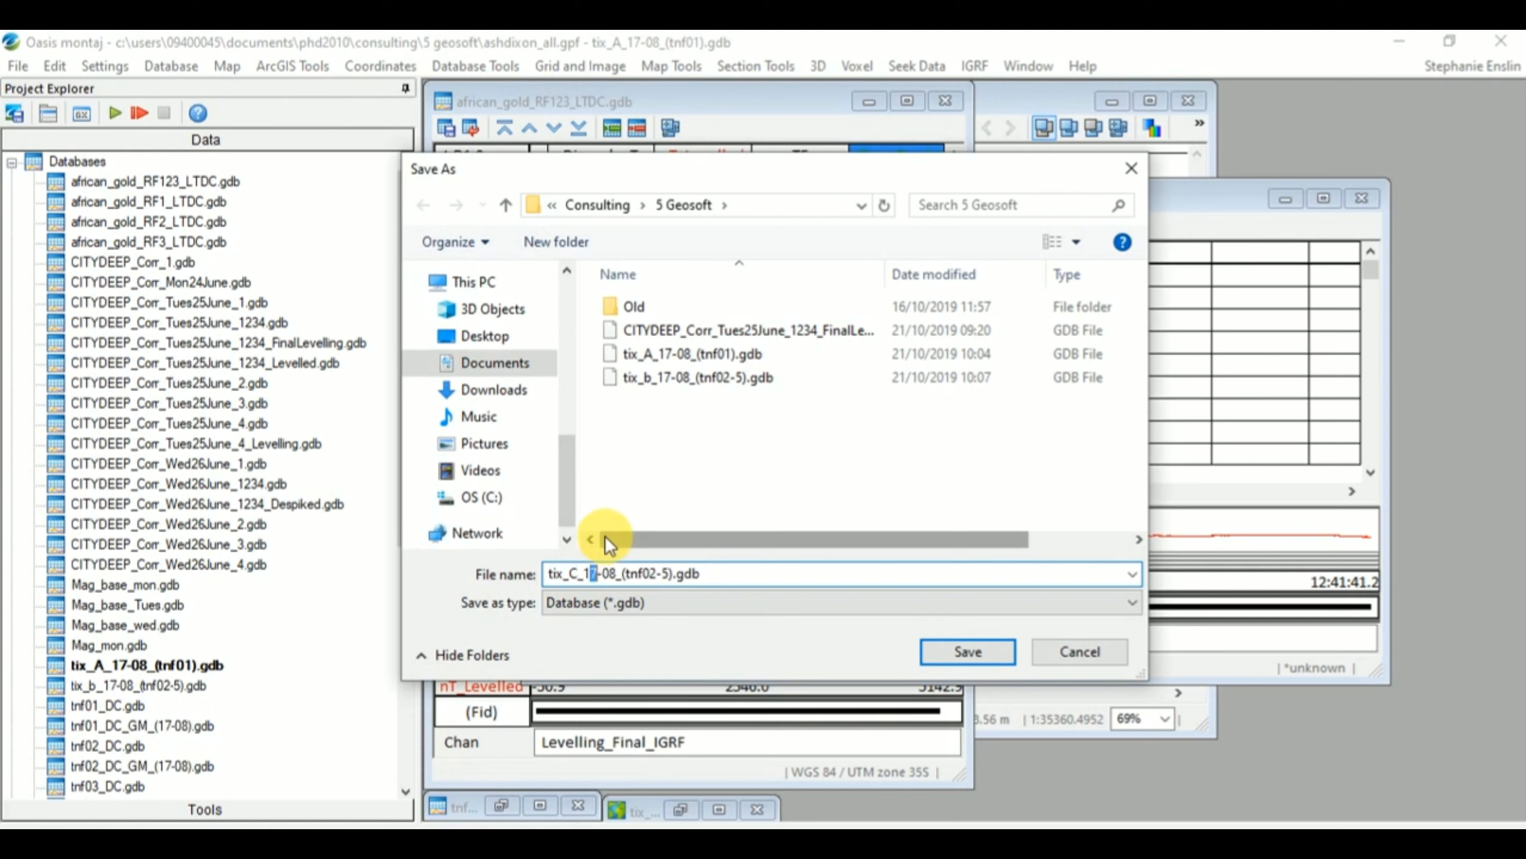
# Step: Change the date in the new database's file name to 18-08
pyautogui.press('Delete')
pyautogui.write('8')
pyautogui.press('Right')
pyautogui.press('Right')
pyautogui.press('Right')
pyautogui.press('Right')
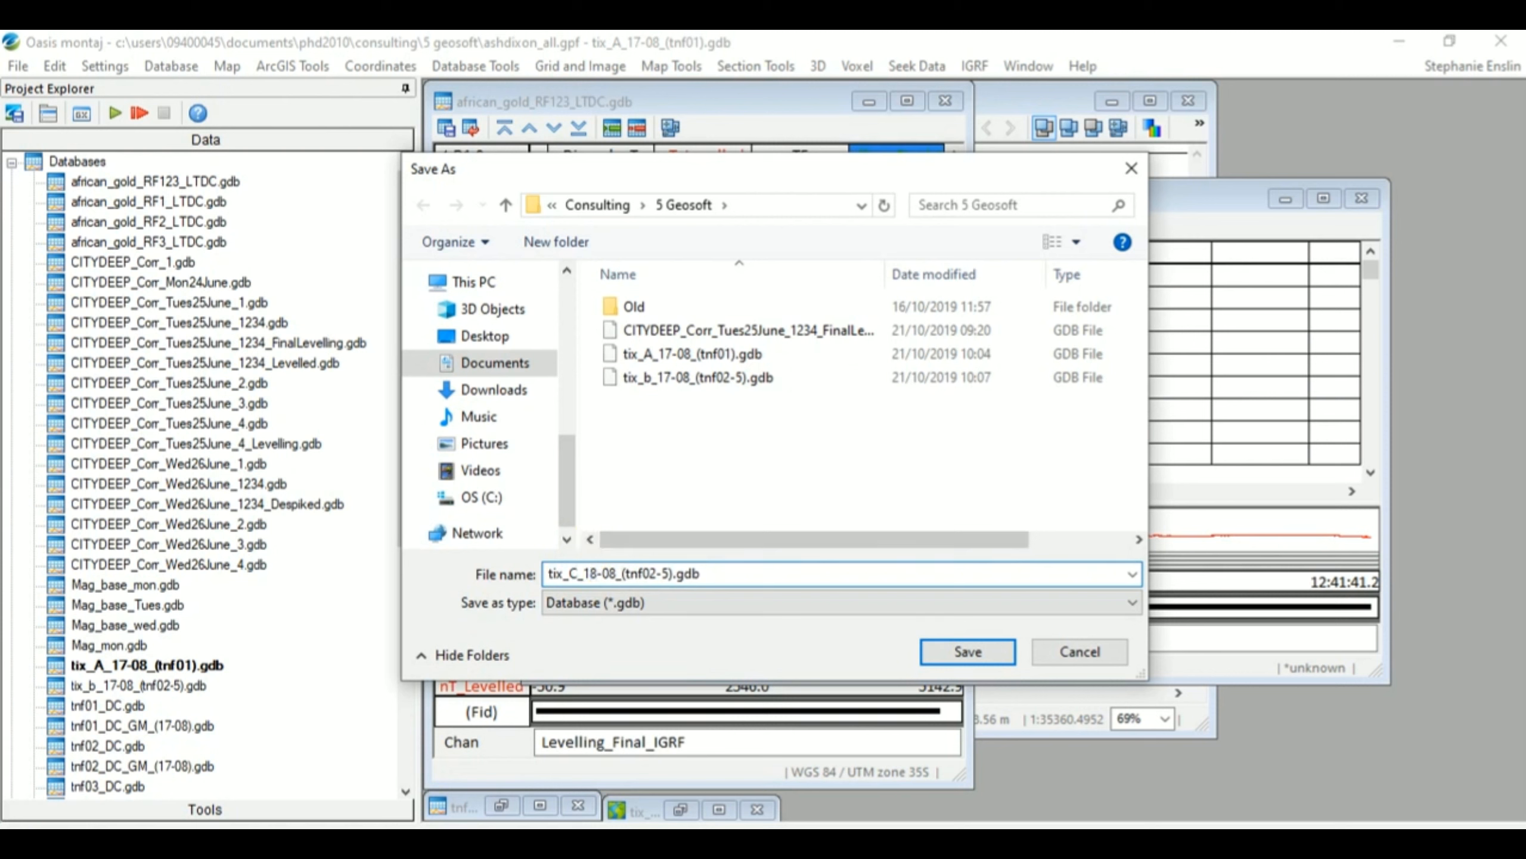
# Step: Check the base station file names in File Explorer, and create the new database as tix_C_18-08_(tnf06-8).gdb
pyautogui.click(269, 842)
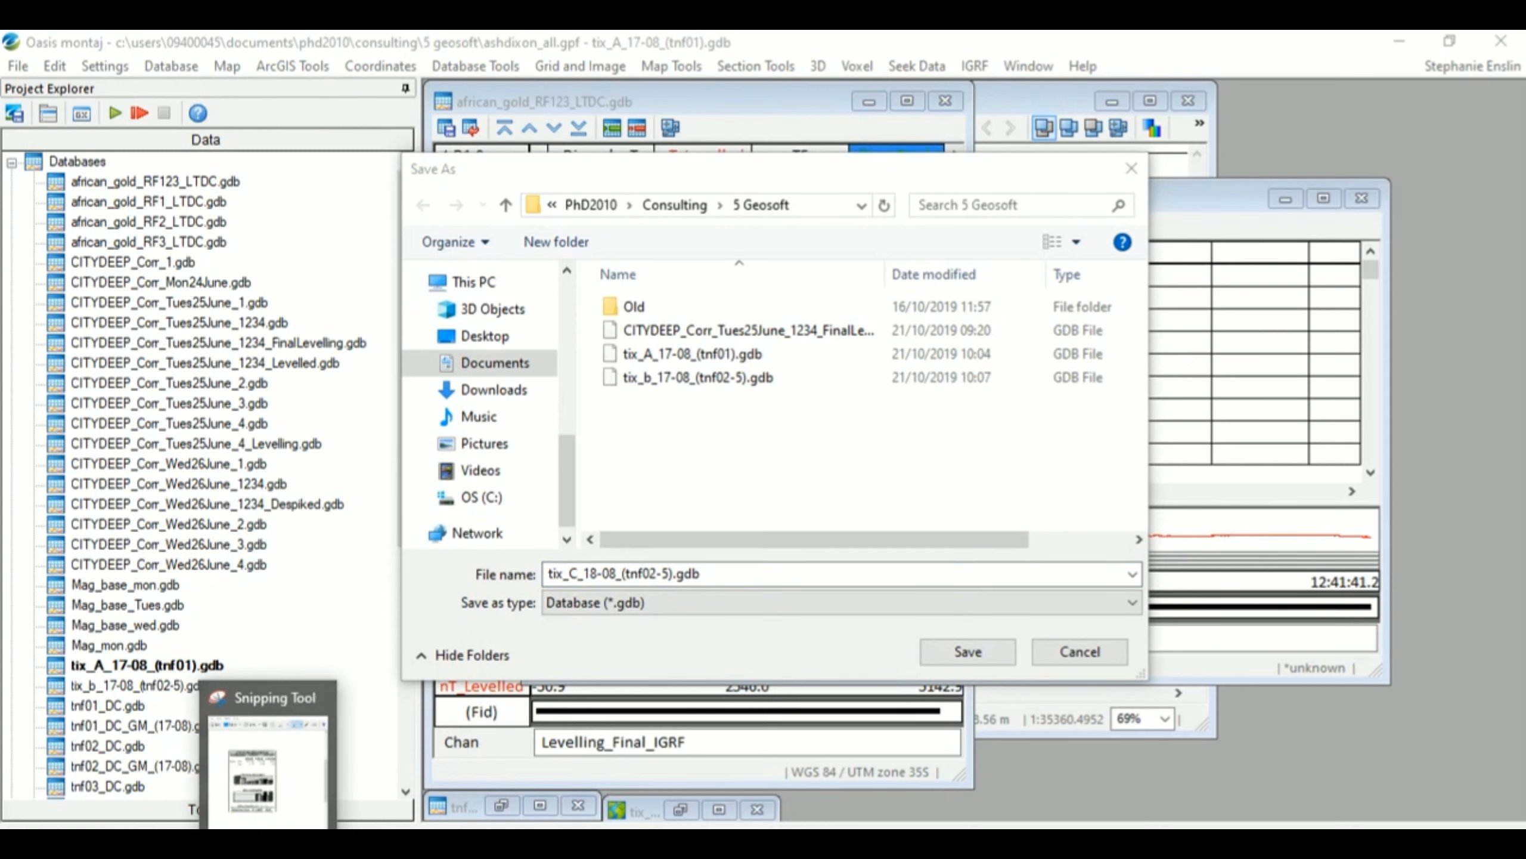
pyautogui.click(269, 775)
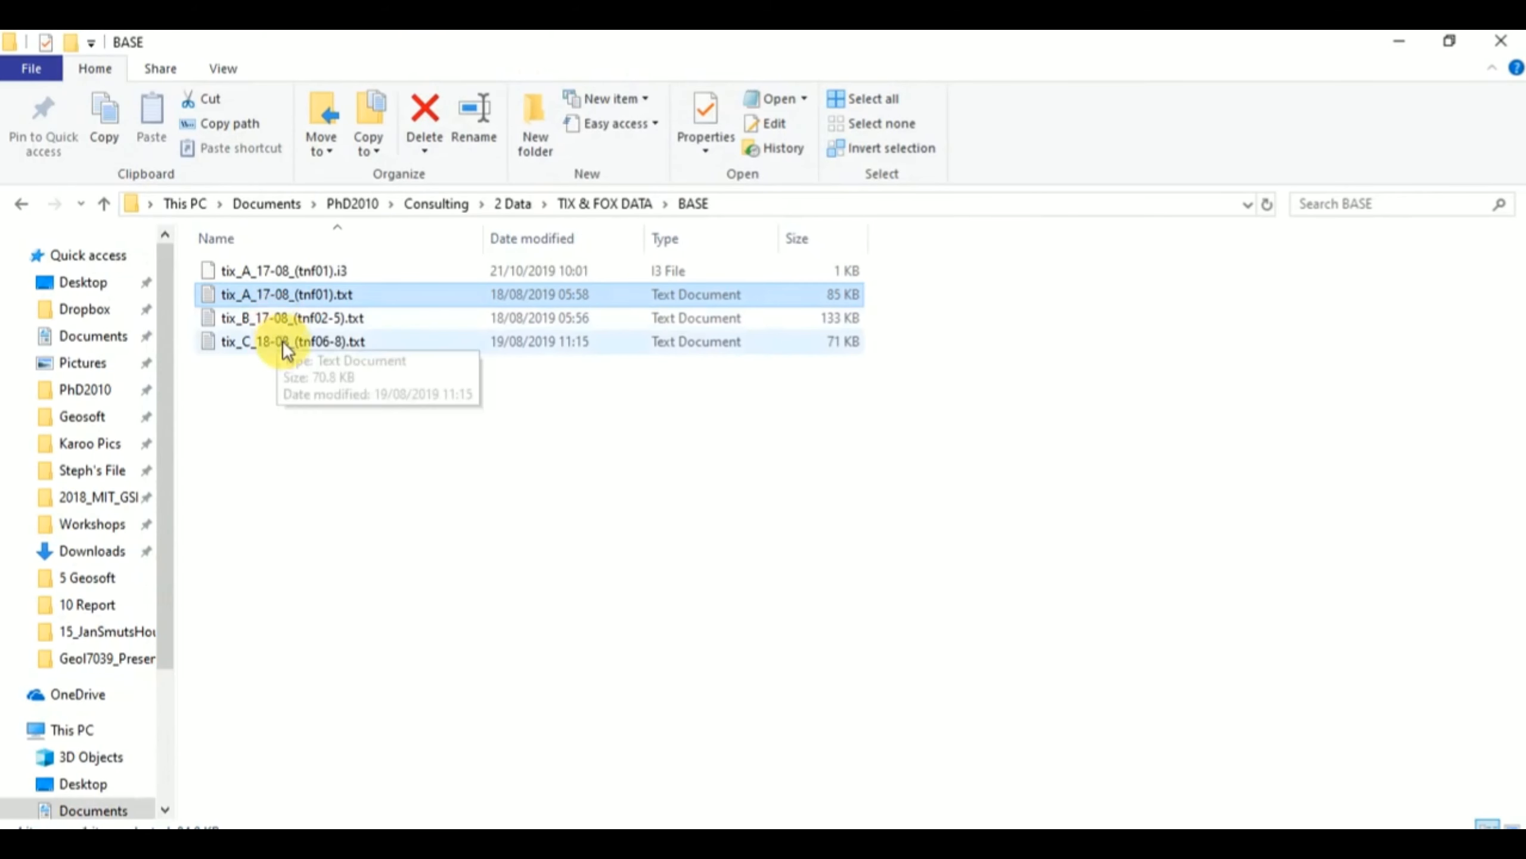
pyautogui.click(1502, 41)
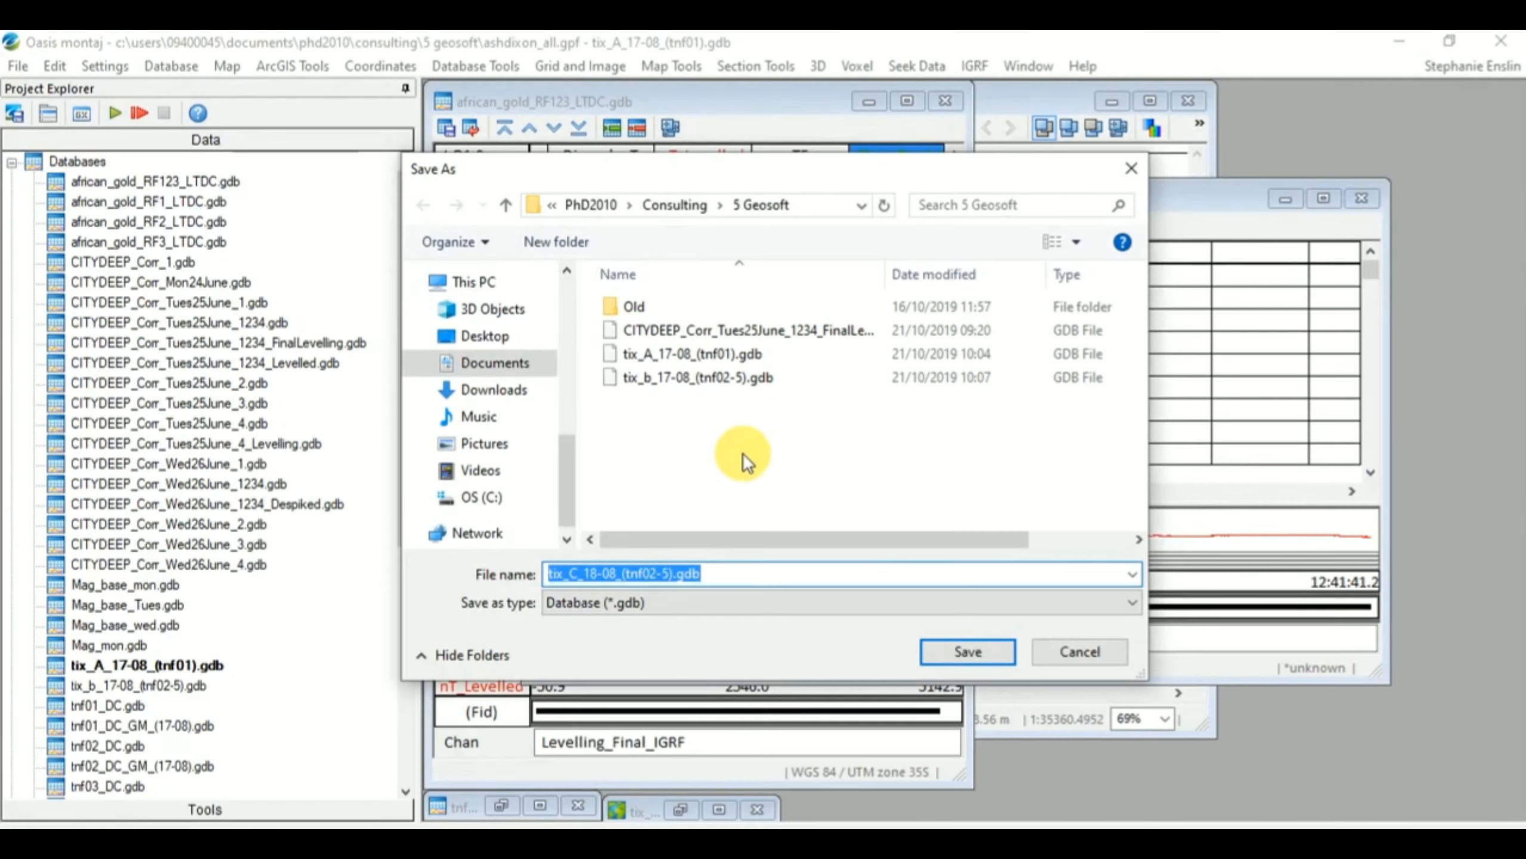
pyautogui.click(650, 573)
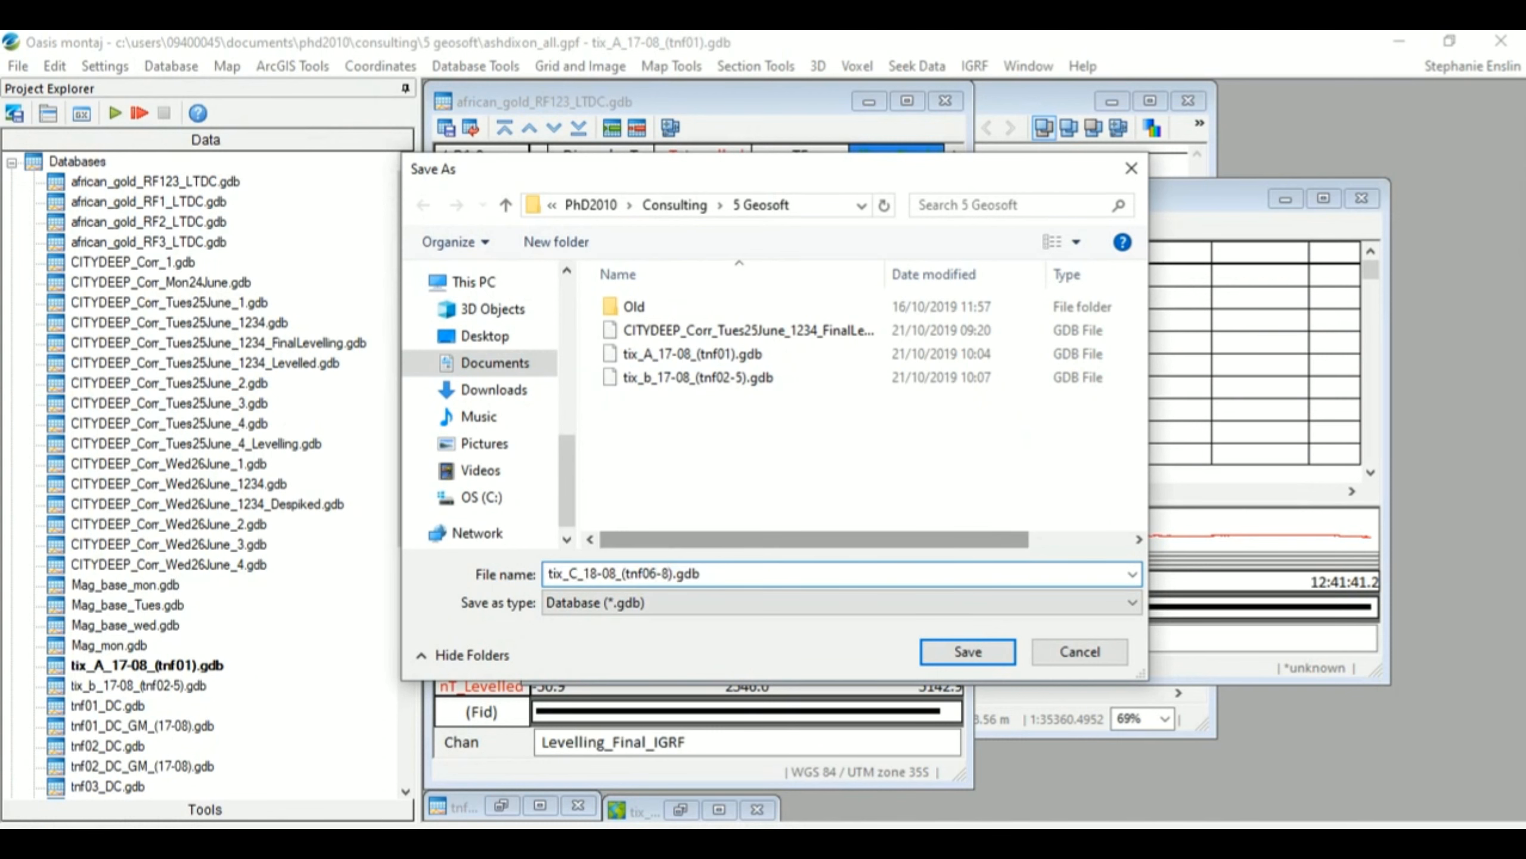
pyautogui.press('Return')
pyautogui.click(812, 518)
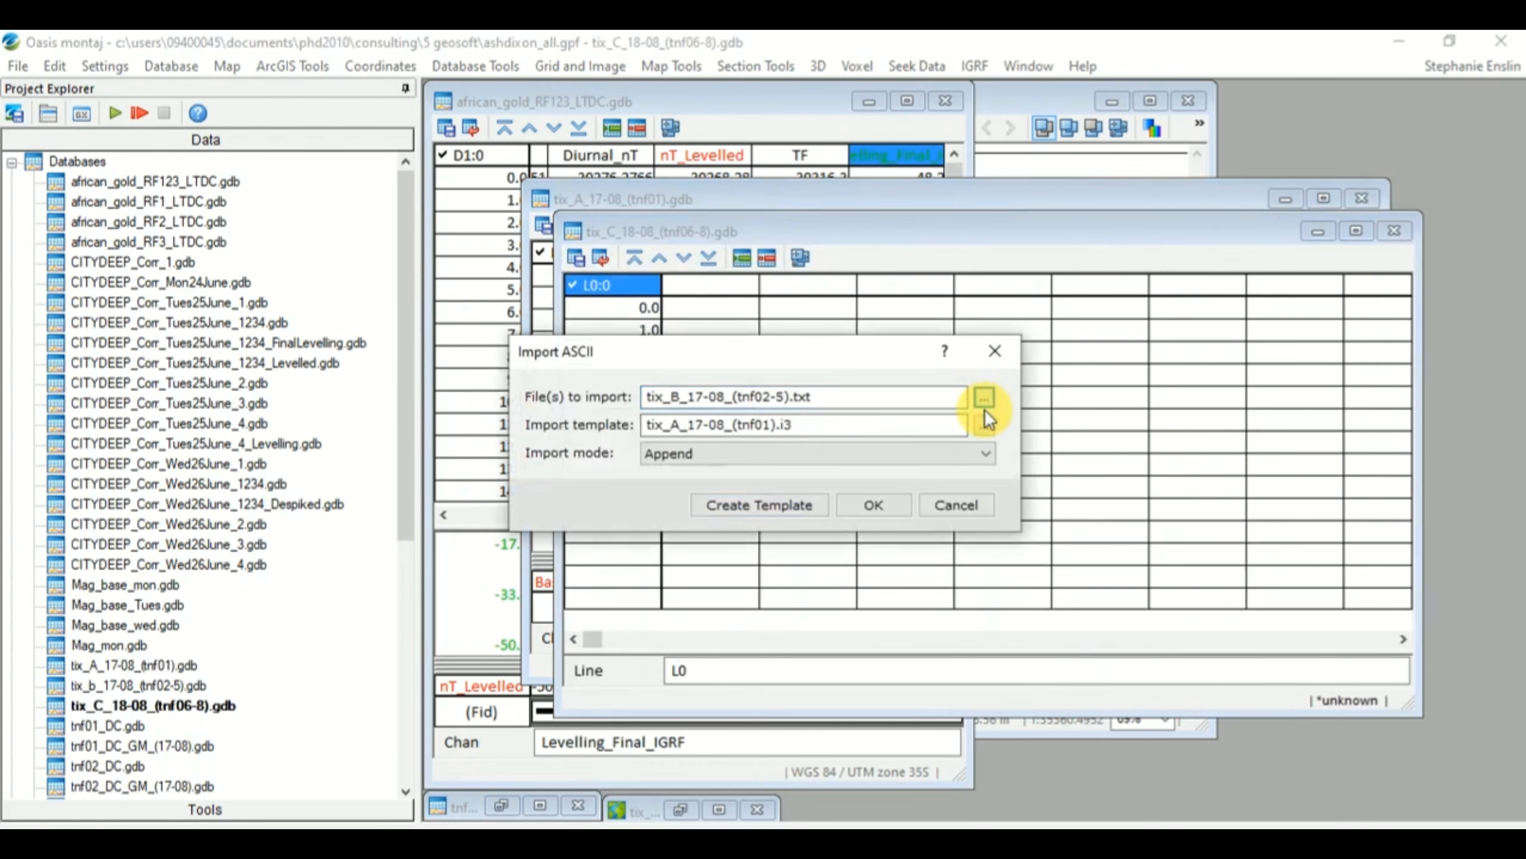
# Step: Choose tix_C_18-08_(tnf06-8).txt from the BASE folder as the ASCII file to import, and start creating an import template
pyautogui.click(984, 402)
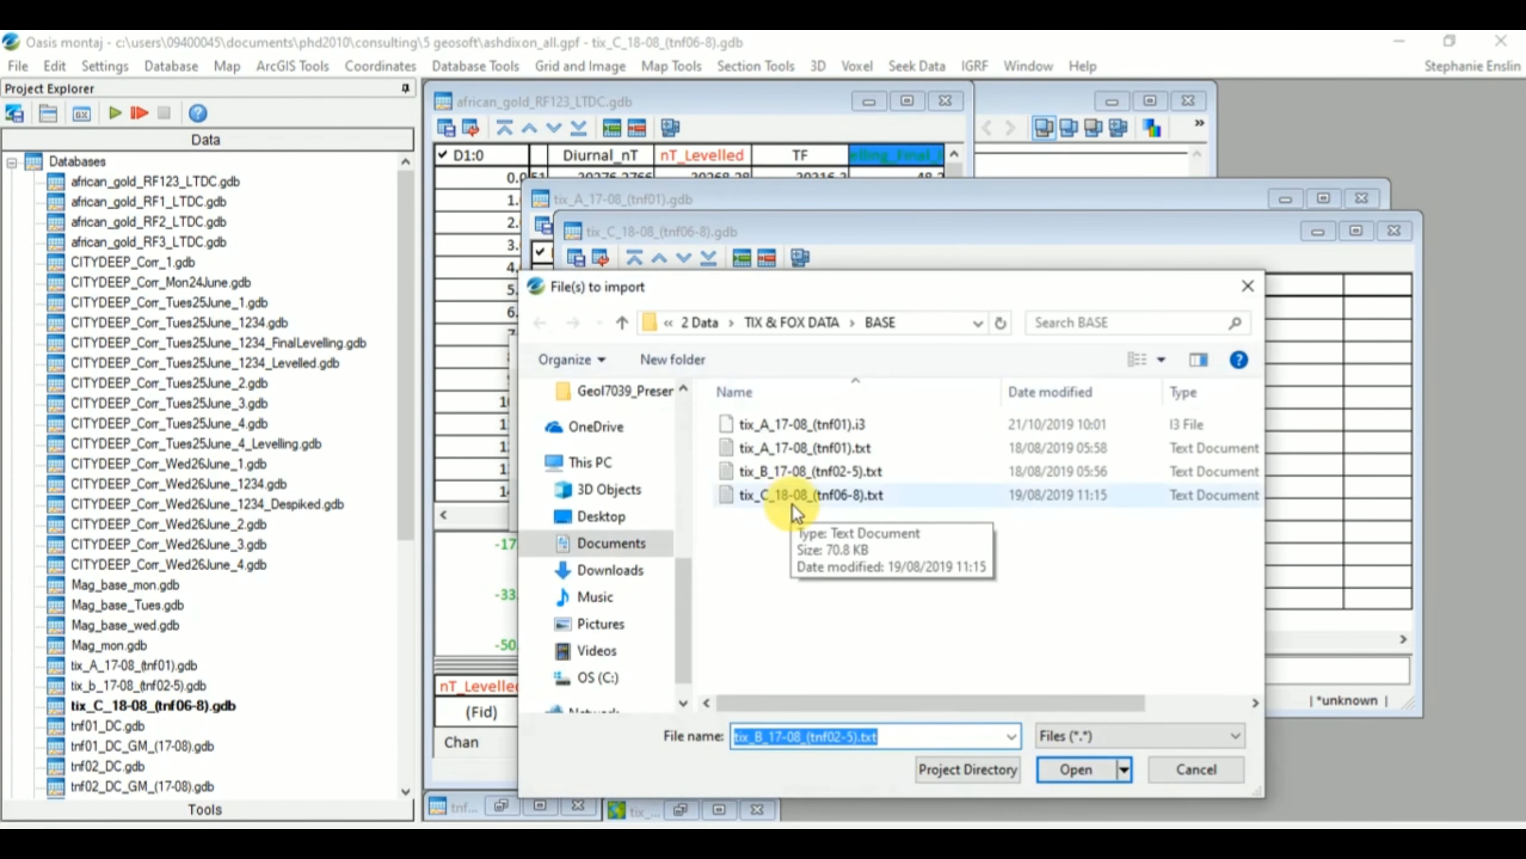
pyautogui.doubleClick(792, 493)
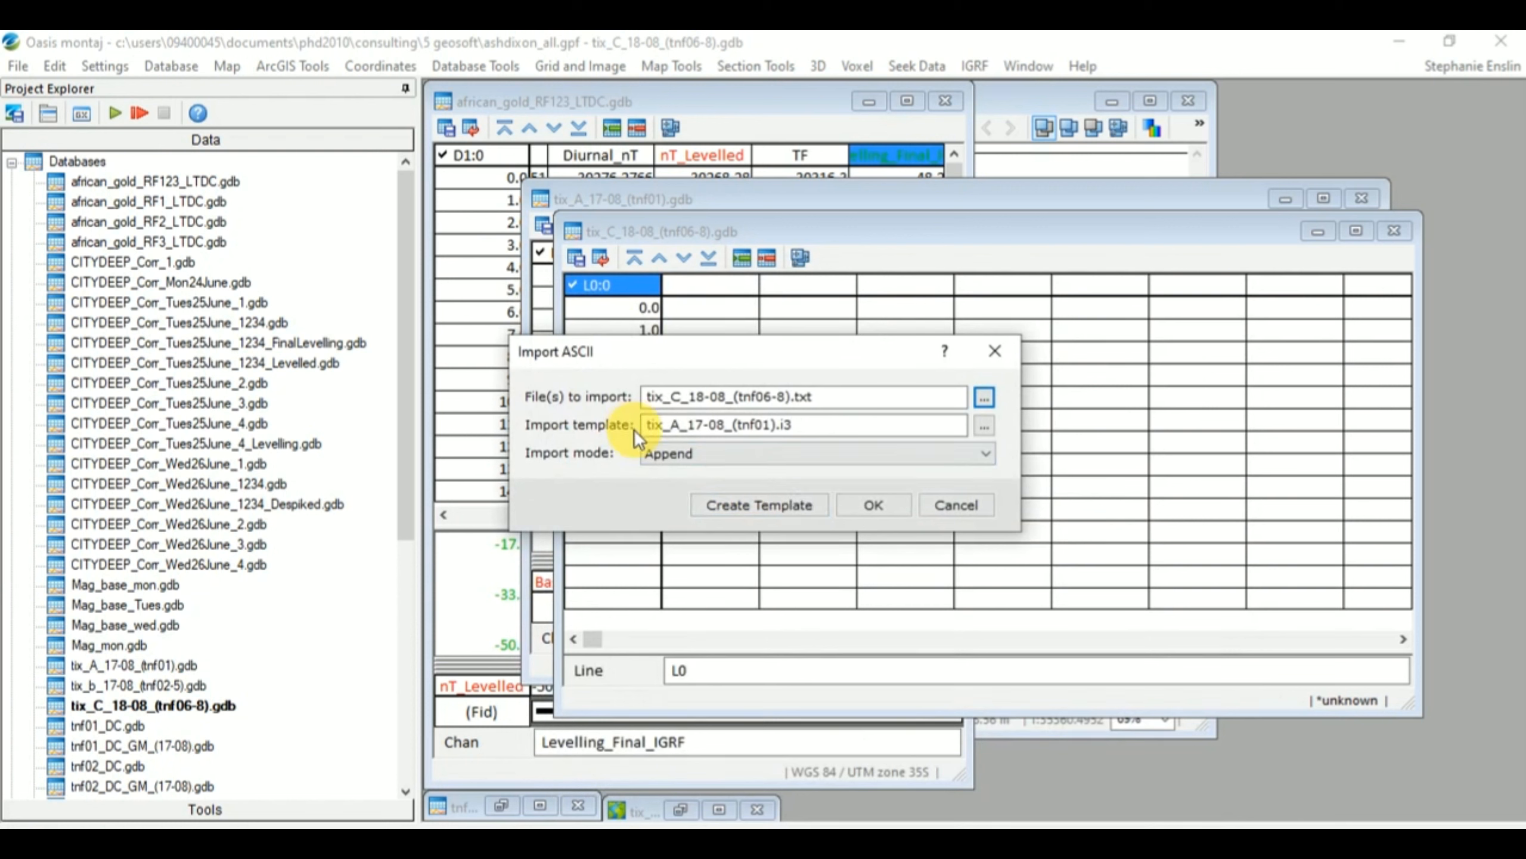
pyautogui.click(730, 508)
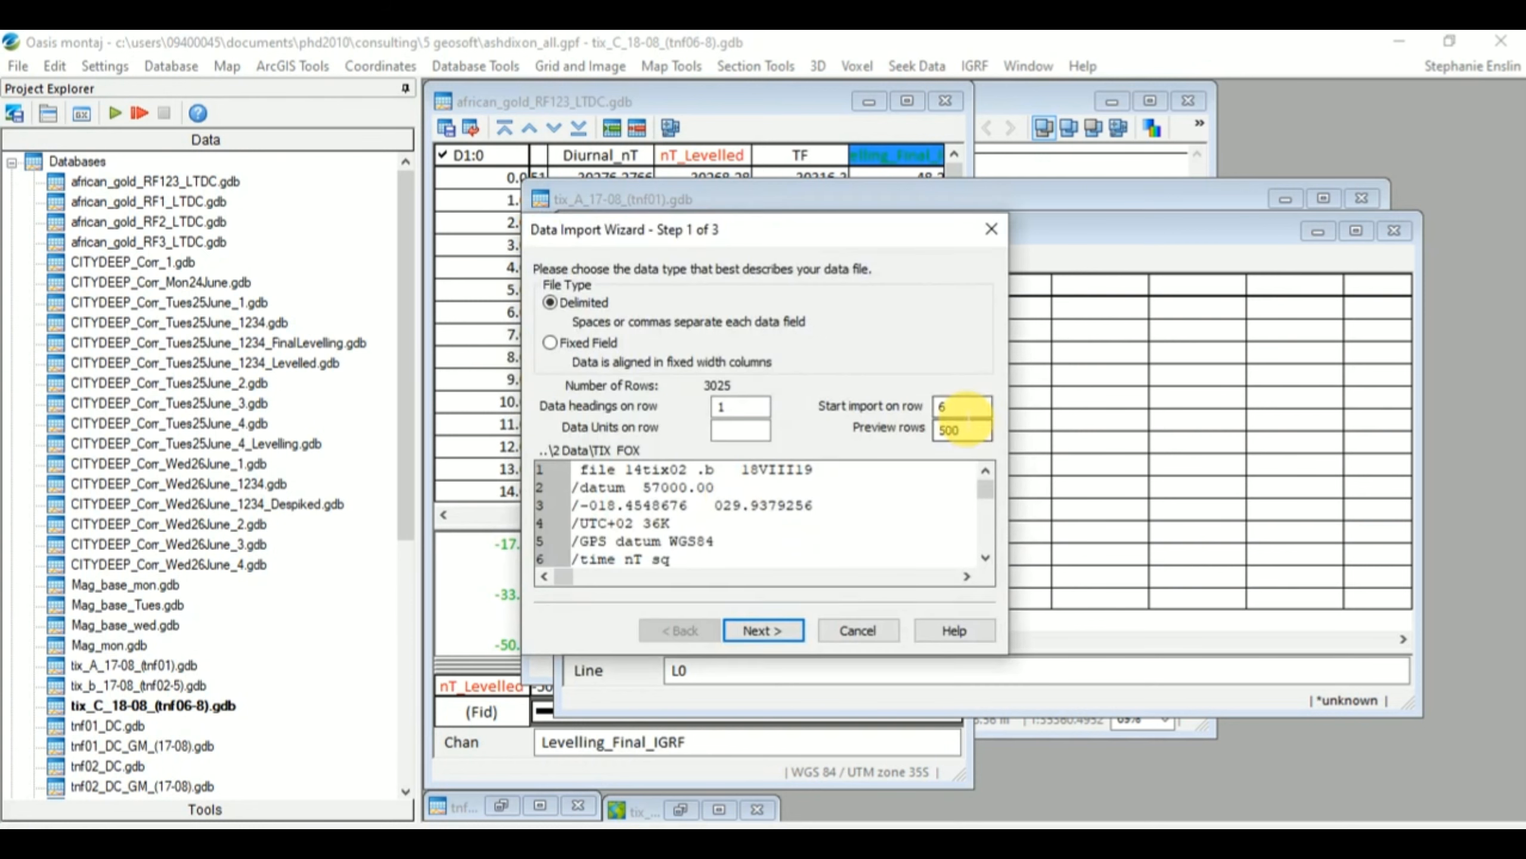
# Step: Set the delimited import to start on row 7, and accept white space as the column delimiter
pyautogui.click(986, 557)
pyautogui.click(985, 557)
pyautogui.click(985, 557)
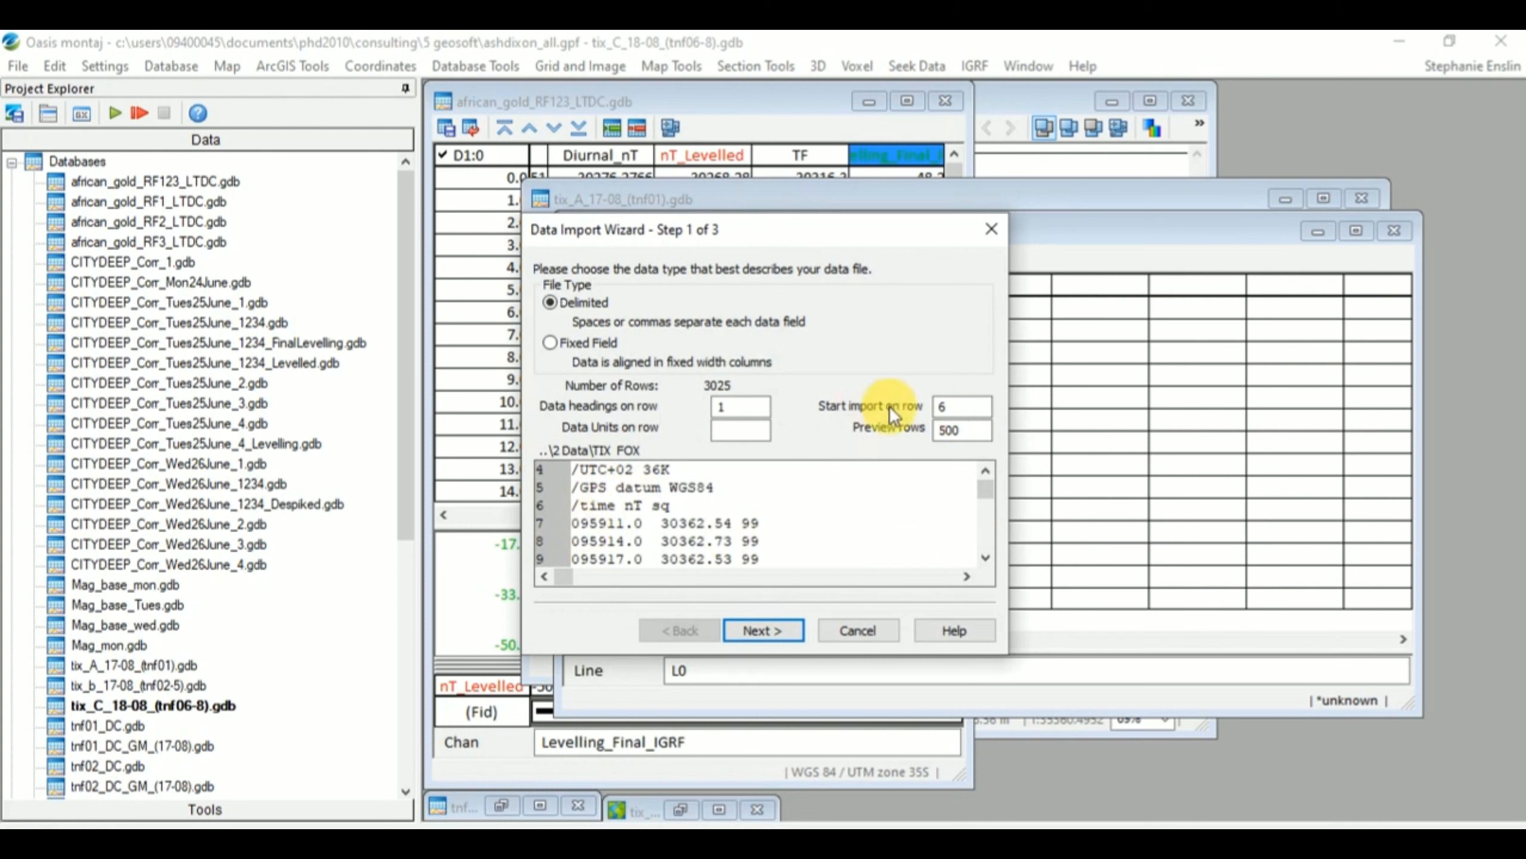
pyautogui.doubleClick(941, 406)
pyautogui.write('7')
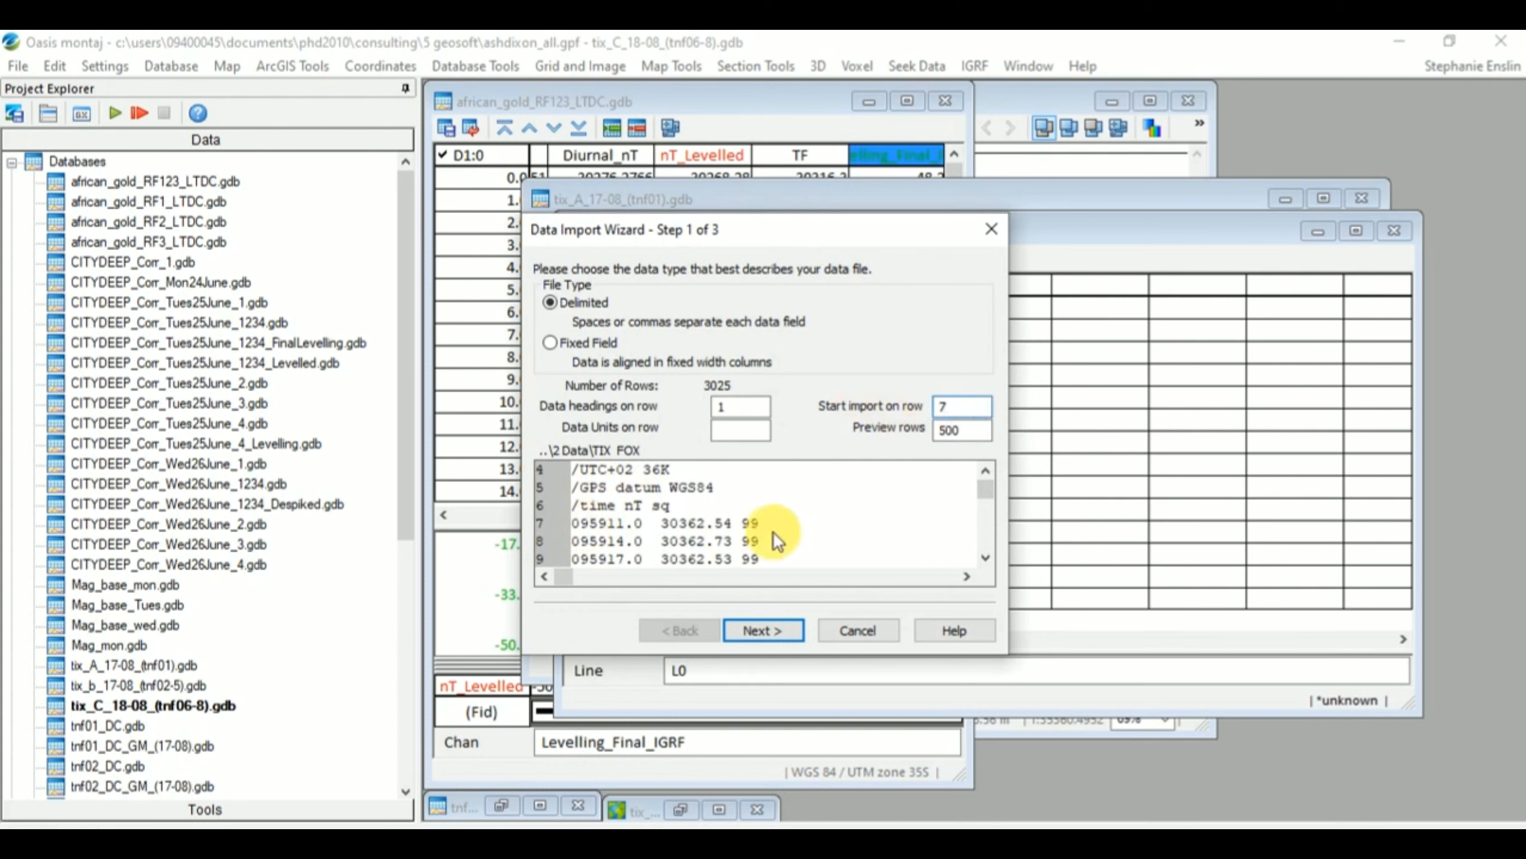
pyautogui.click(763, 630)
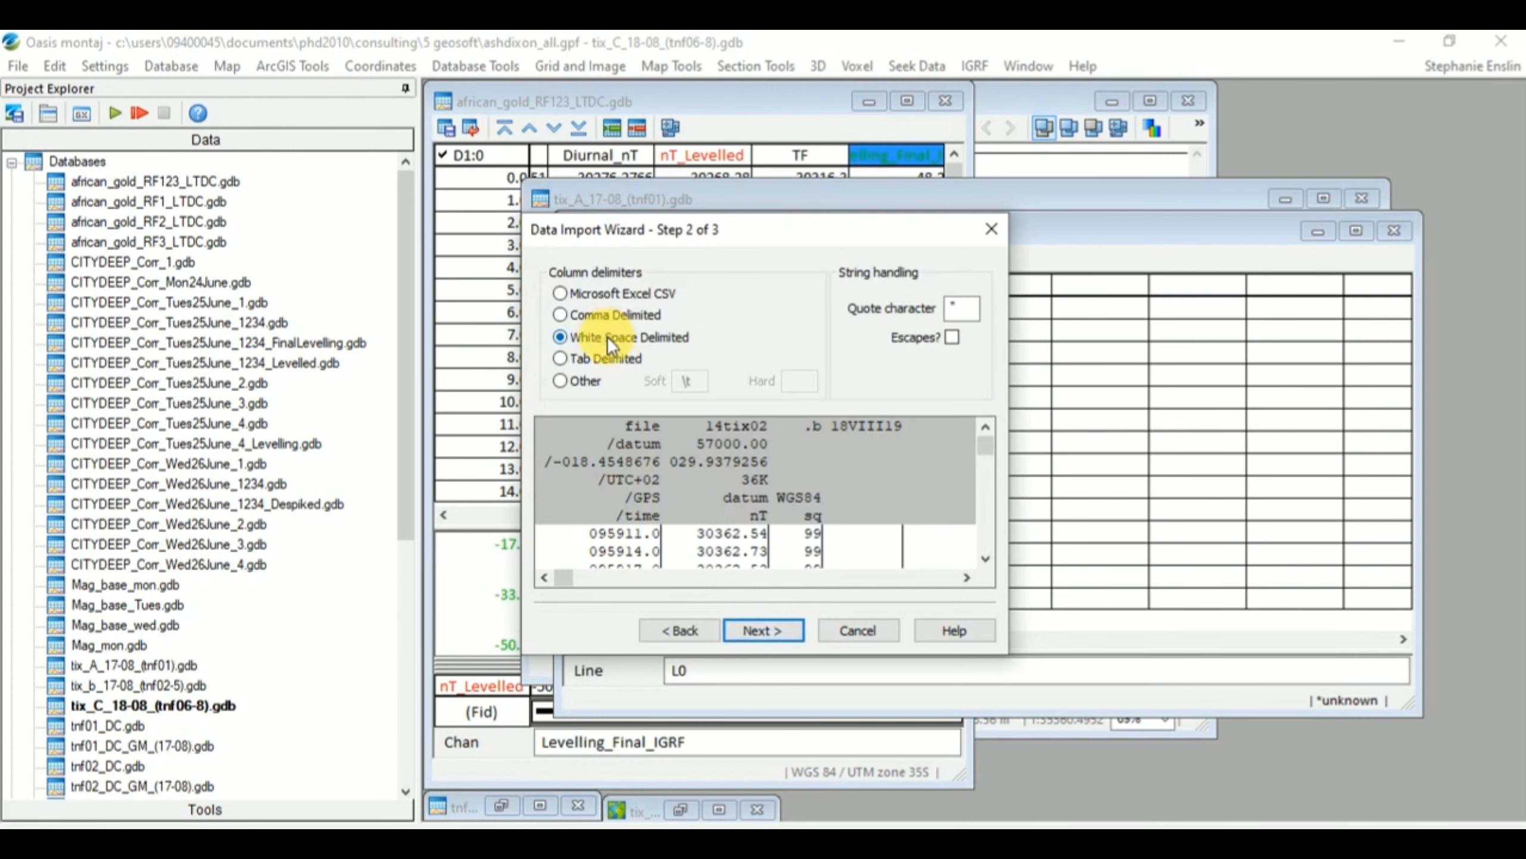
pyautogui.click(763, 630)
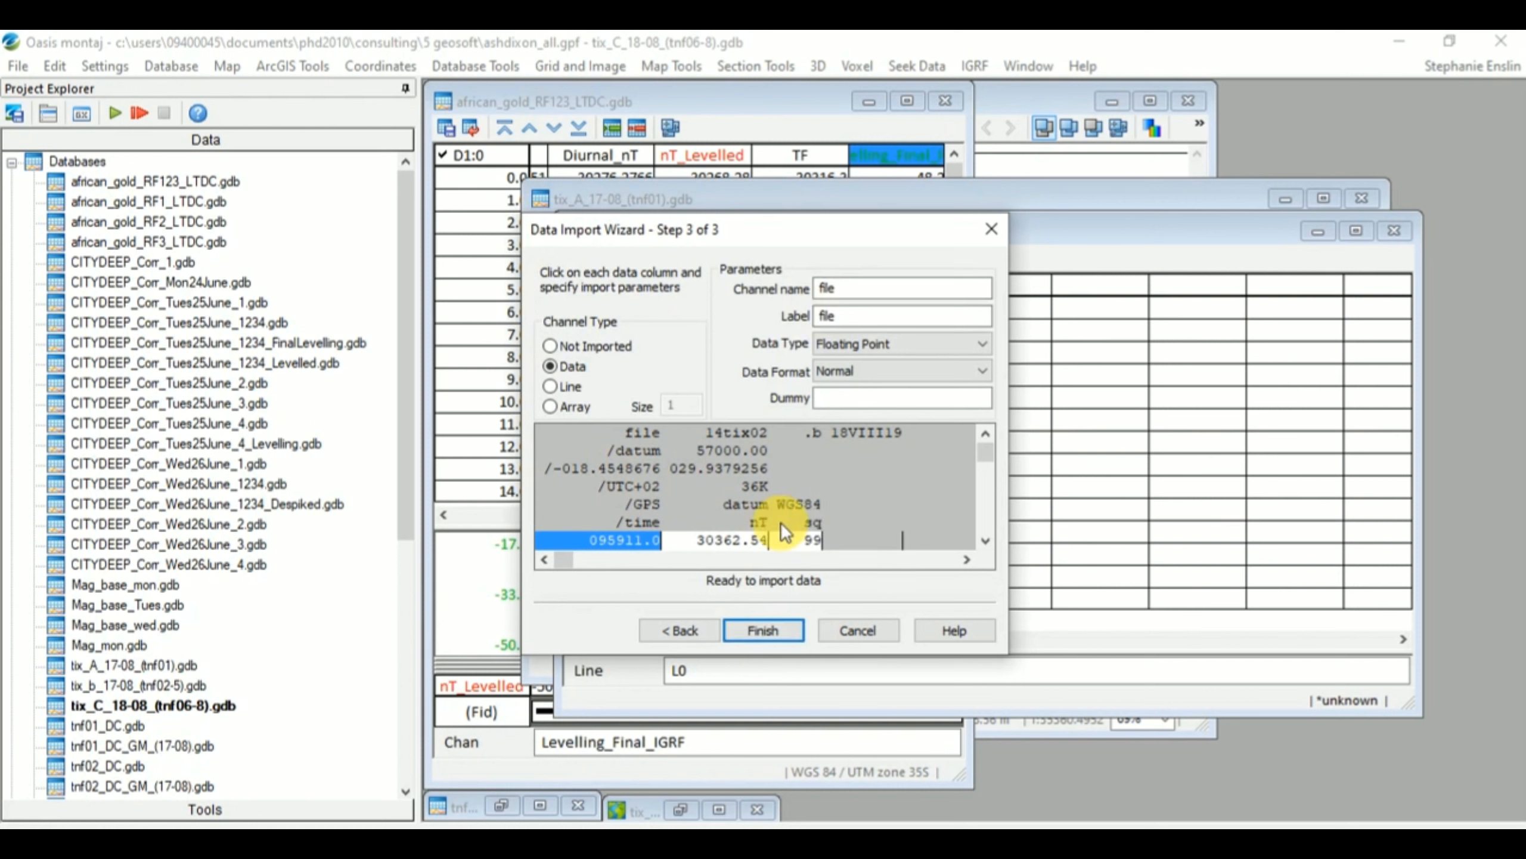
# Step: Name the first data column's channel Time and set its data format to Time (HHMMSSSS)
pyautogui.click(739, 542)
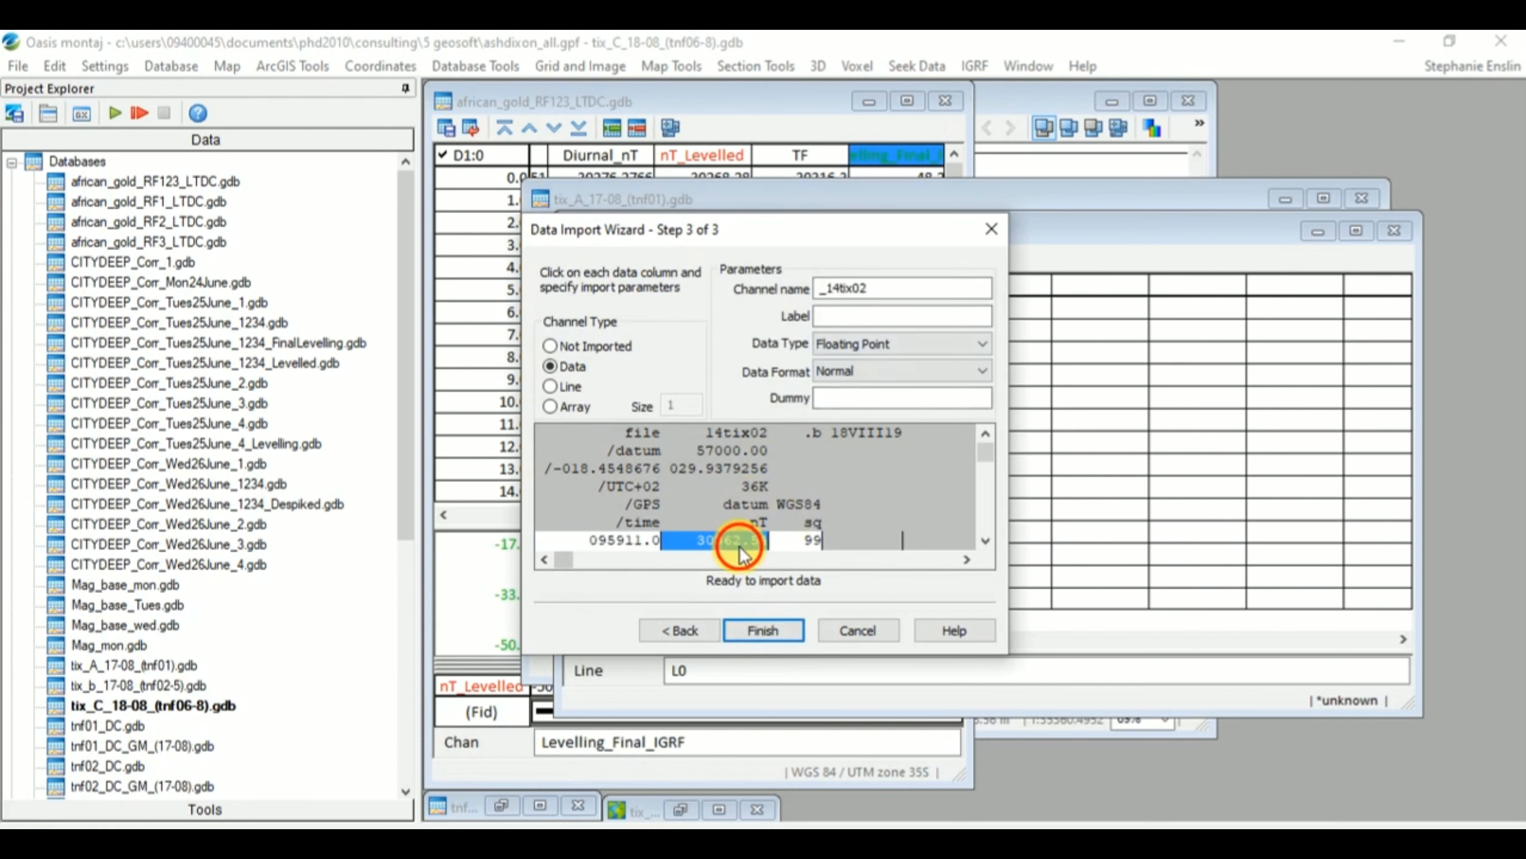
pyautogui.click(792, 538)
pyautogui.click(625, 542)
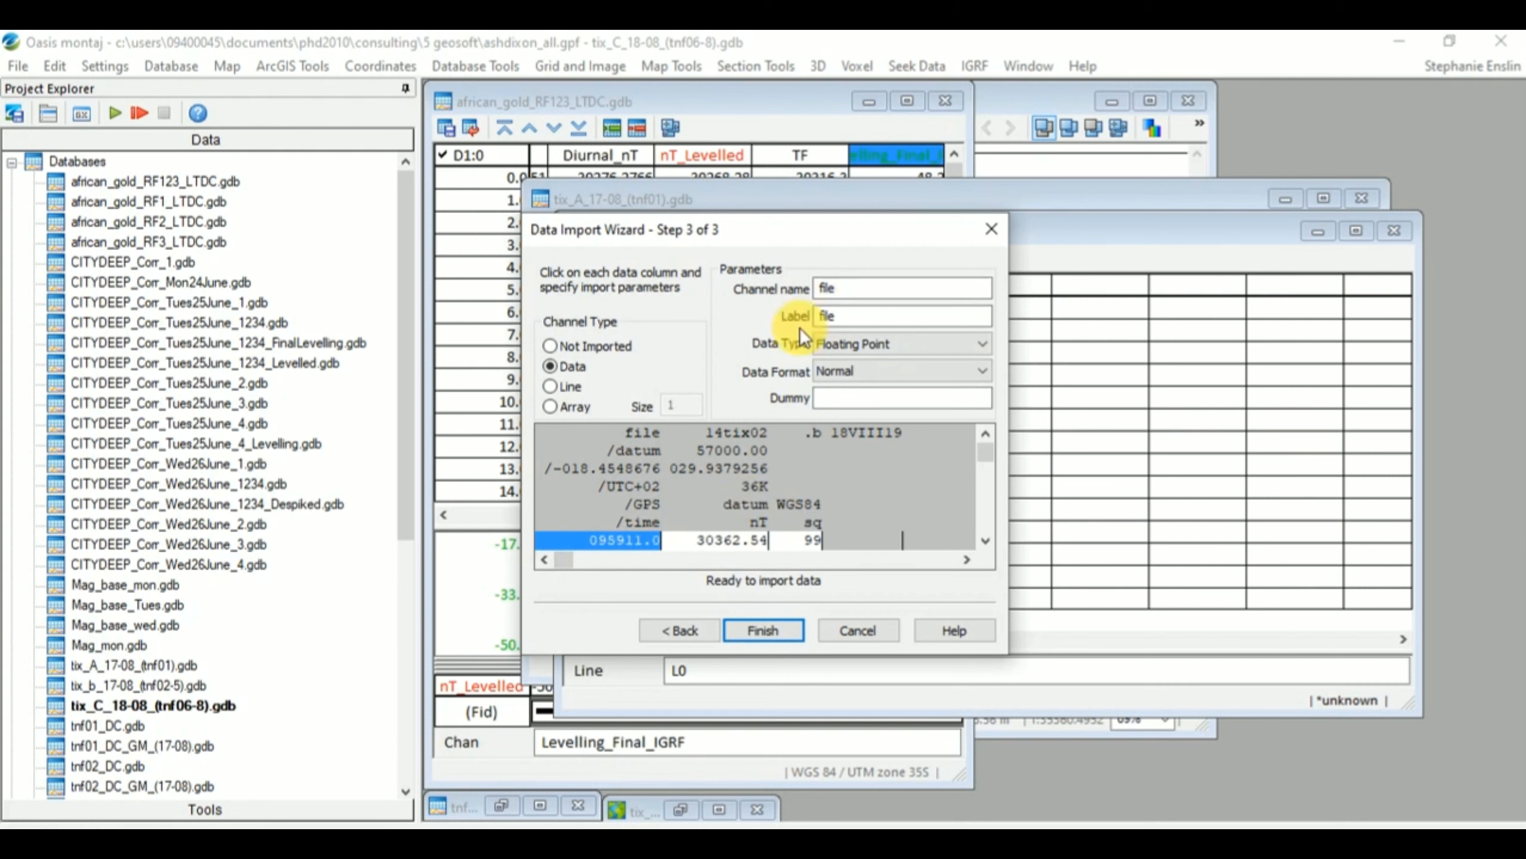
pyautogui.doubleClick(841, 289)
pyautogui.write('Tim')
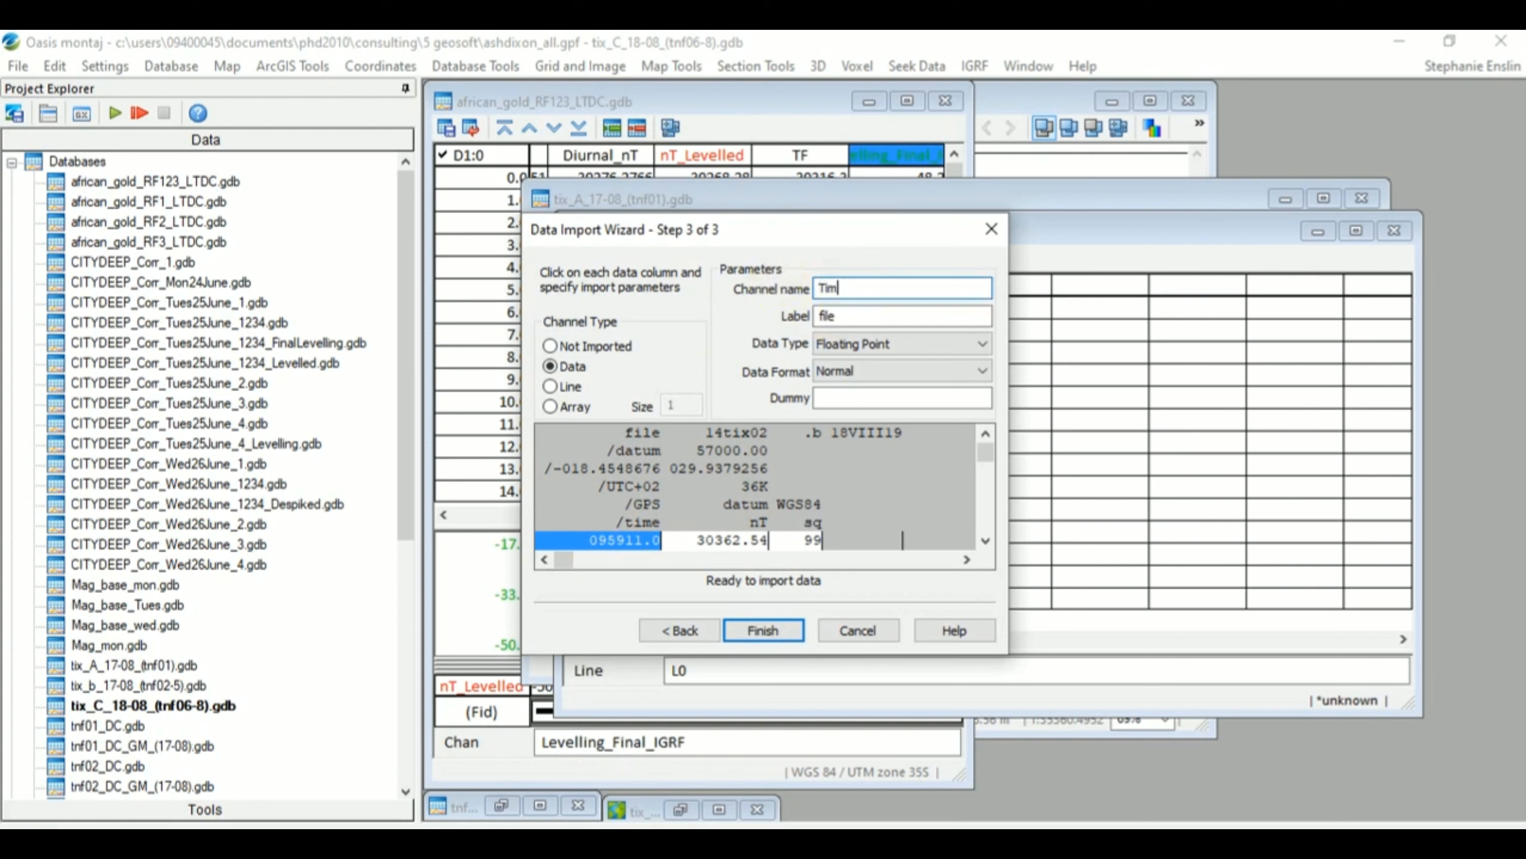
pyautogui.write('e')
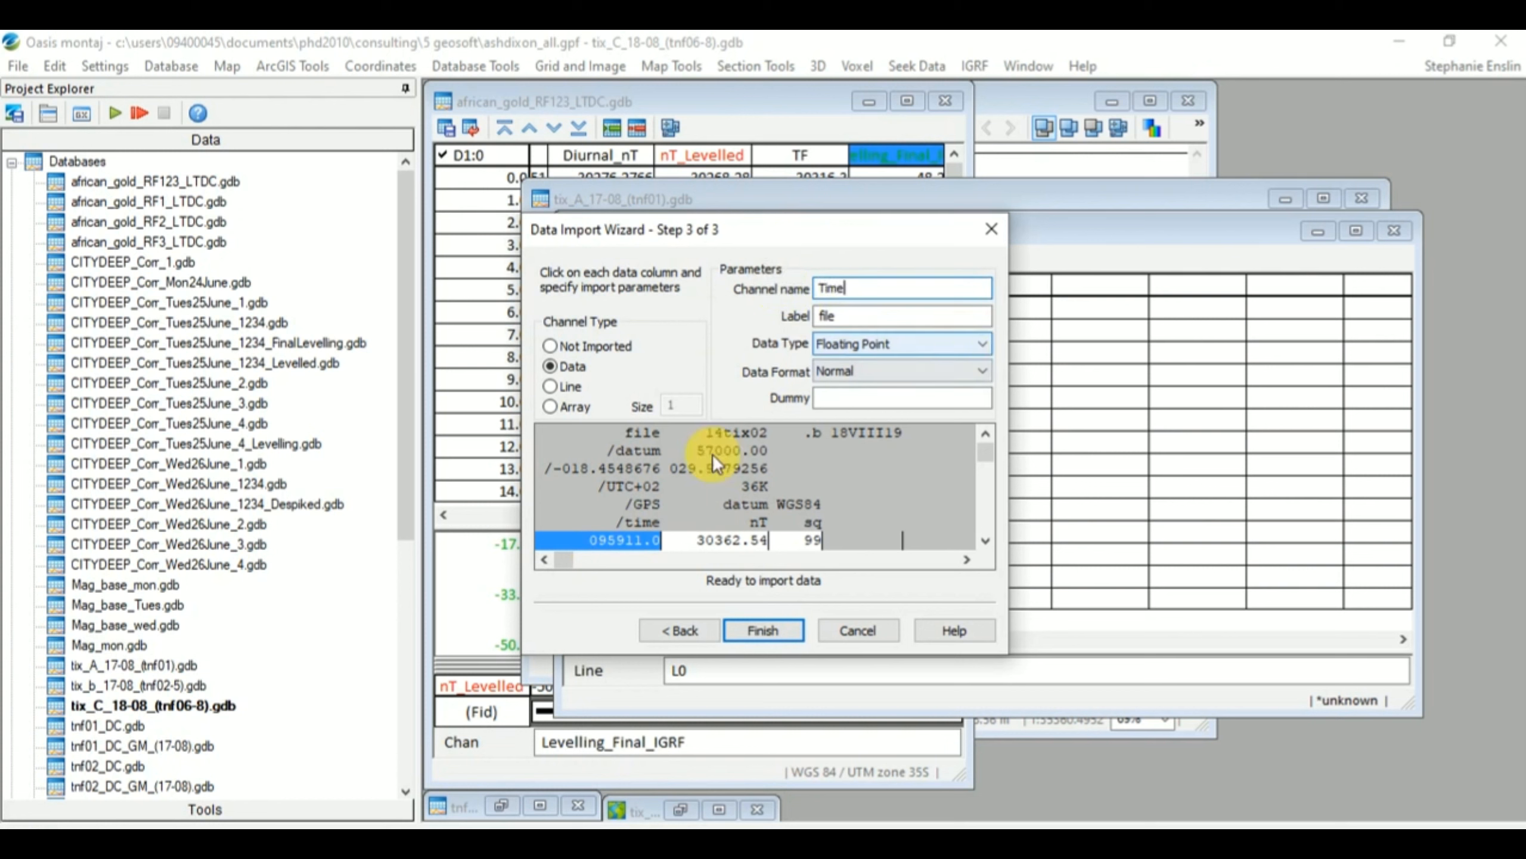
pyautogui.click(873, 368)
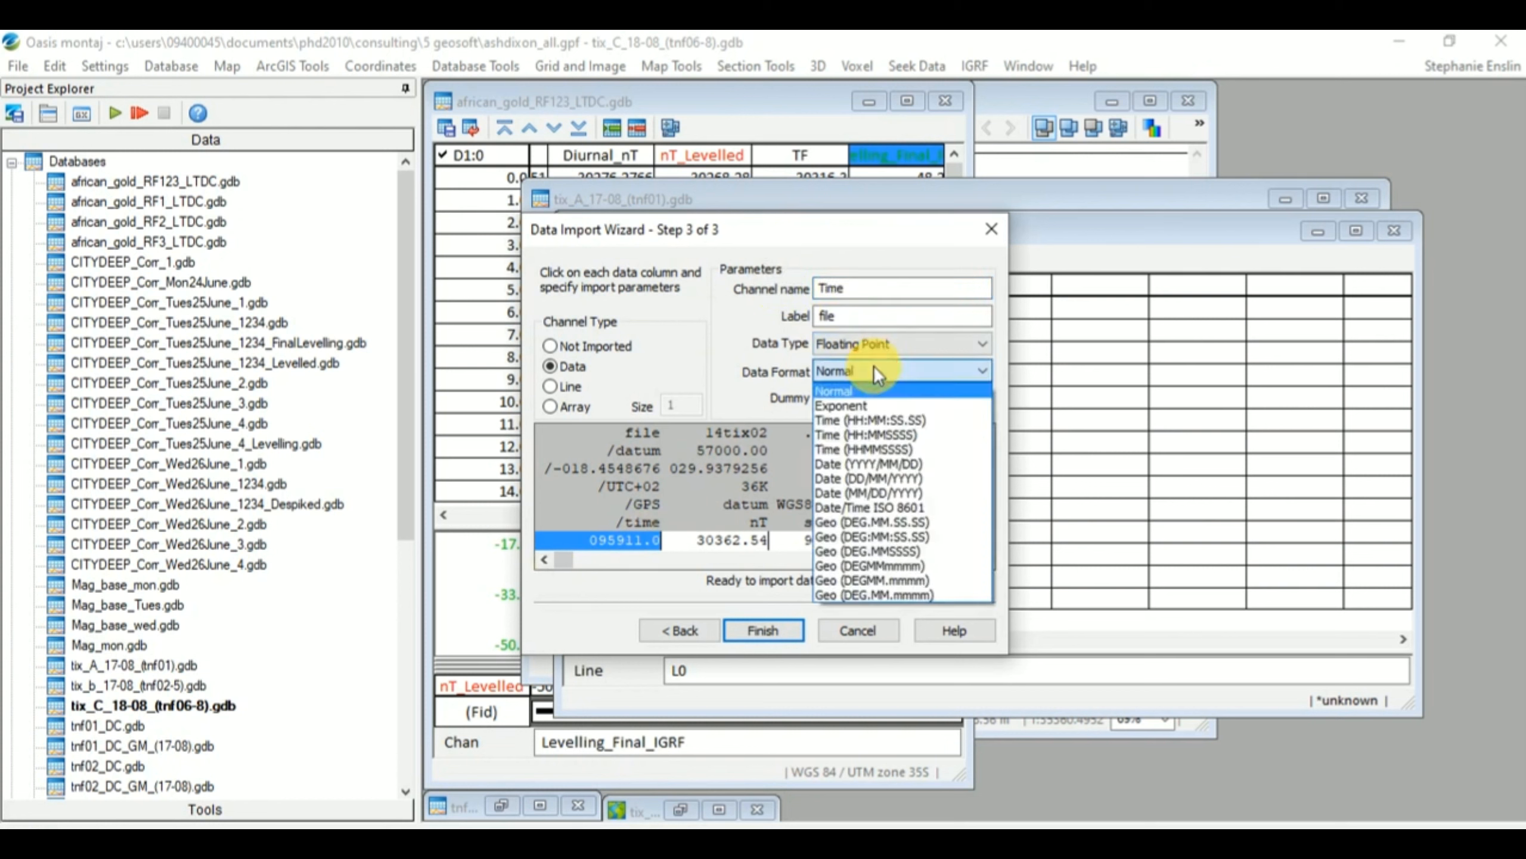
pyautogui.click(869, 451)
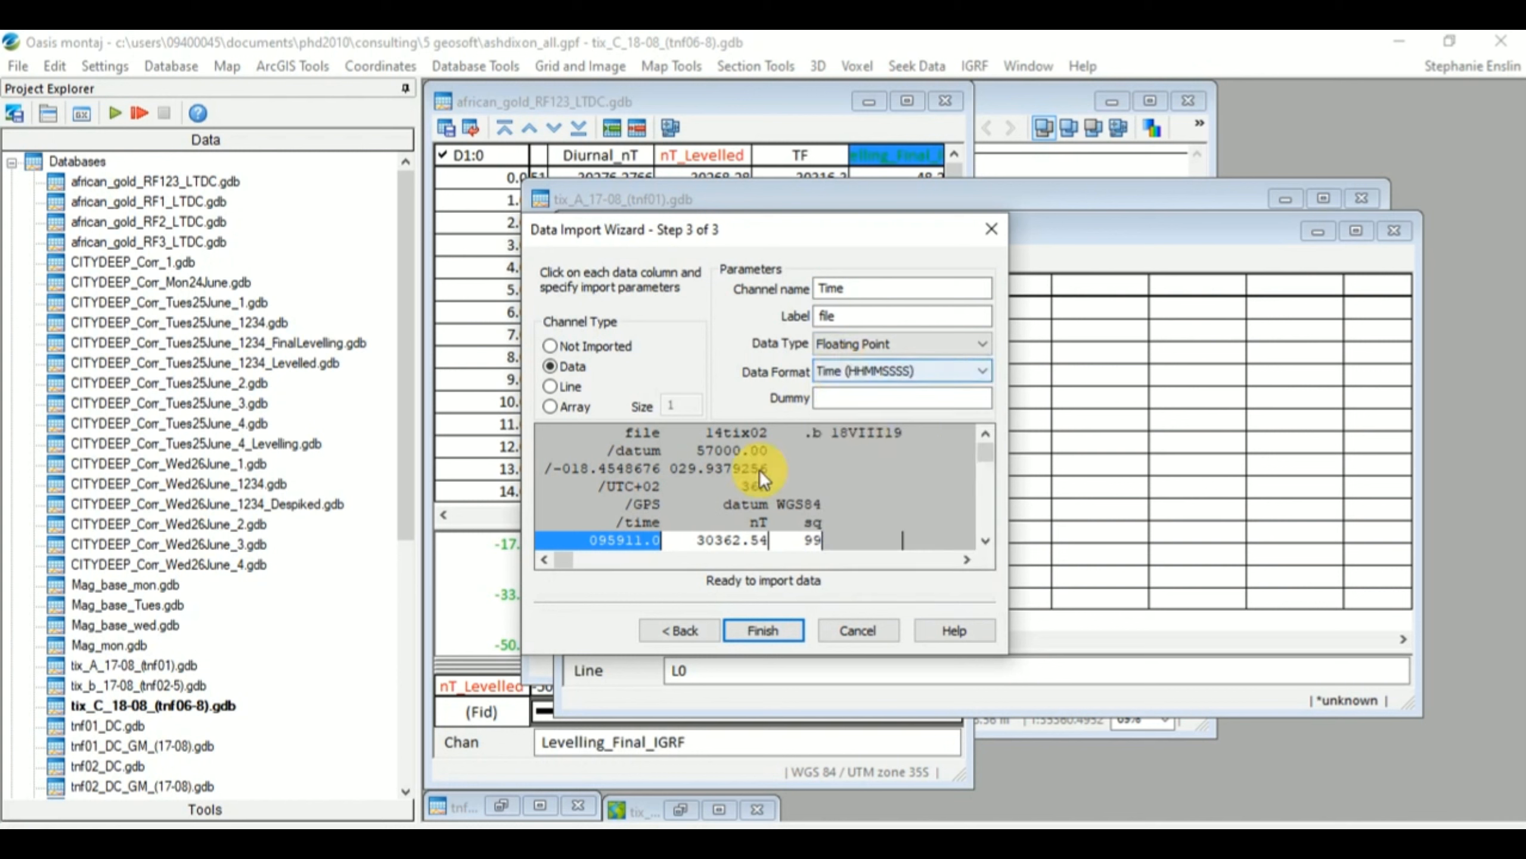
# Step: Set both the channel name and the label of the nT column to Base_Station
pyautogui.click(740, 539)
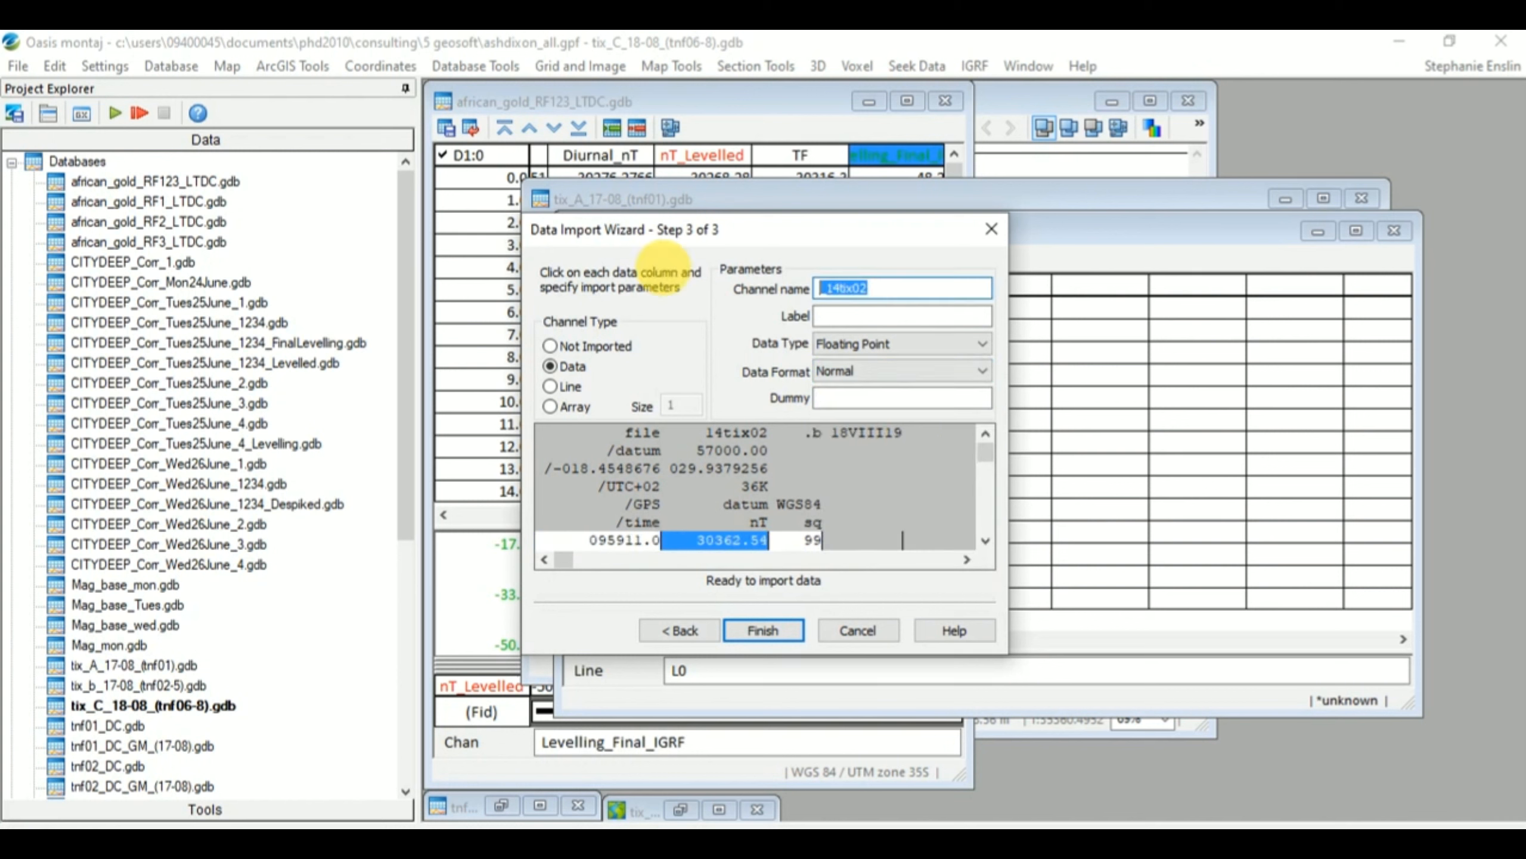
pyautogui.write('Base')
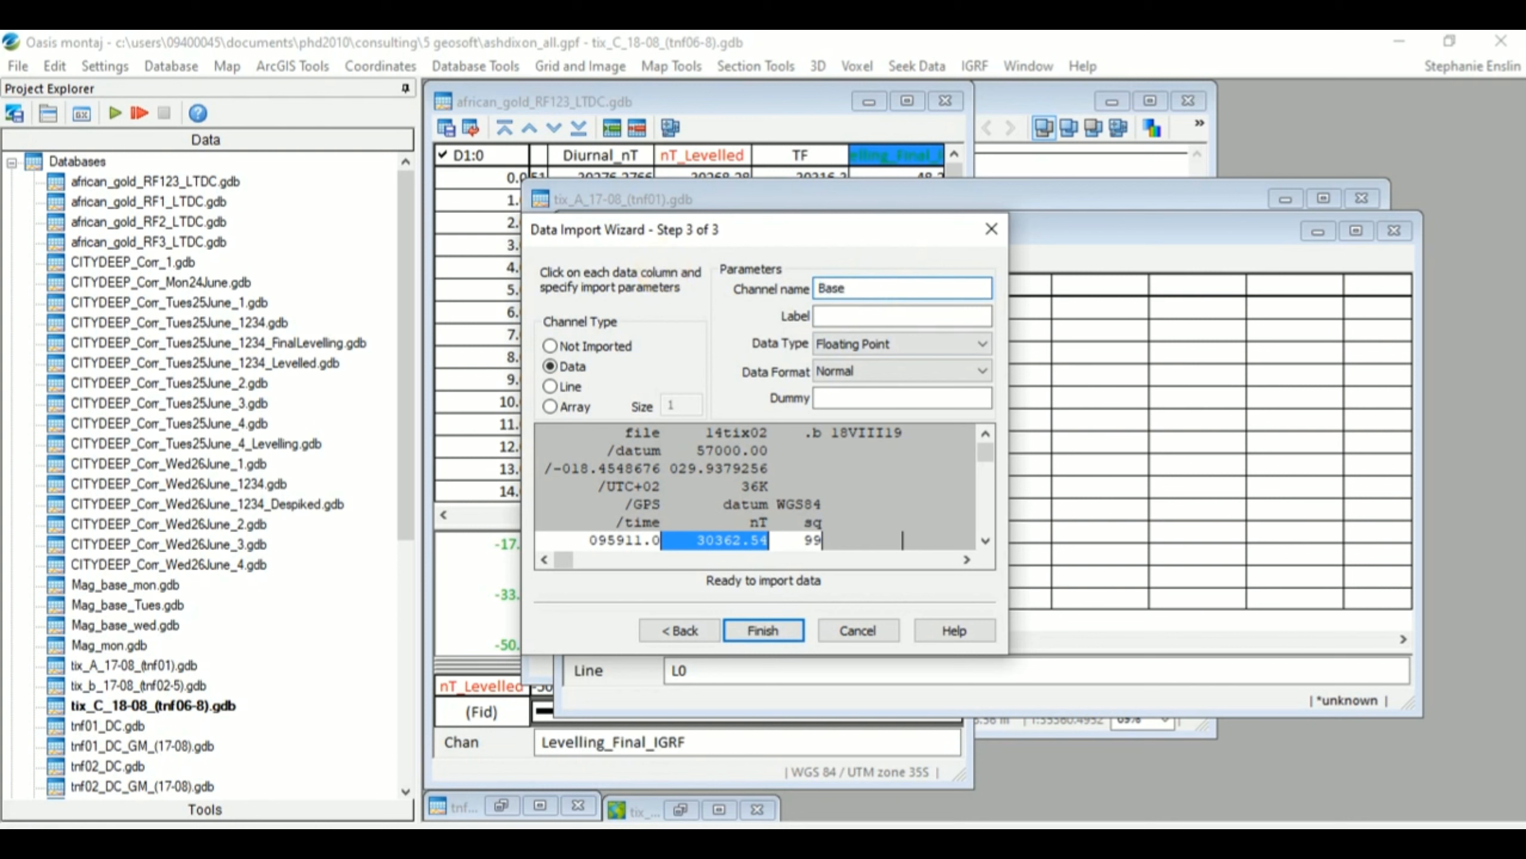
pyautogui.write('_Station')
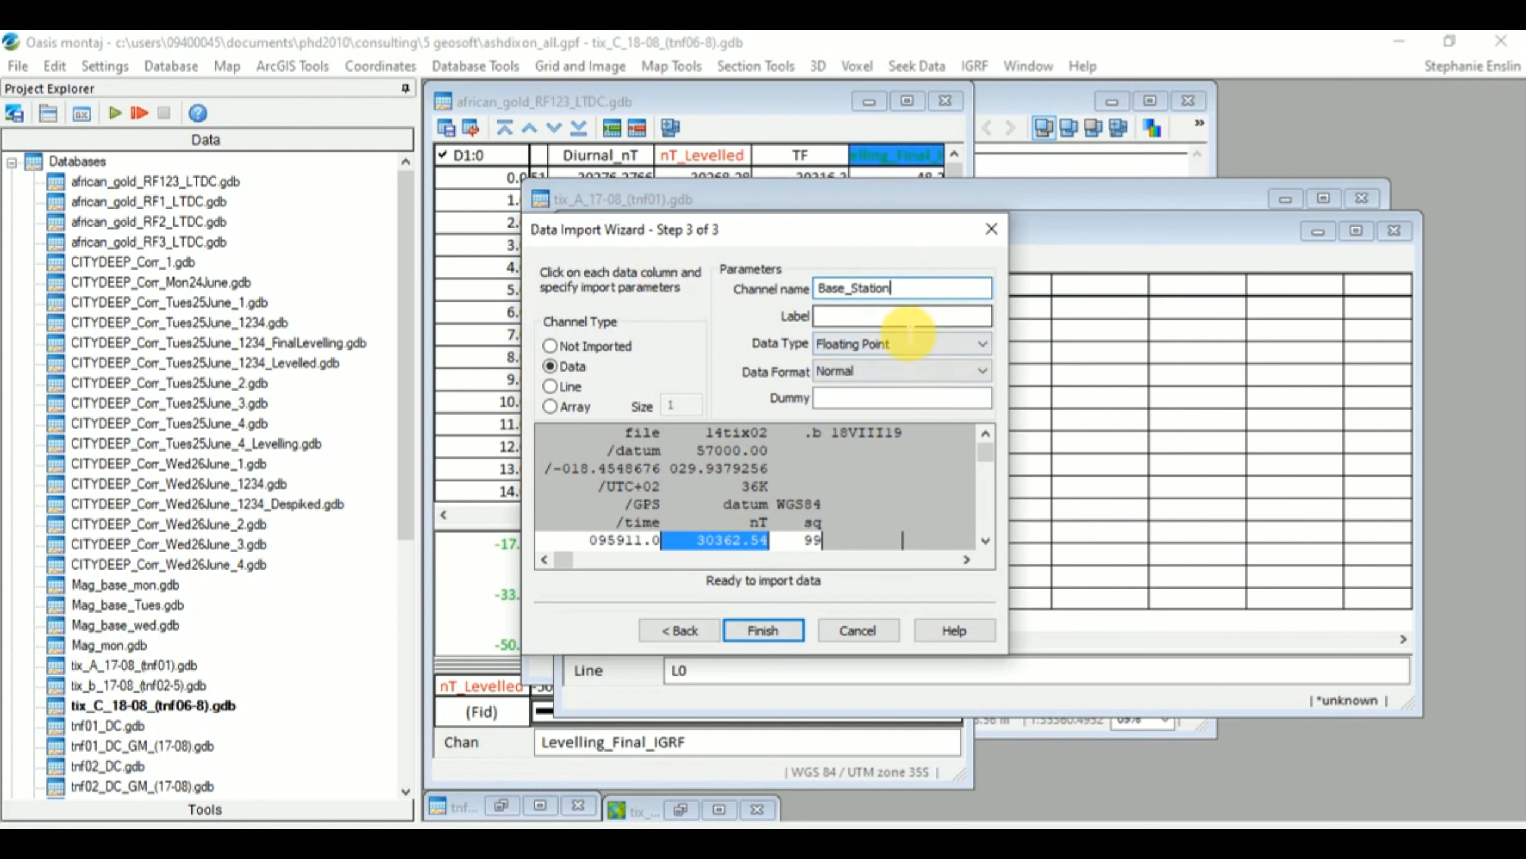
pyautogui.moveTo(910, 296); pyautogui.dragTo(836, 291)
pyautogui.hotkey('ctrl', 'c')
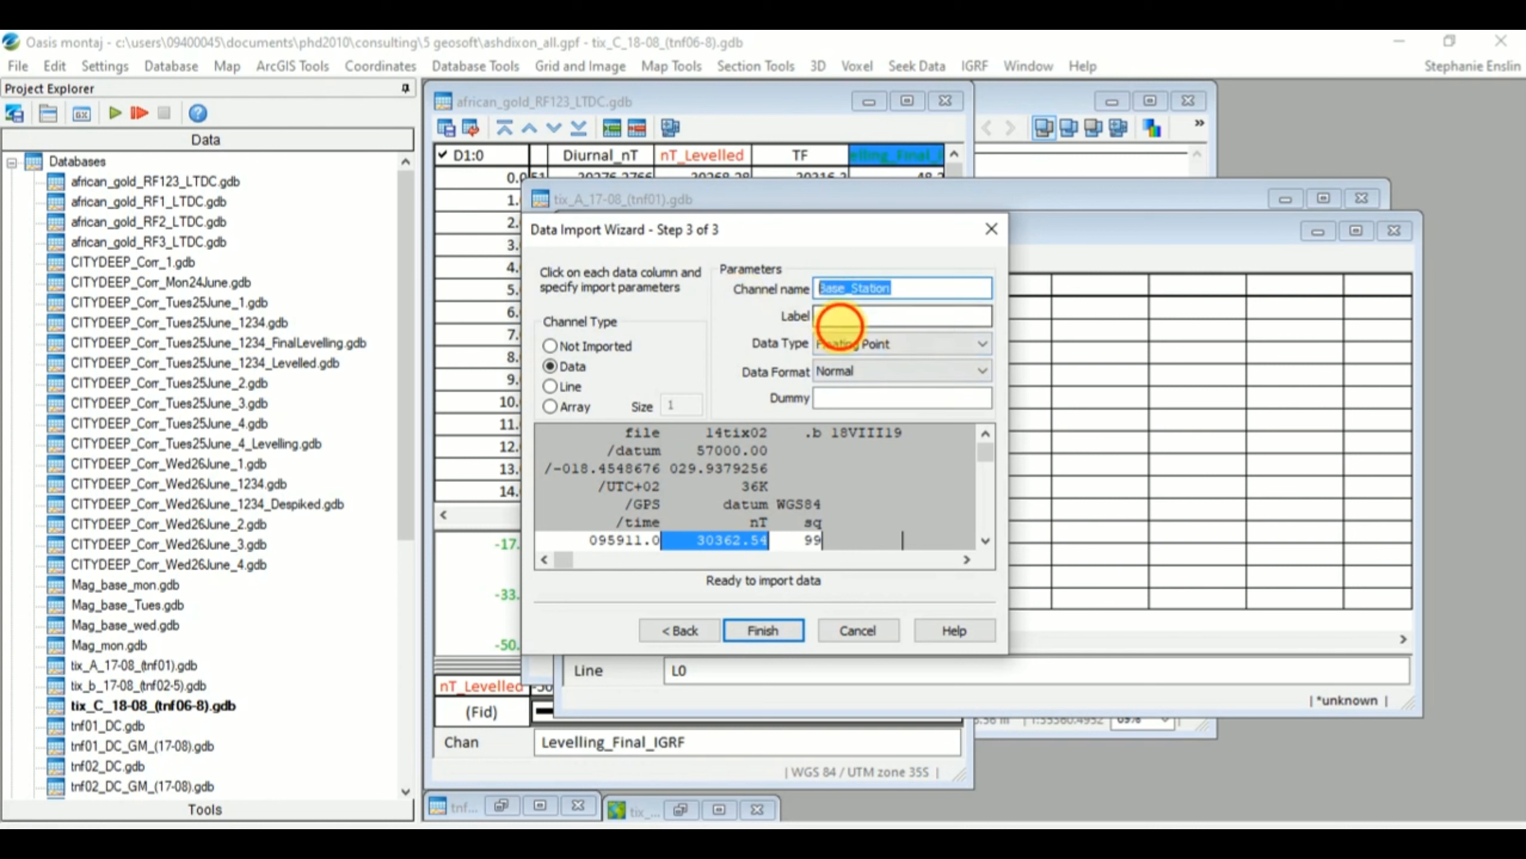
pyautogui.click(841, 323)
pyautogui.hotkey('ctrl', 'v')
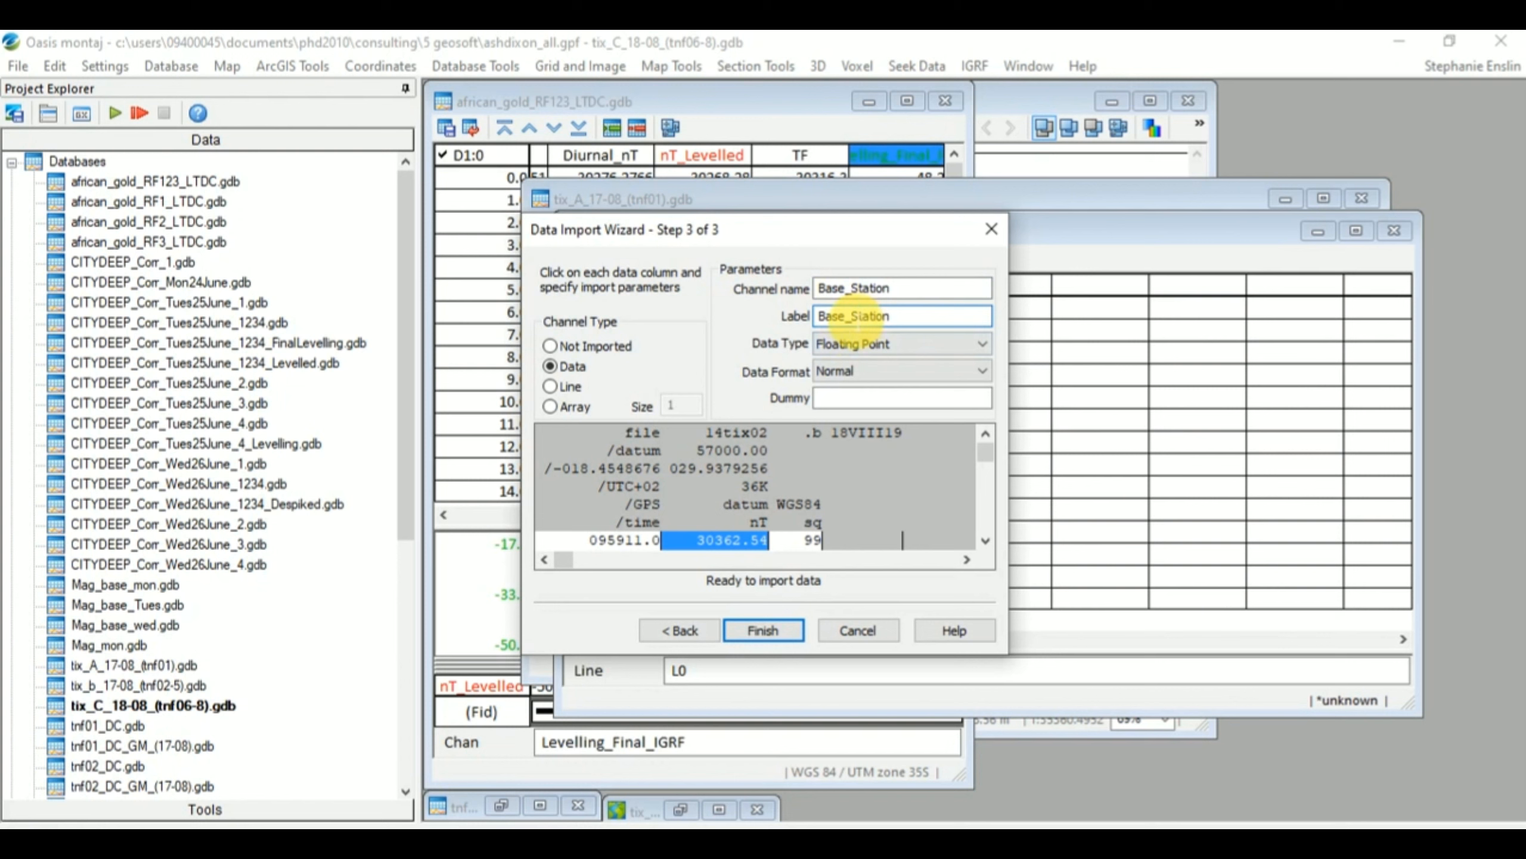
# Step: Name the third column's channel SQ, finish the template, and import the ASCII data in Append mode
pyautogui.click(796, 542)
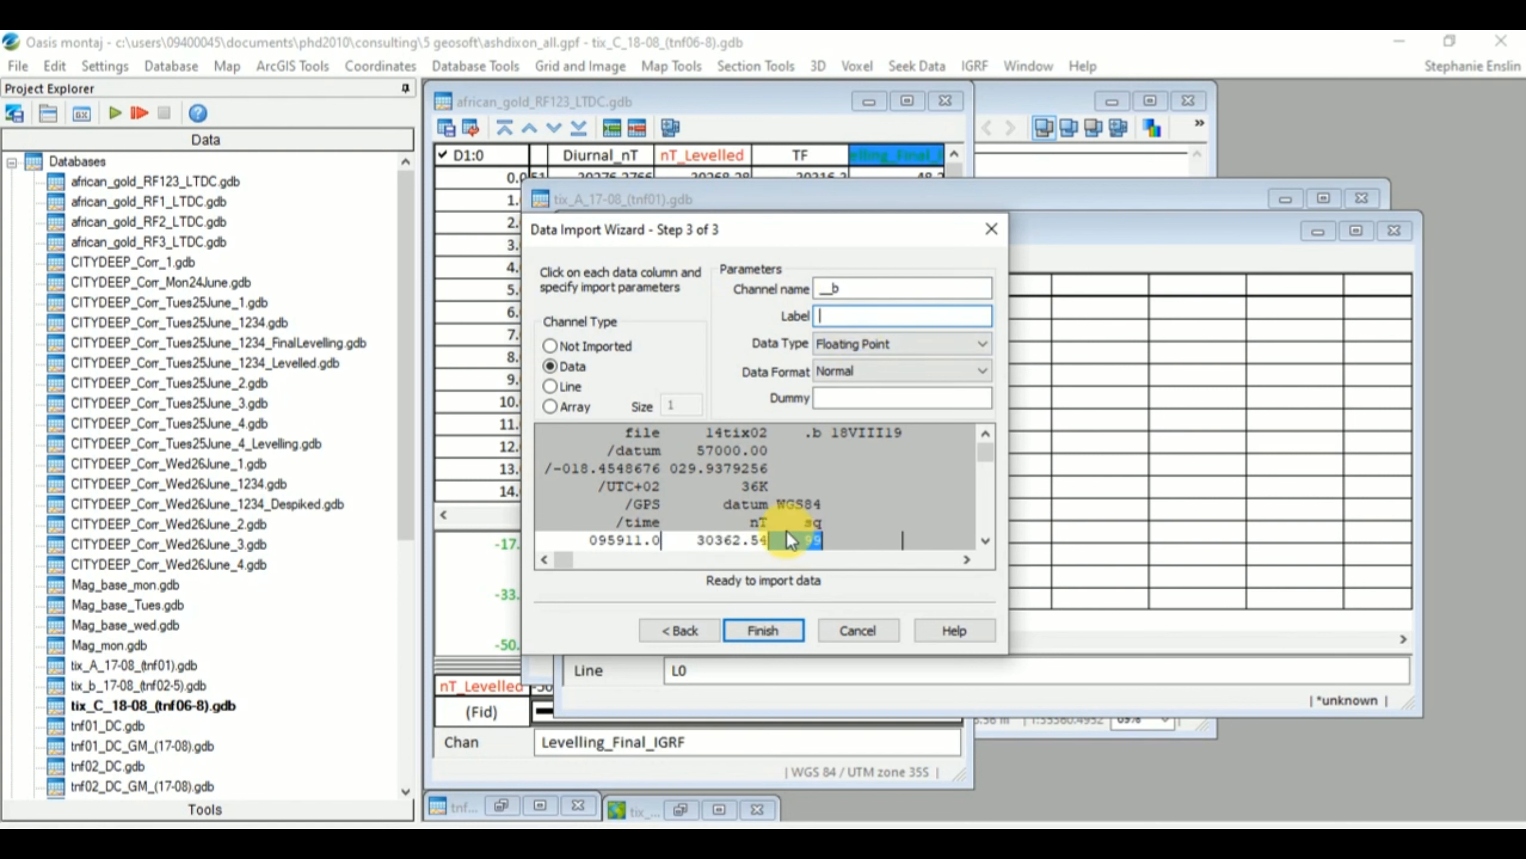
pyautogui.doubleClick(837, 288)
pyautogui.write('S')
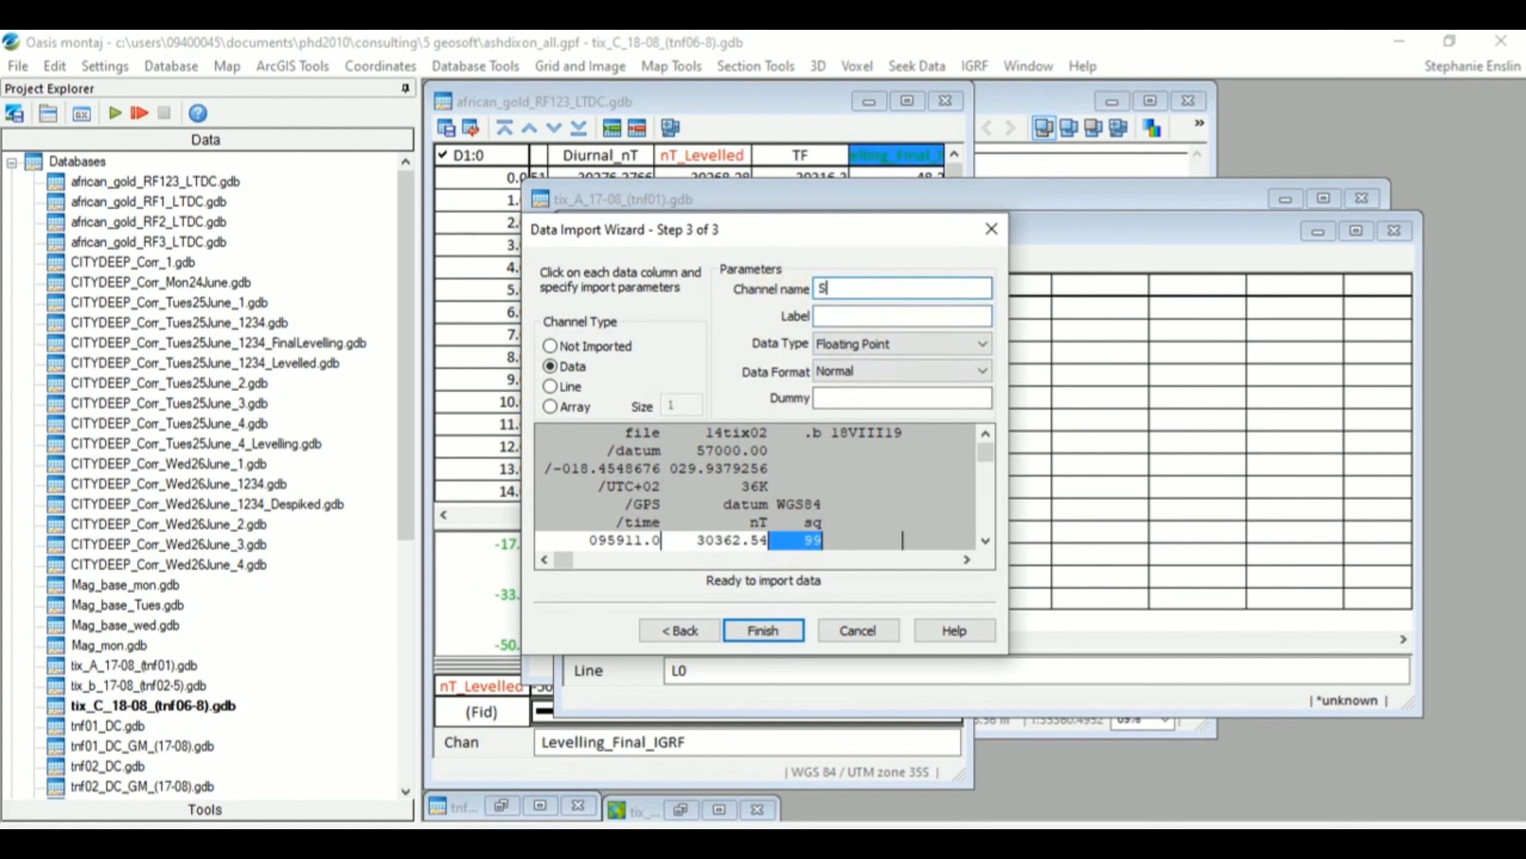
pyautogui.write('Q')
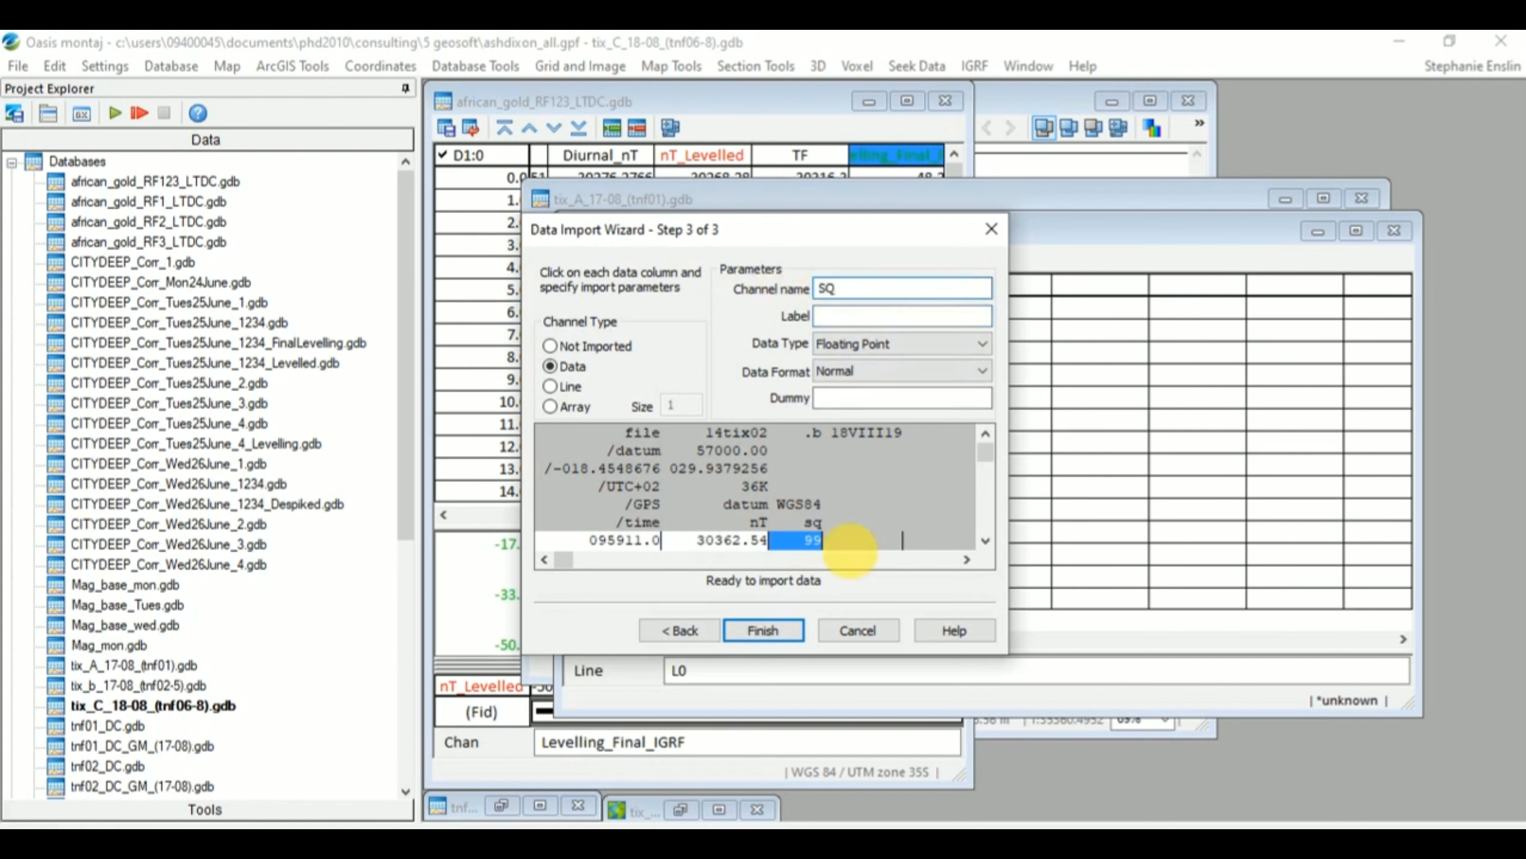
pyautogui.click(759, 628)
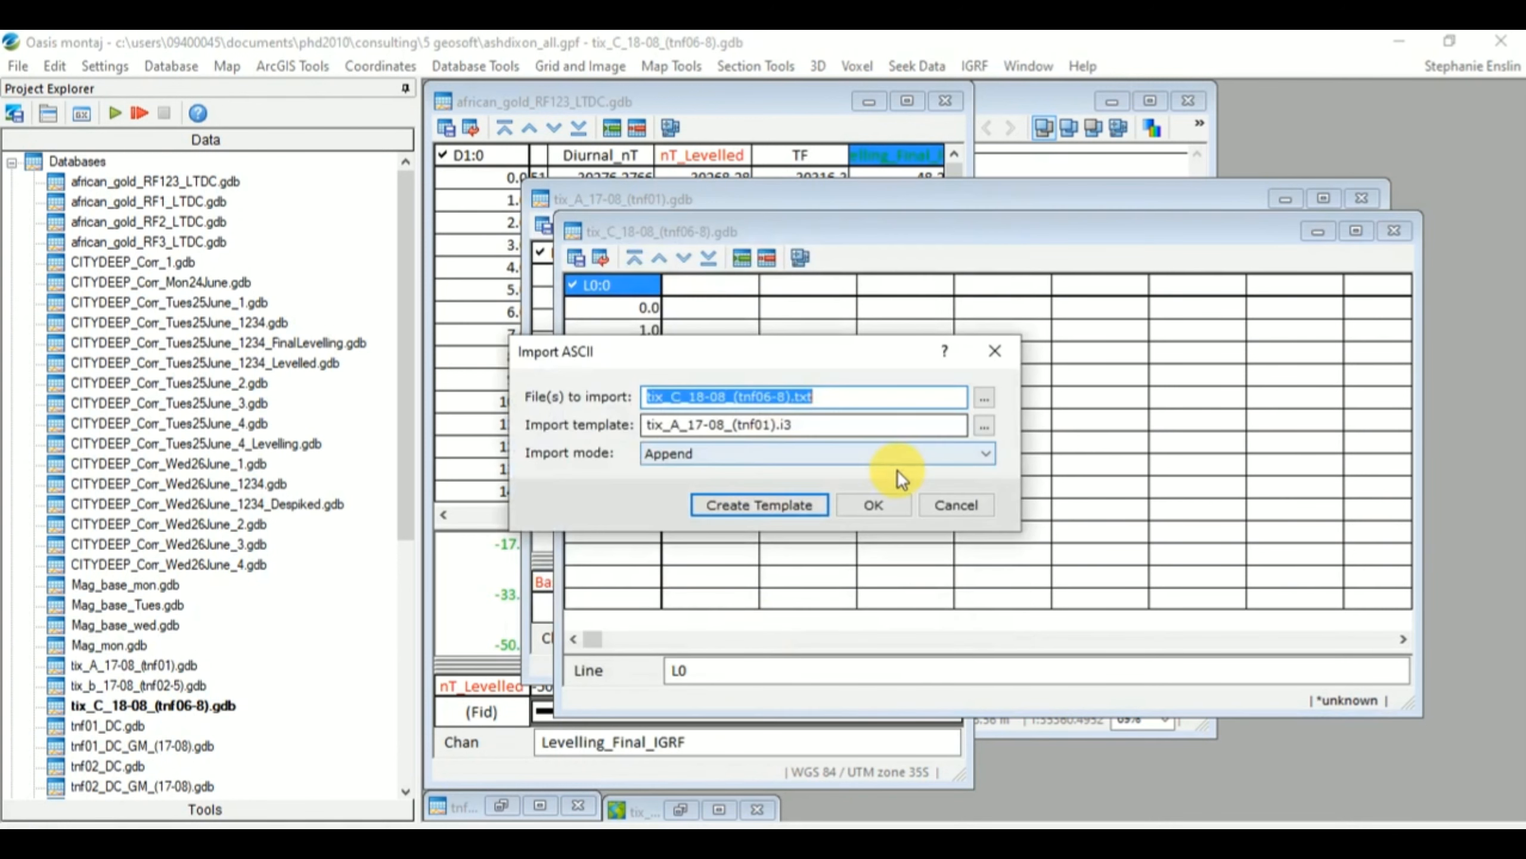
pyautogui.click(900, 505)
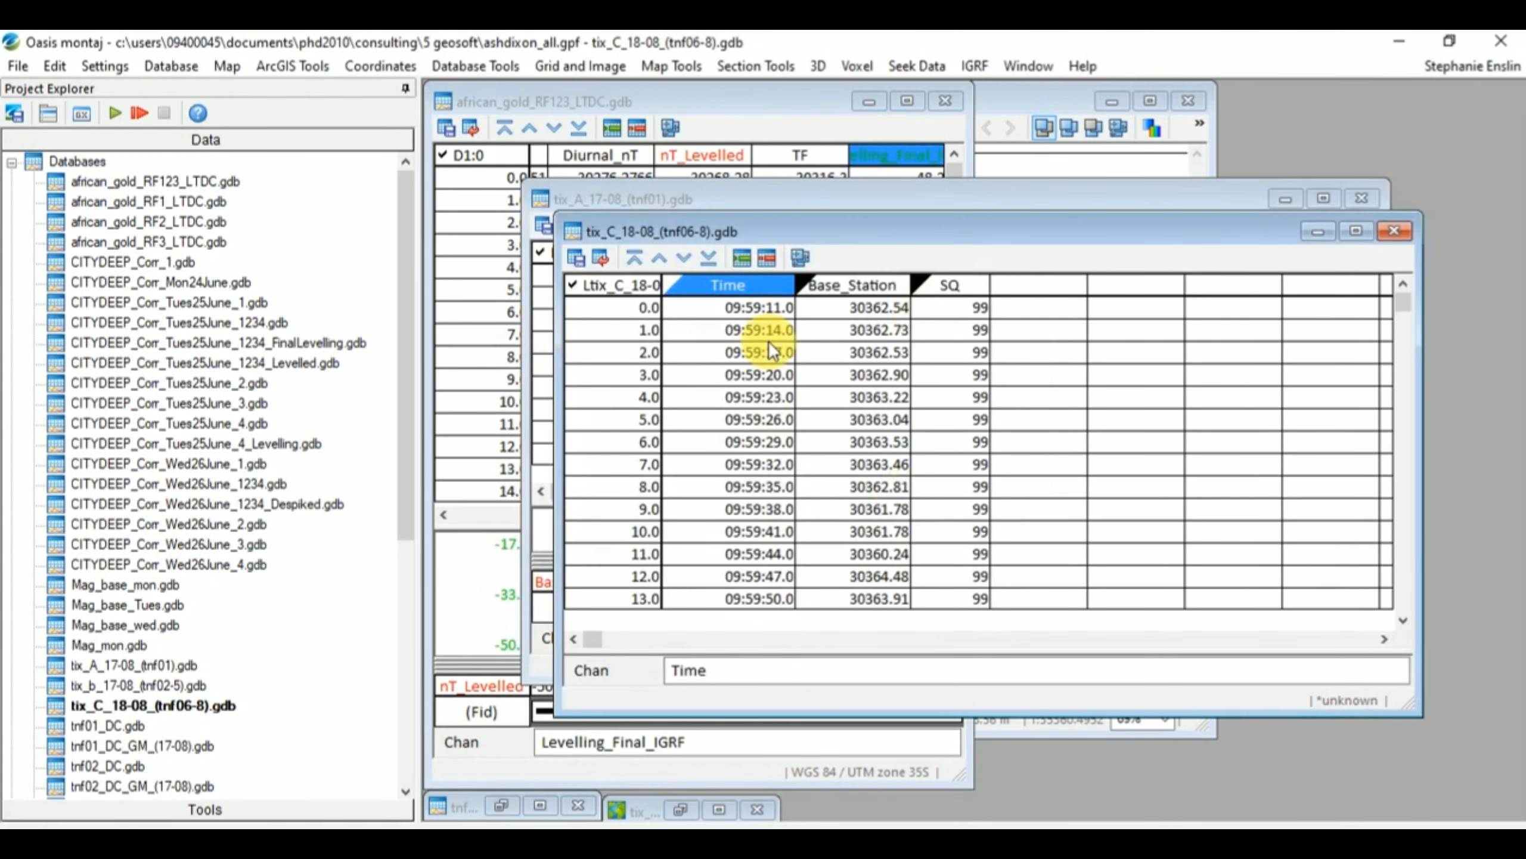
# Step: Set the Base_Station channel's units to nT with 0 decimals, and show its profile
pyautogui.click(859, 283)
pyautogui.rightClick(861, 283)
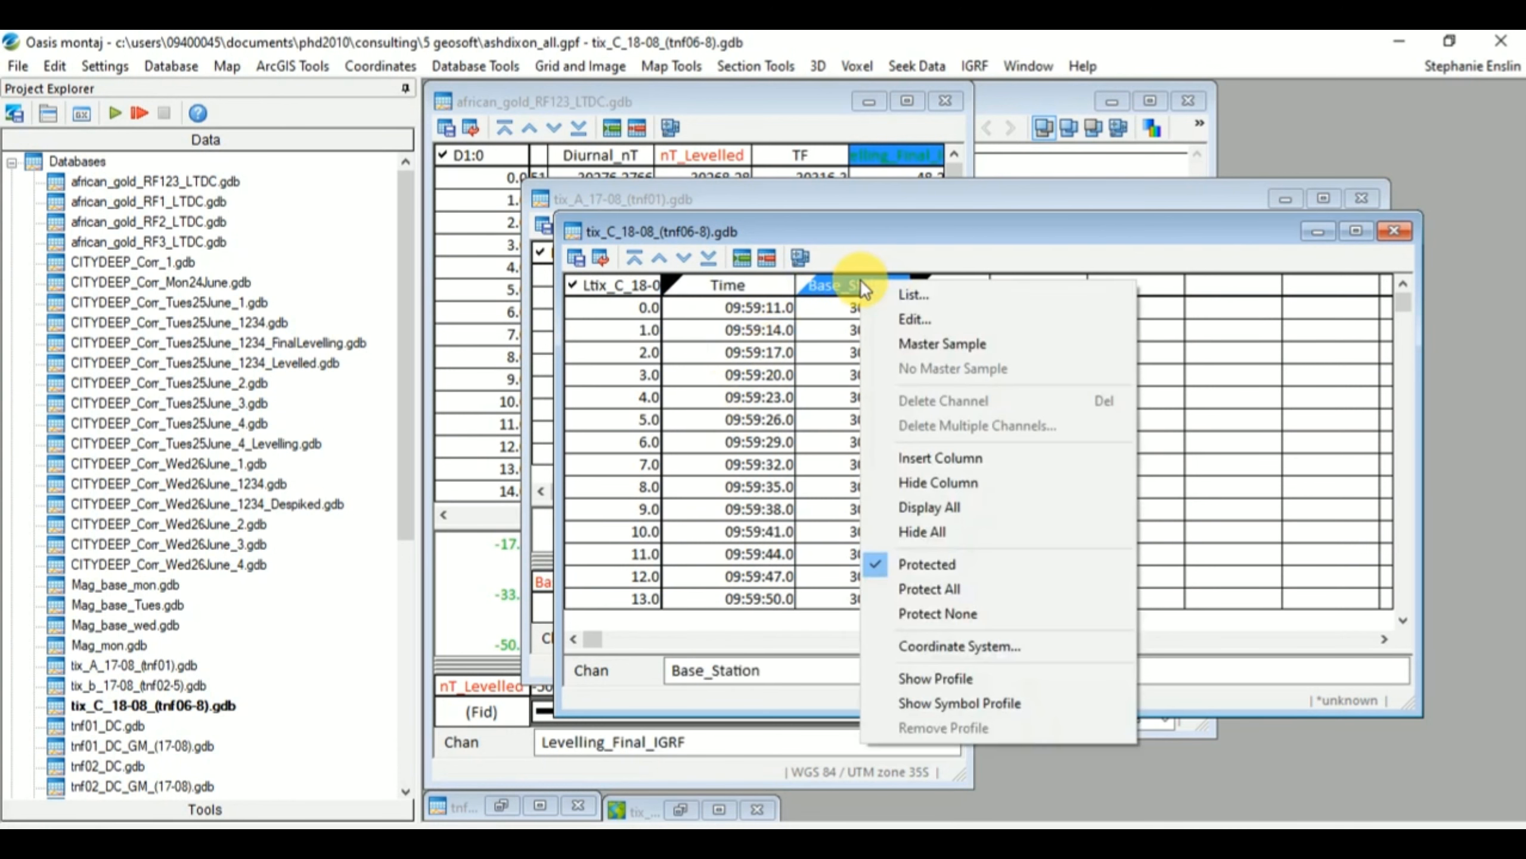
pyautogui.click(899, 315)
pyautogui.click(787, 448)
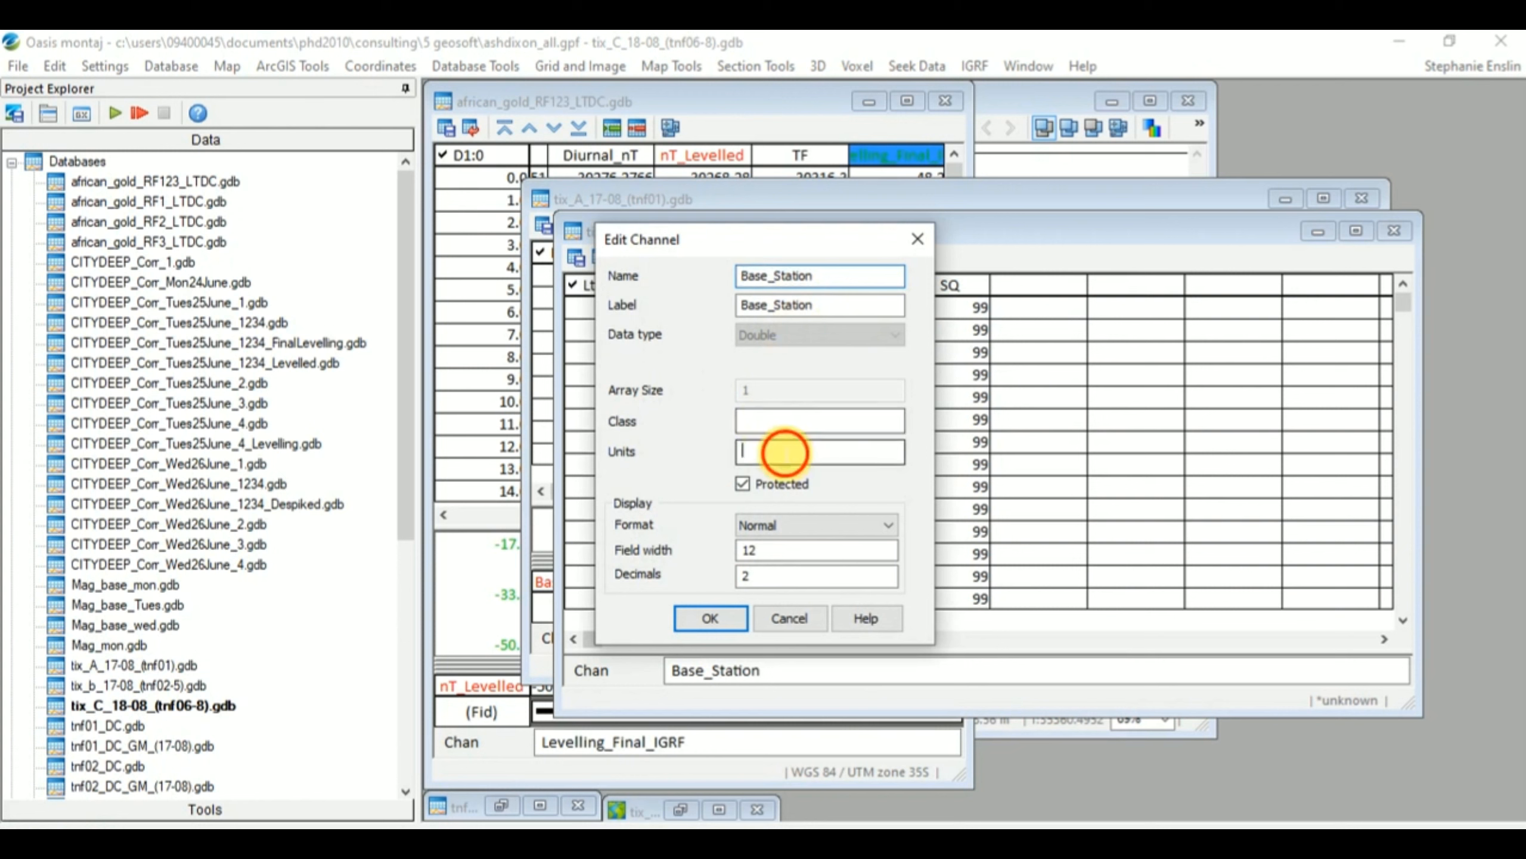
pyautogui.write('nT')
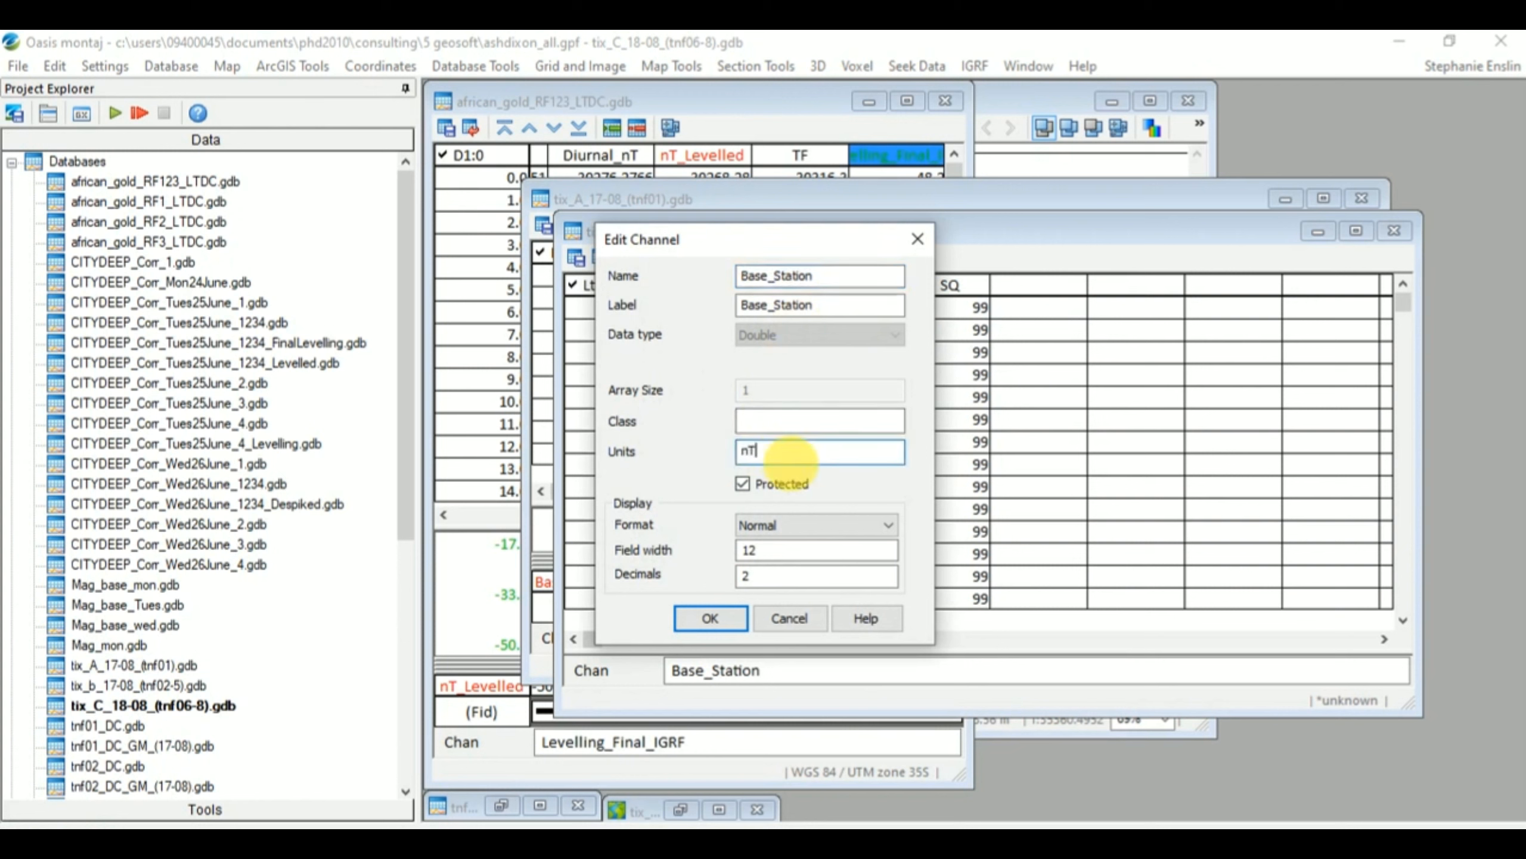
pyautogui.click(794, 578)
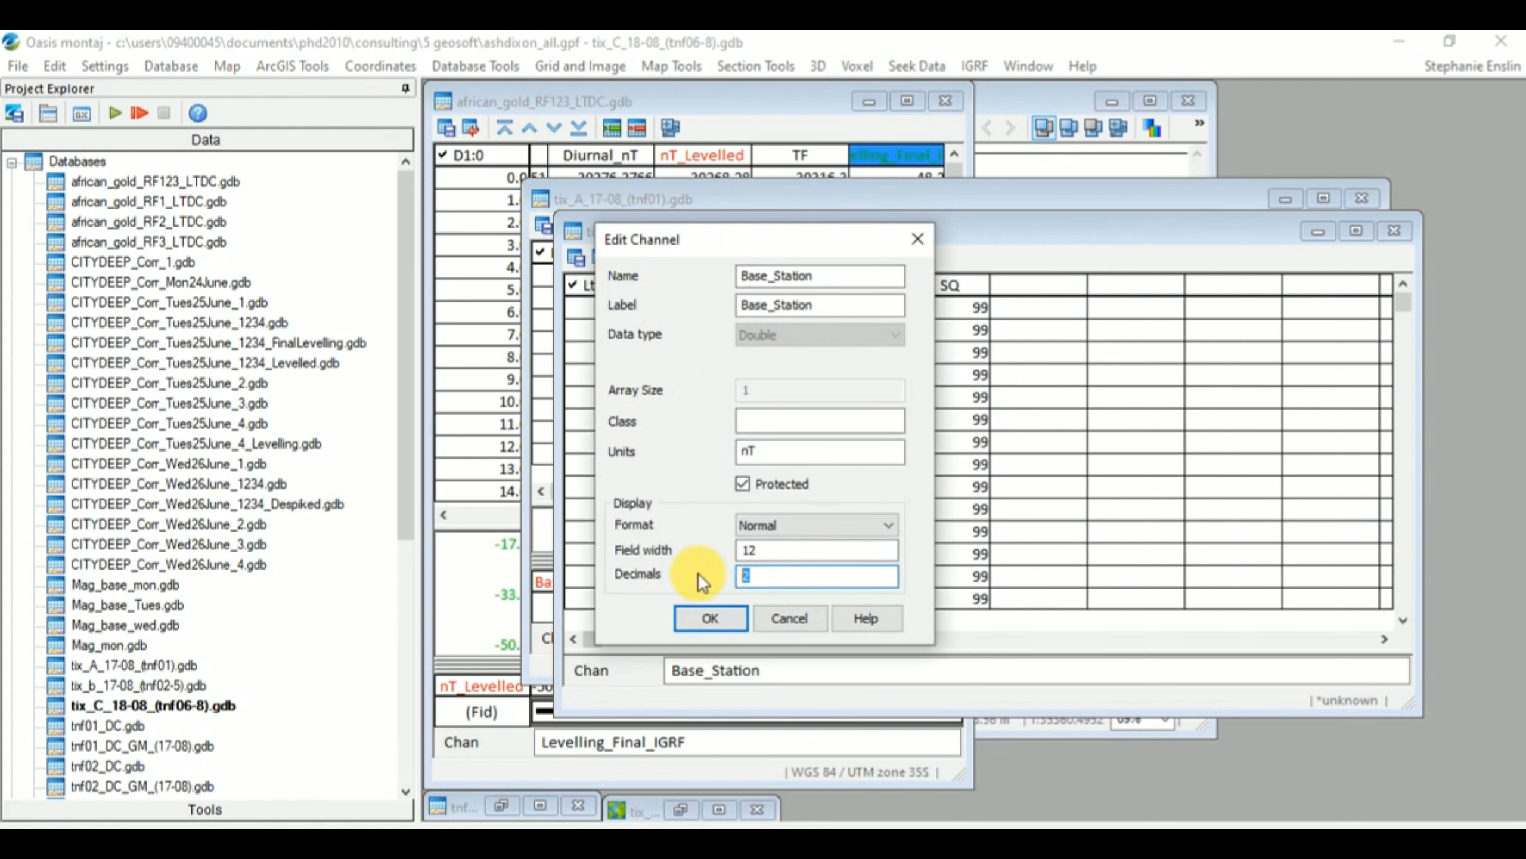
pyautogui.write('0')
pyautogui.click(704, 619)
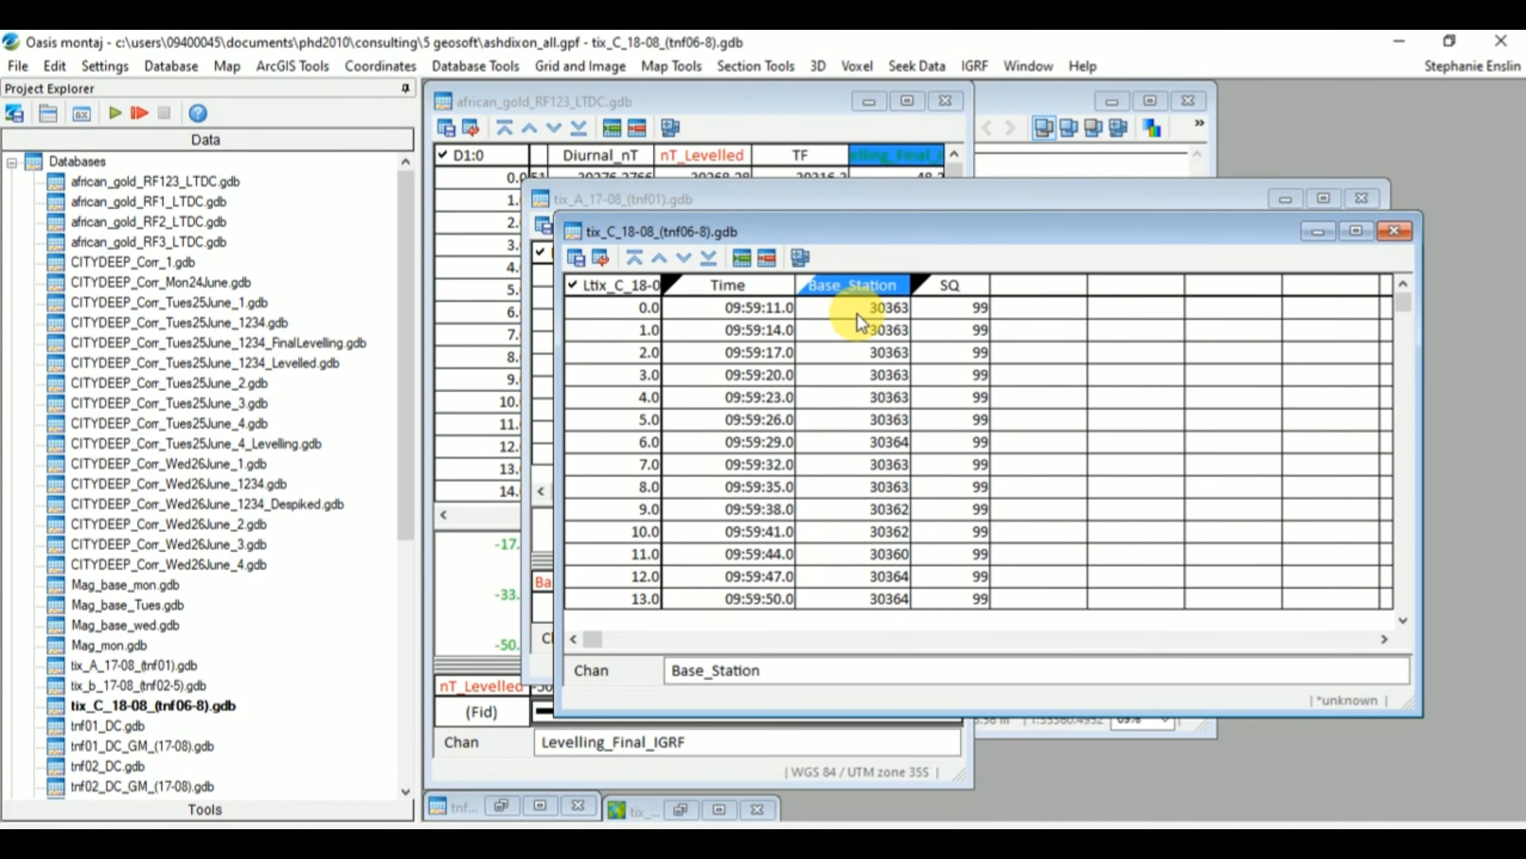
pyautogui.rightClick(853, 286)
pyautogui.click(996, 678)
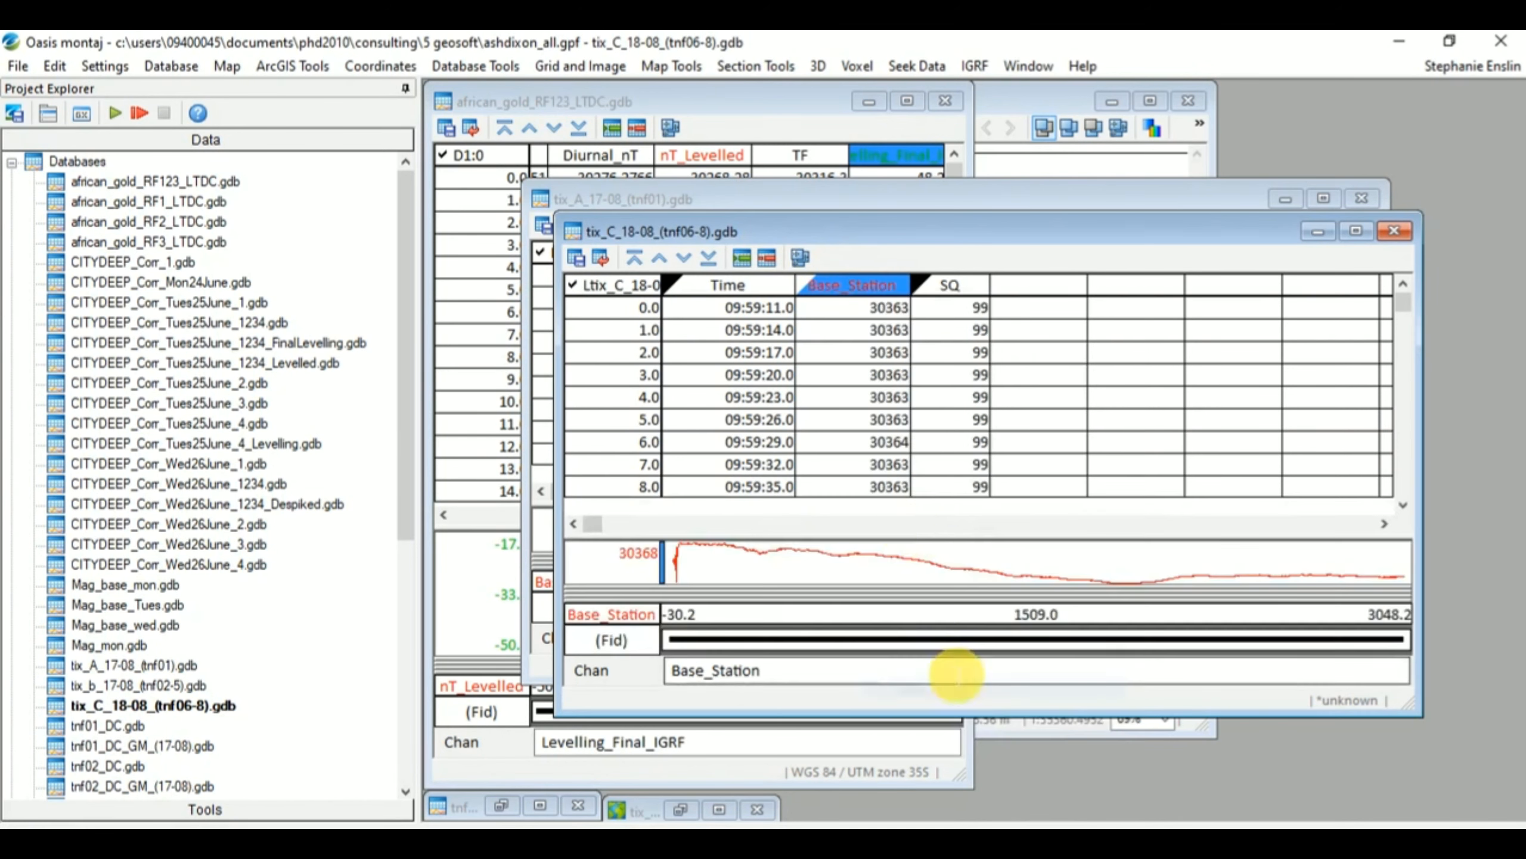
# Step: Enlarge the profile pane and use the Time channel as the X axis of the Base_Station profile
pyautogui.moveTo(941, 552); pyautogui.dragTo(938, 394)
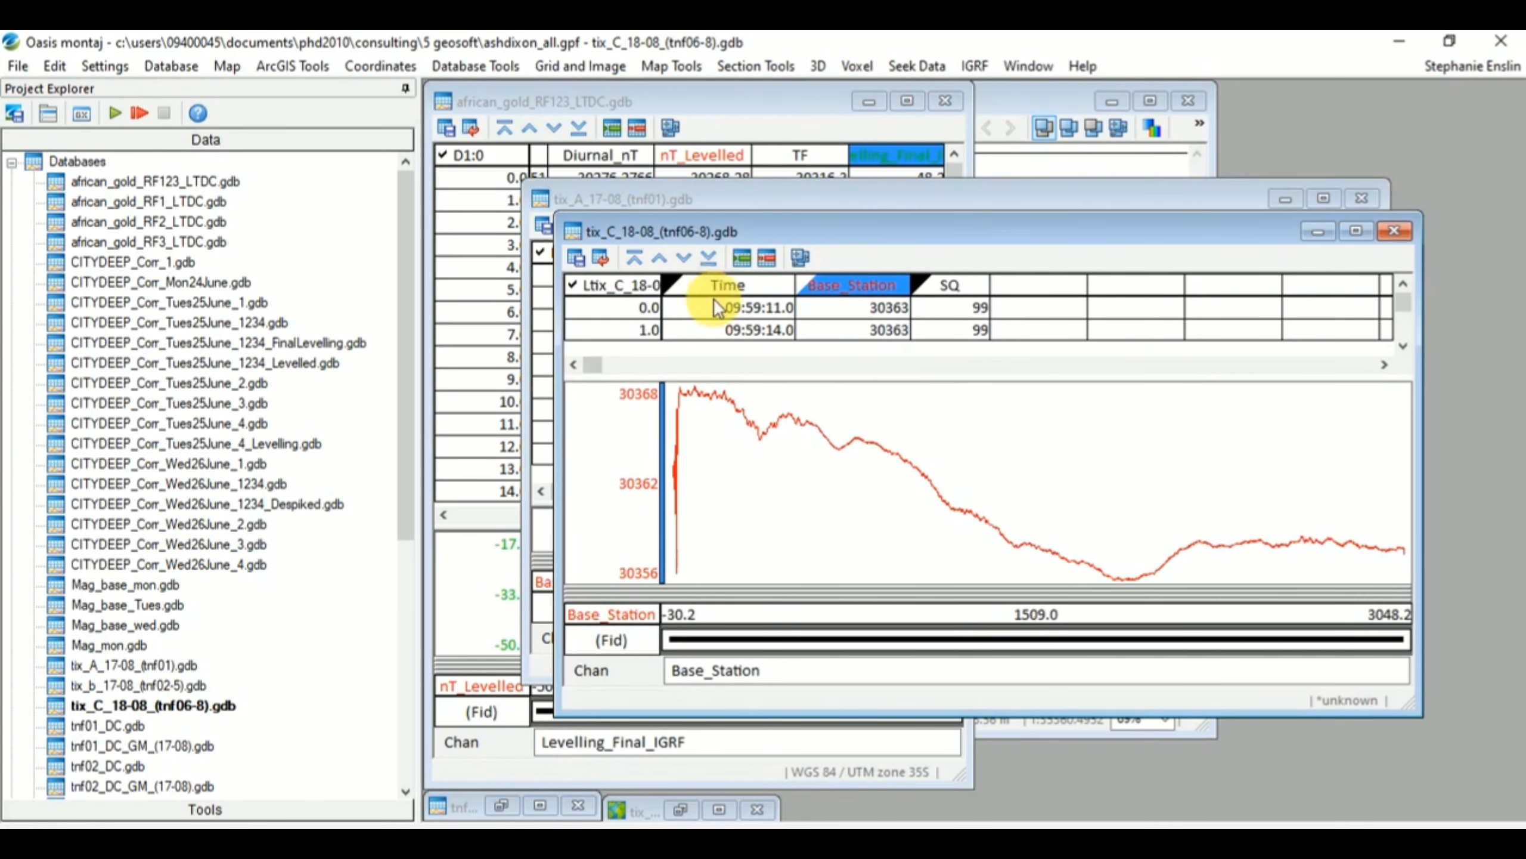
pyautogui.rightClick(845, 527)
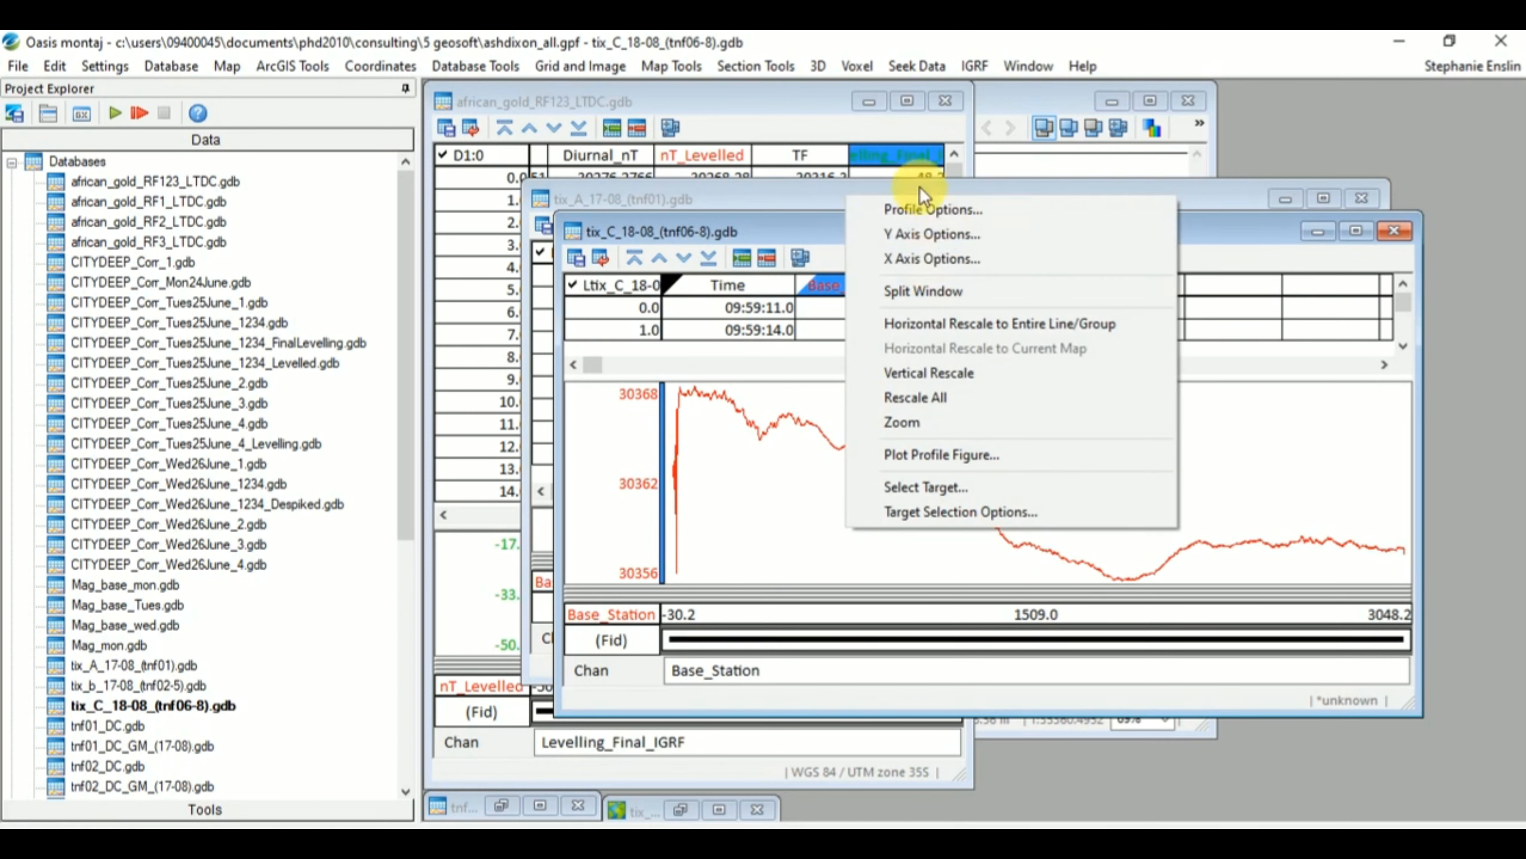
pyautogui.click(941, 256)
pyautogui.click(636, 391)
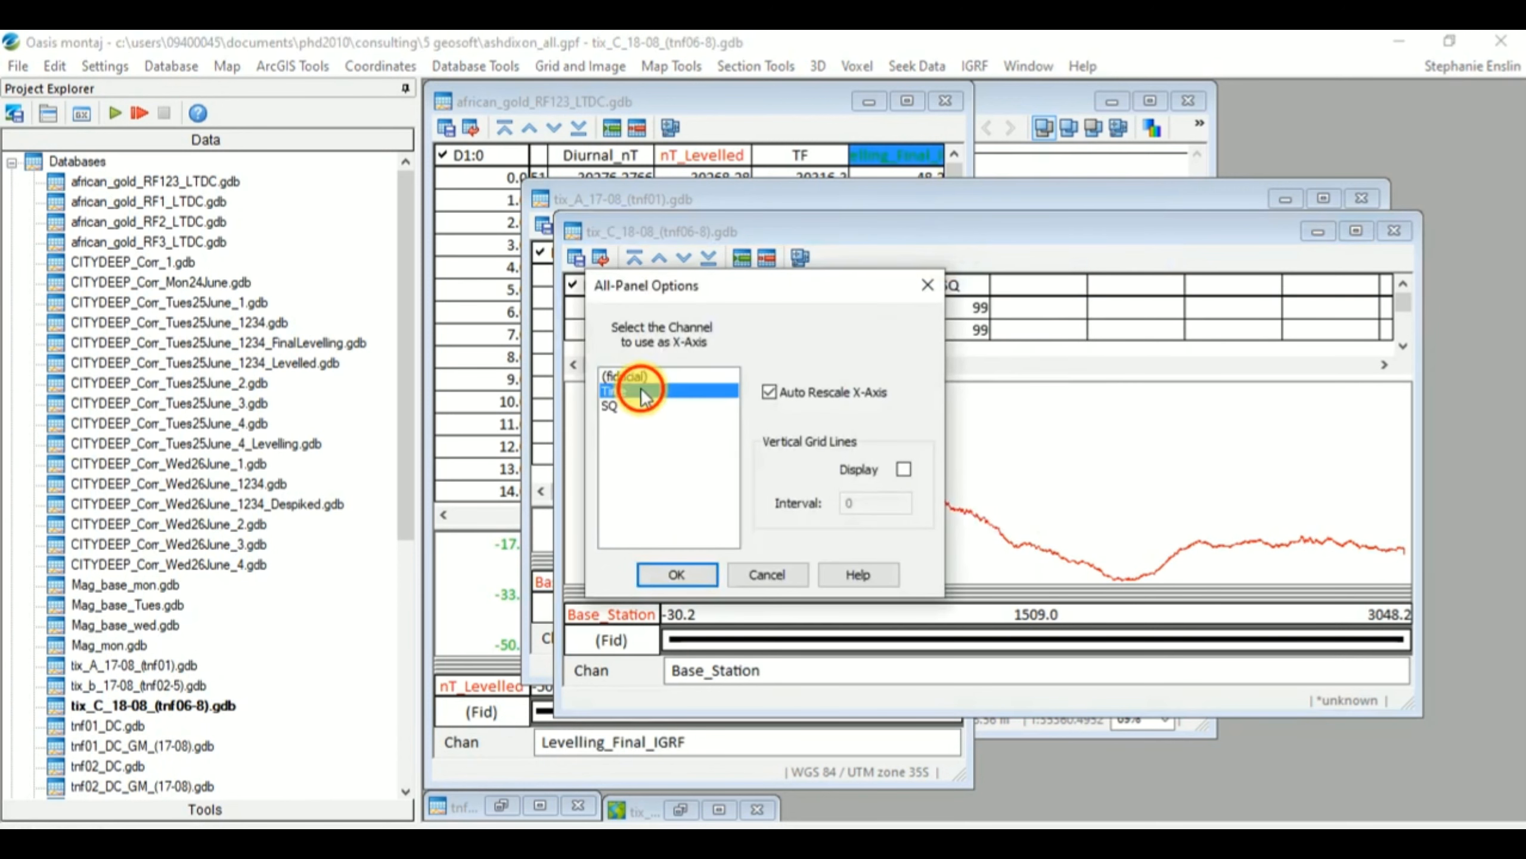
pyautogui.click(704, 572)
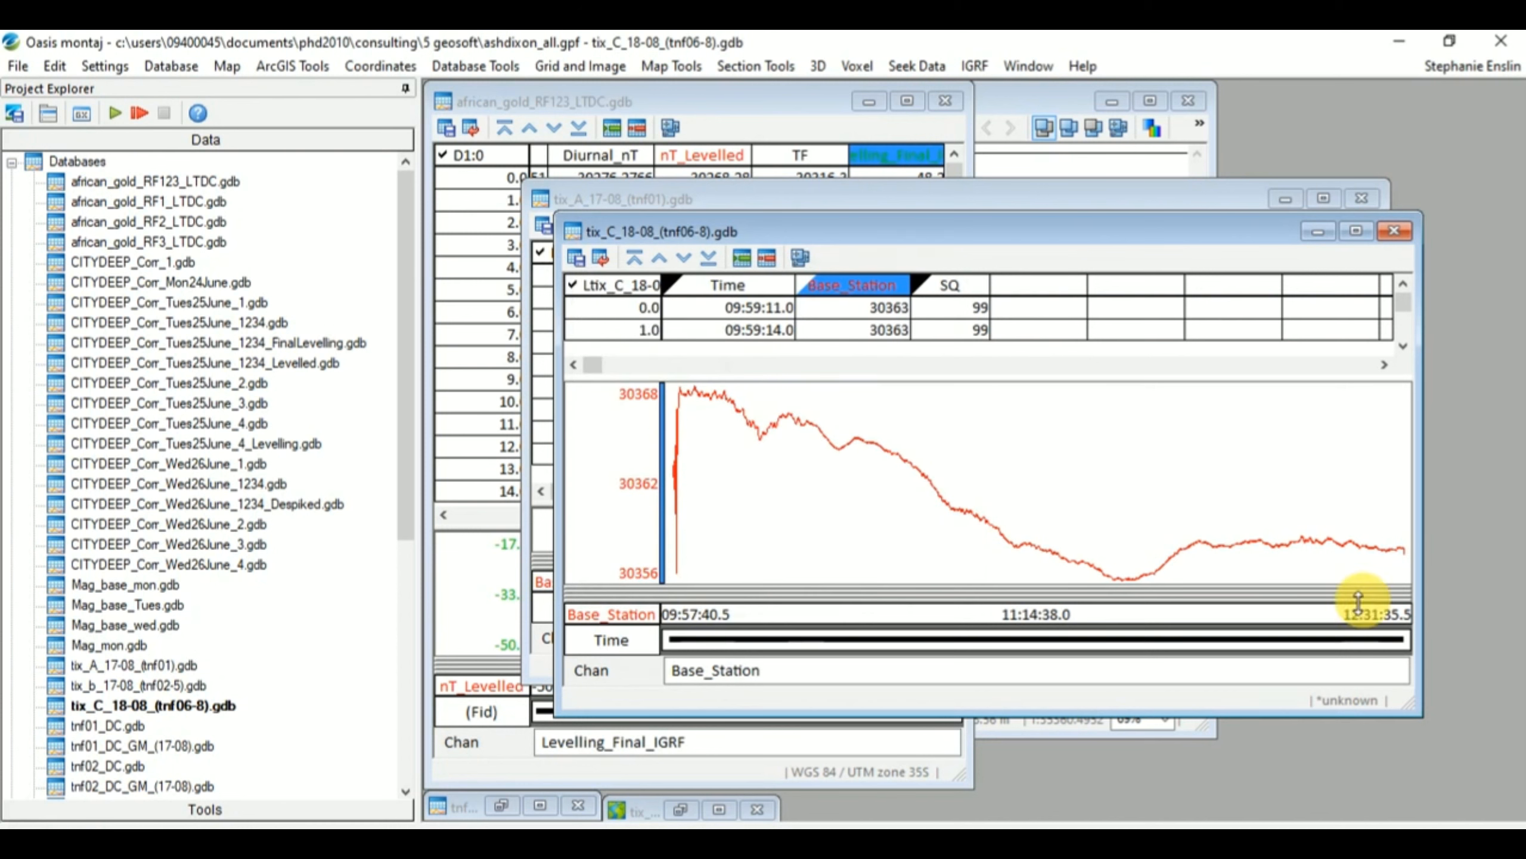
# Step: Delete the unstable readings at the start of the Base_Station channel, from the first row through row 27.0 at 10:00:32.0
pyautogui.moveTo(988, 376); pyautogui.dragTo(1009, 419)
pyautogui.click(887, 308)
pyautogui.scroll(-4, 881, 312)
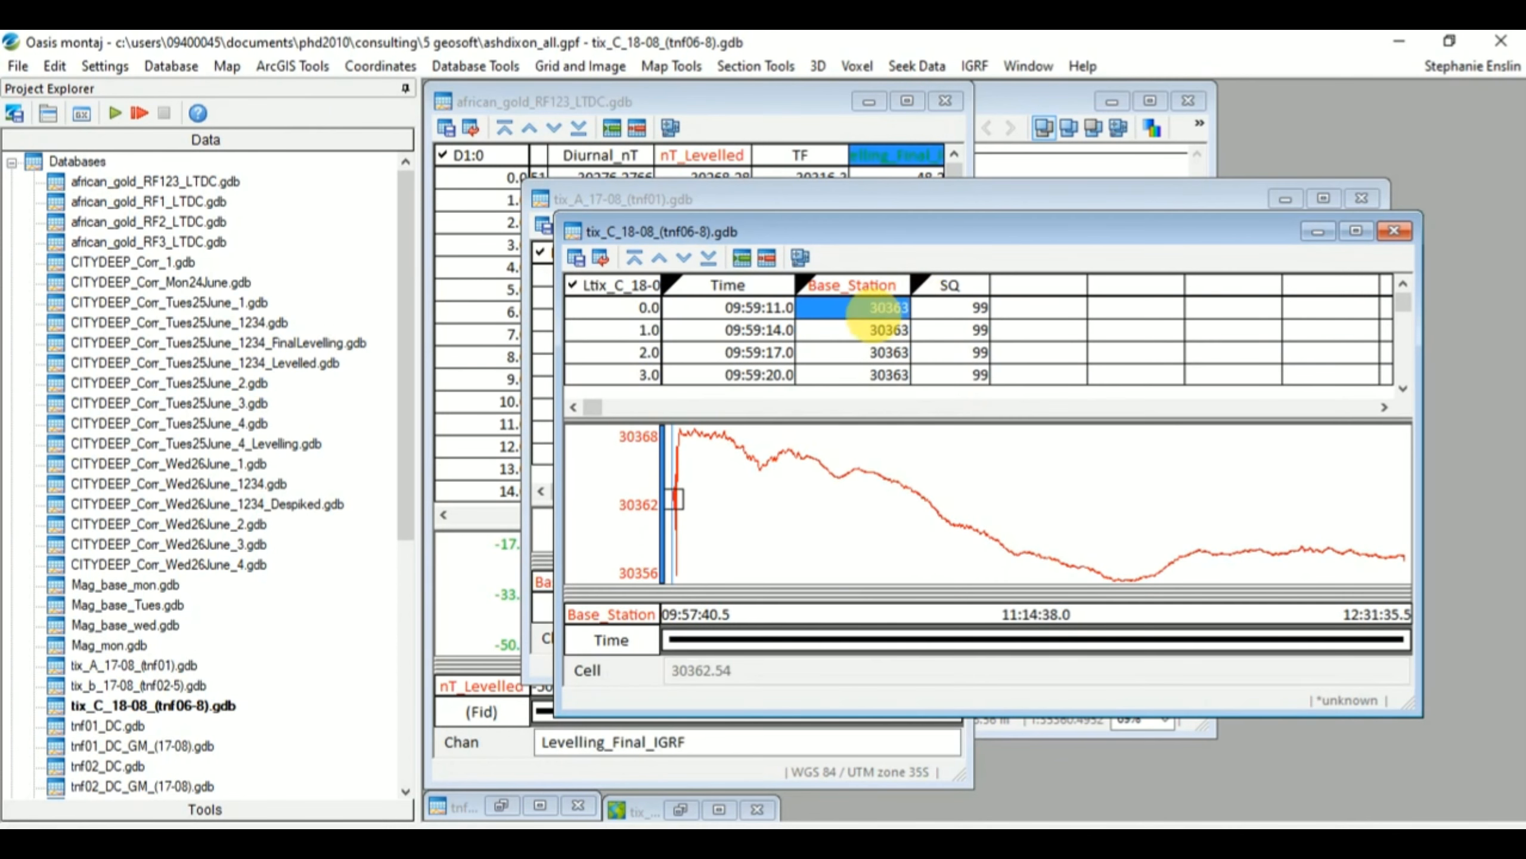
pyautogui.scroll(-5, 877, 337)
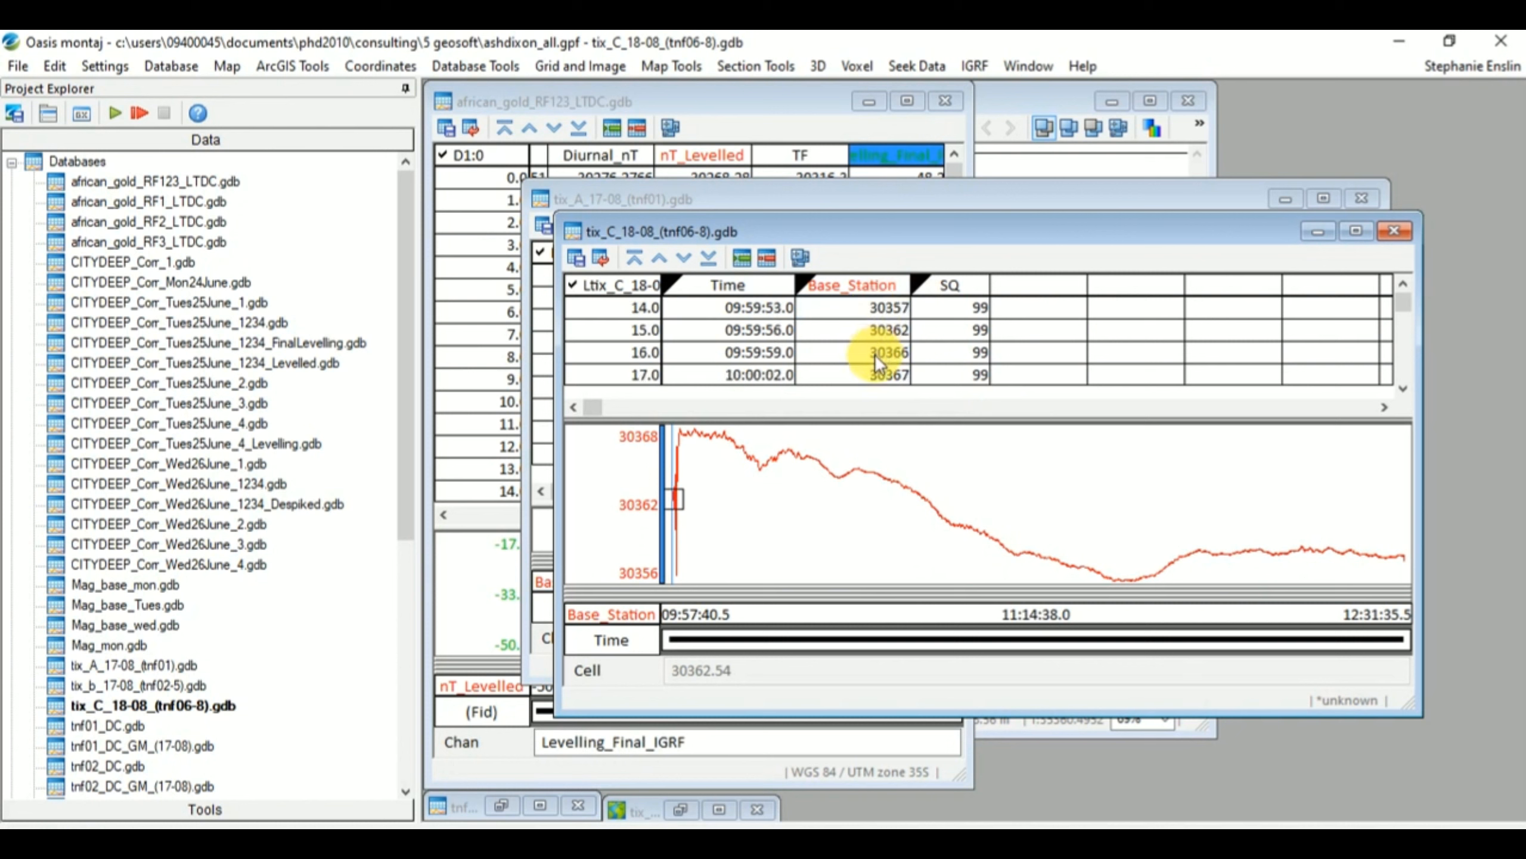
pyautogui.scroll(-1, 868, 346)
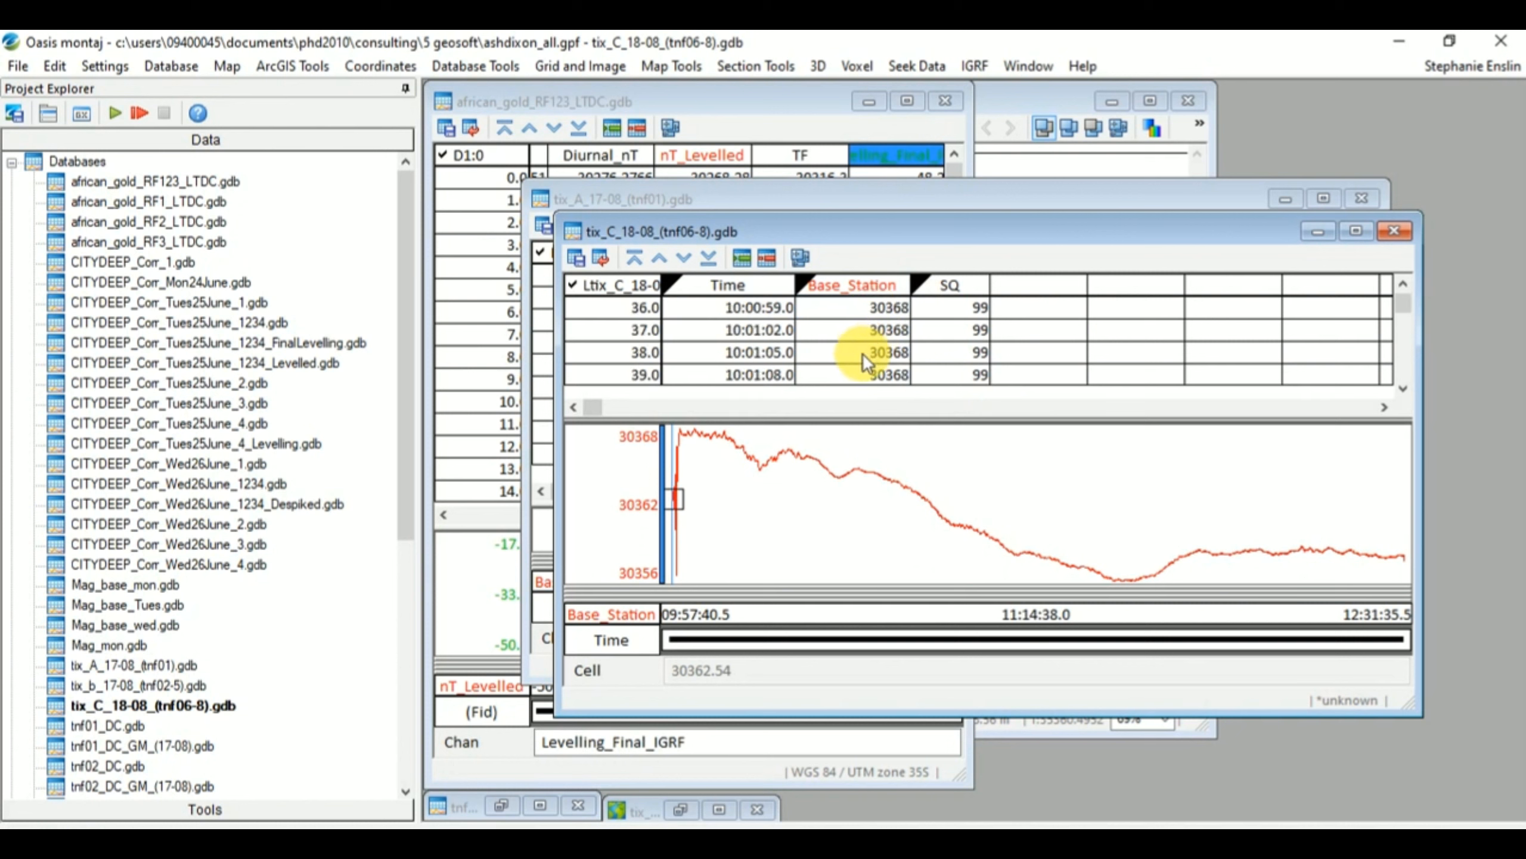
pyautogui.scroll(3, 865, 365)
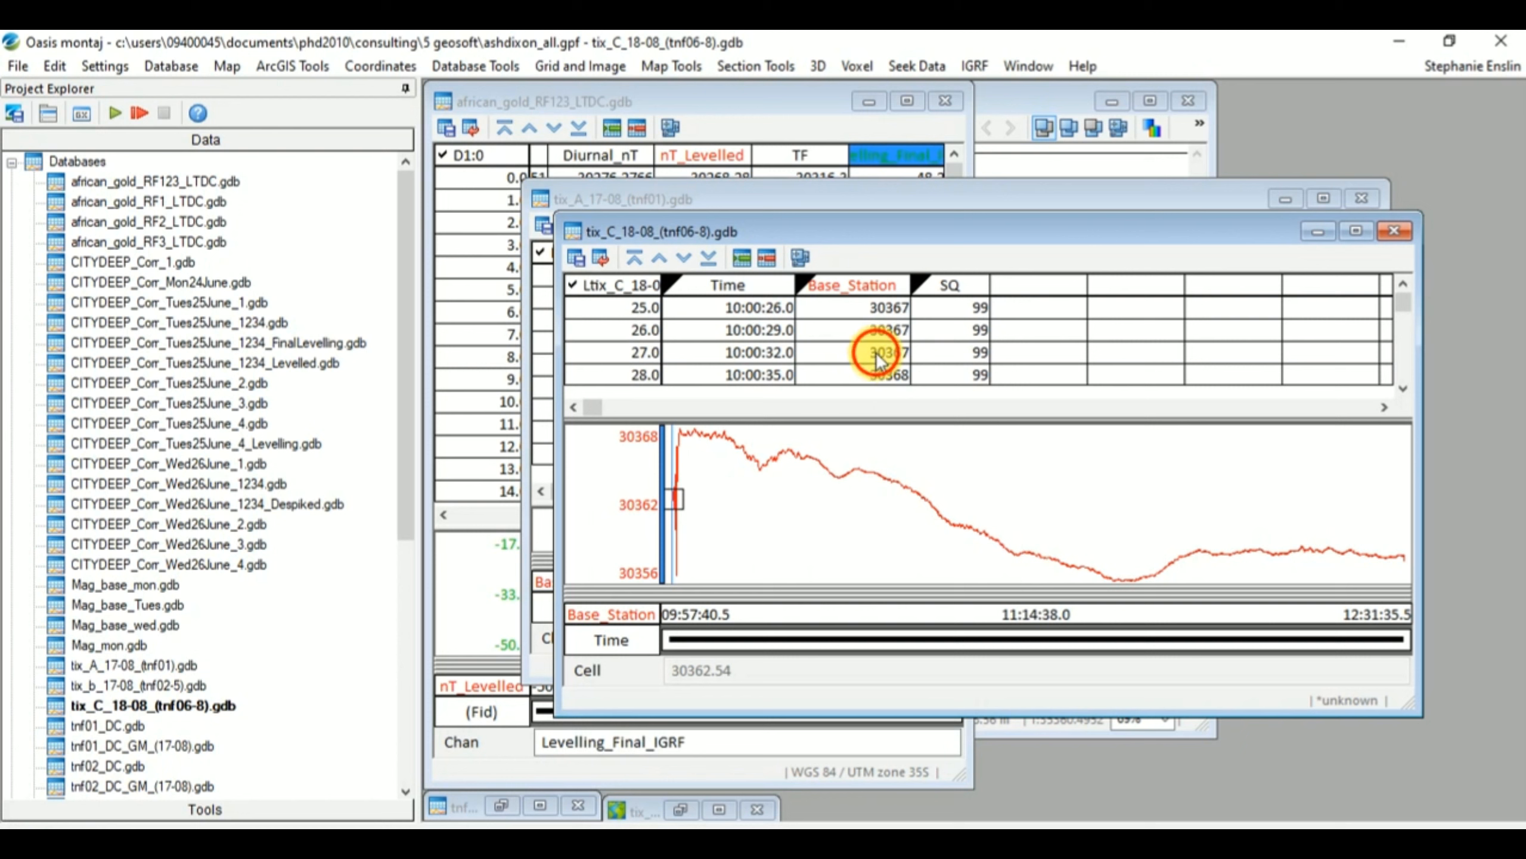
pyautogui.keyDown('shift'); pyautogui.click(876, 354); pyautogui.keyUp('shift')
pyautogui.rightClick(877, 352)
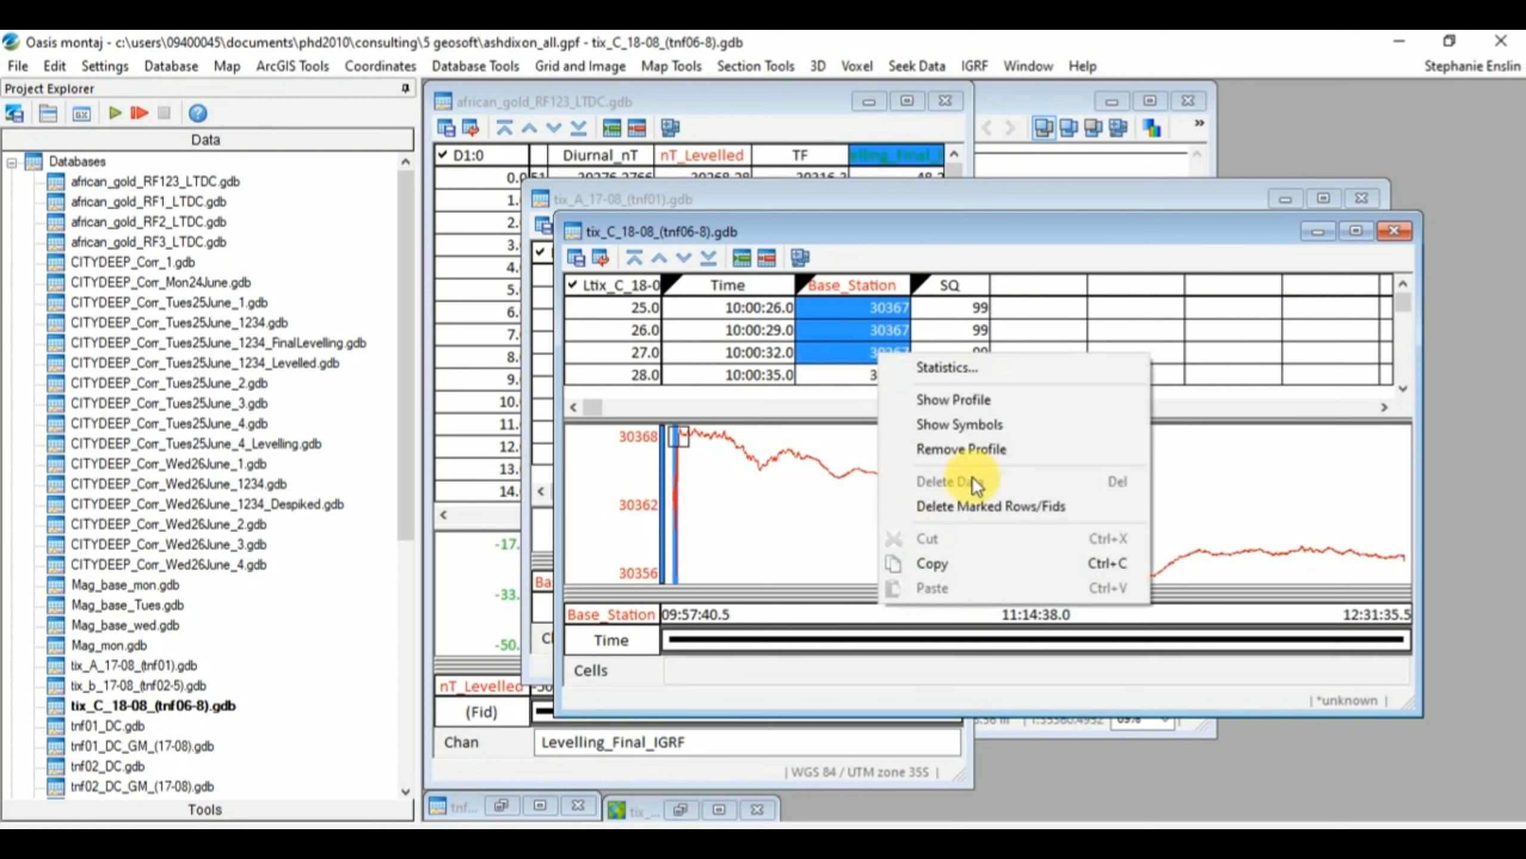
pyautogui.click(999, 508)
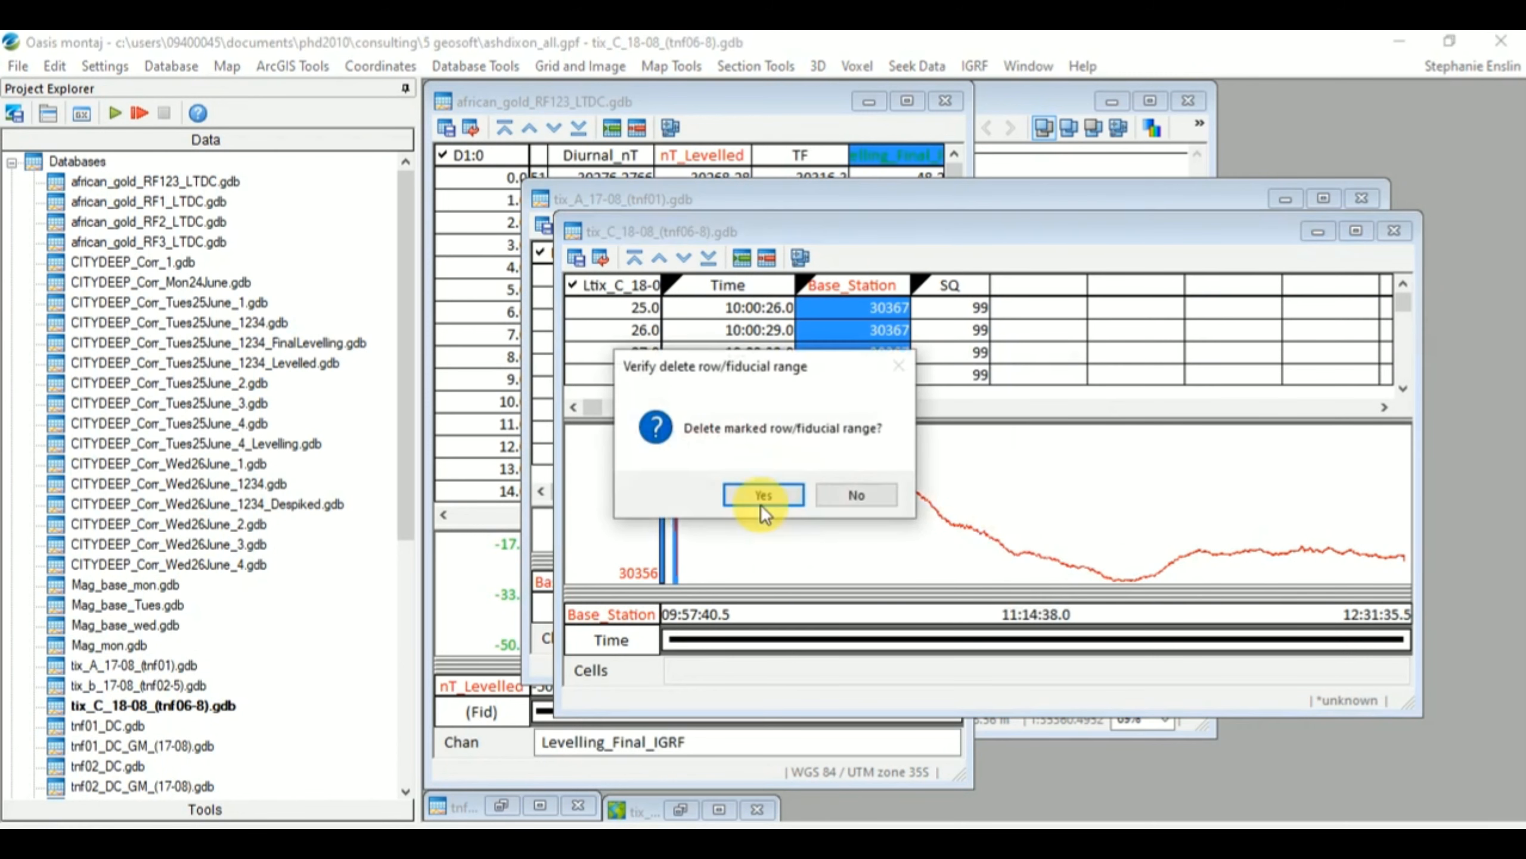
pyautogui.click(761, 498)
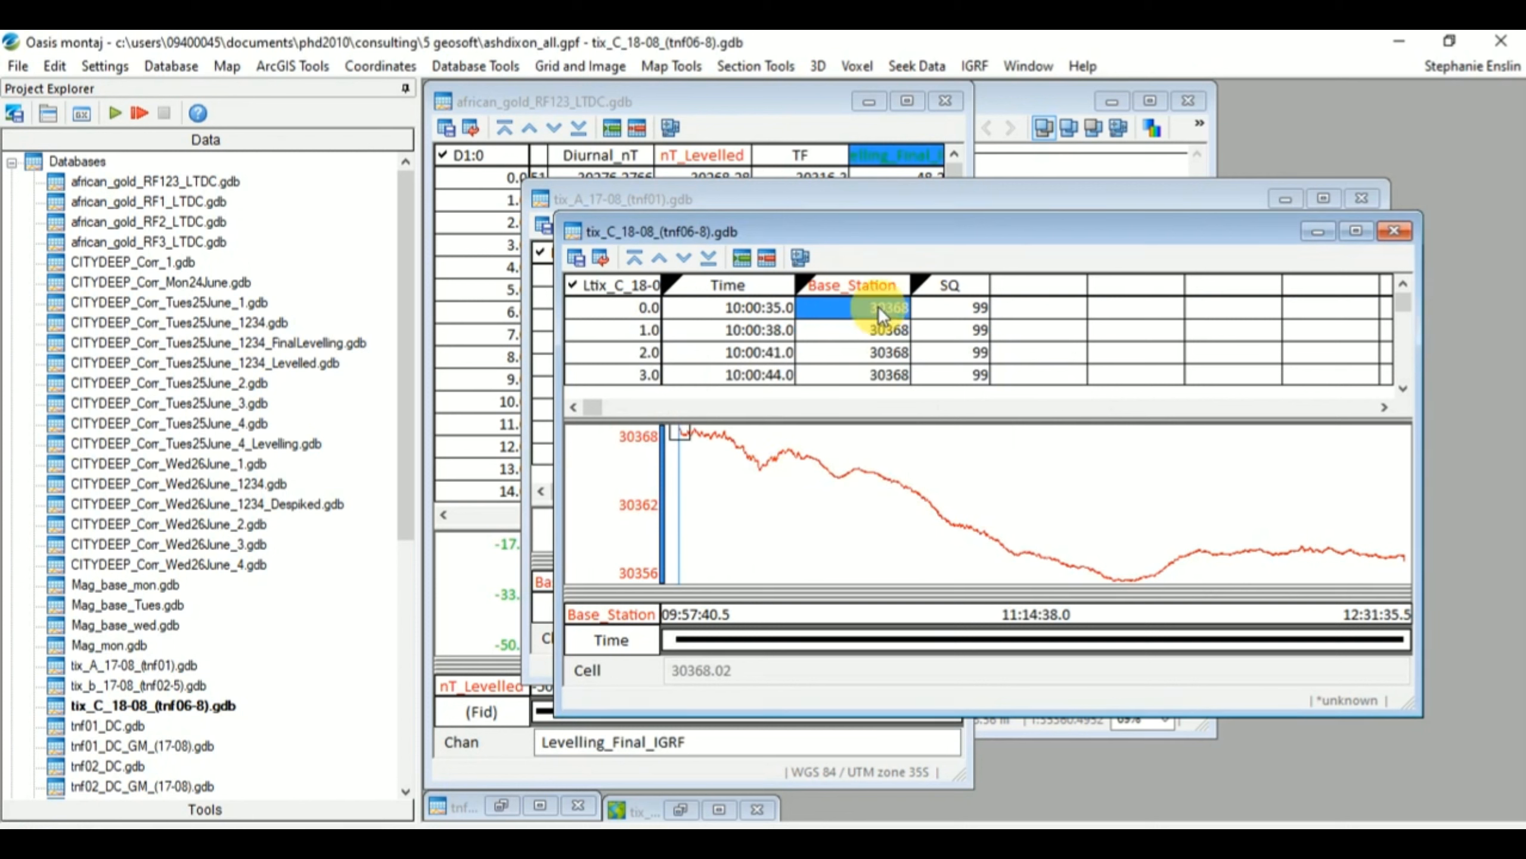
# Step: Plot the Base_Station profile as a figure with surrounds, inspect it maximized, and close its map without saving
pyautogui.rightClick(804, 534)
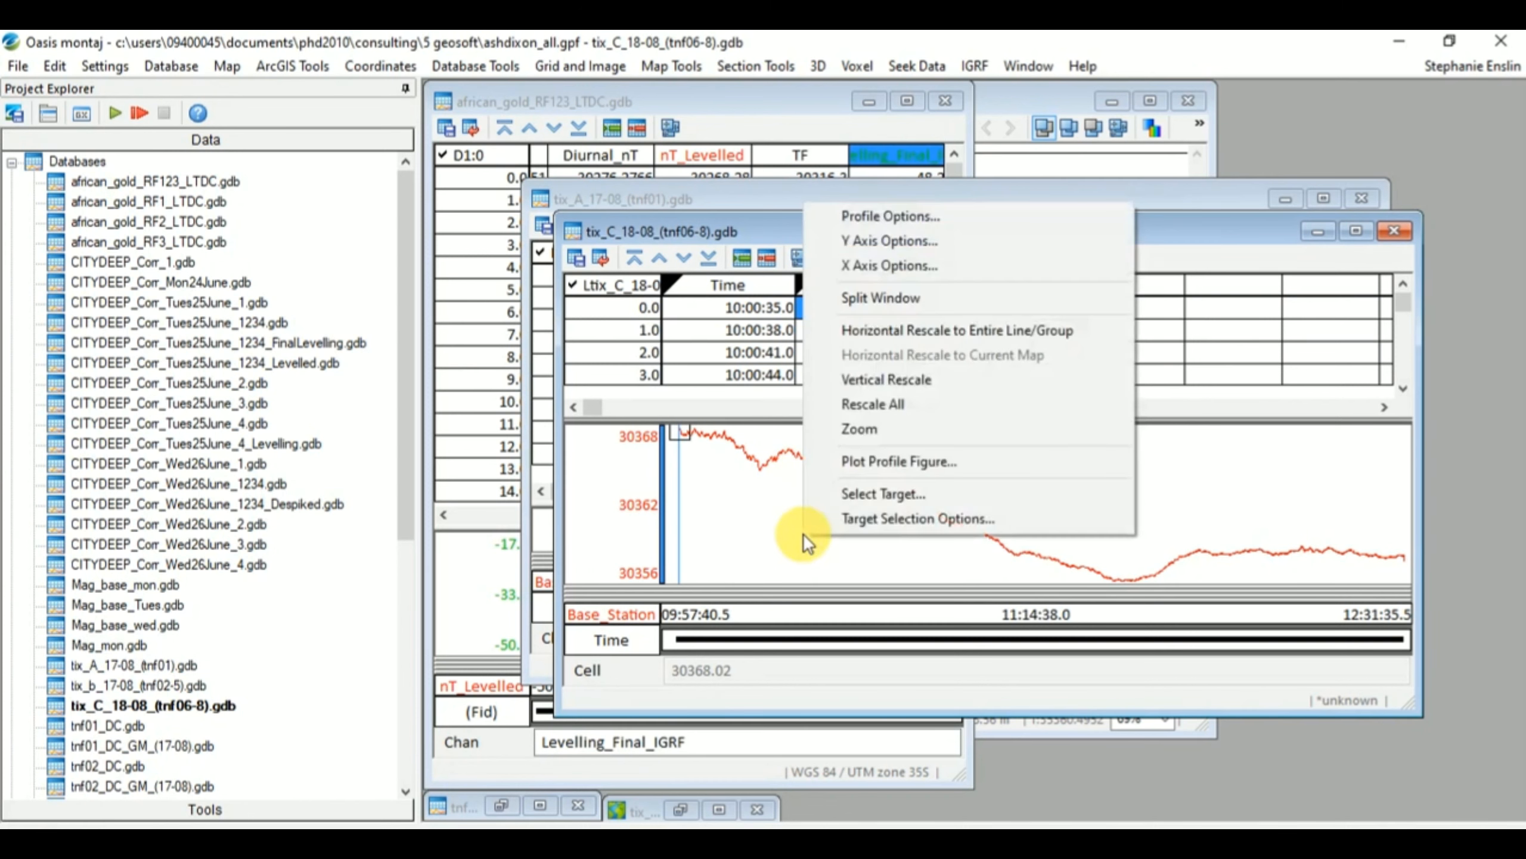
pyautogui.click(883, 475)
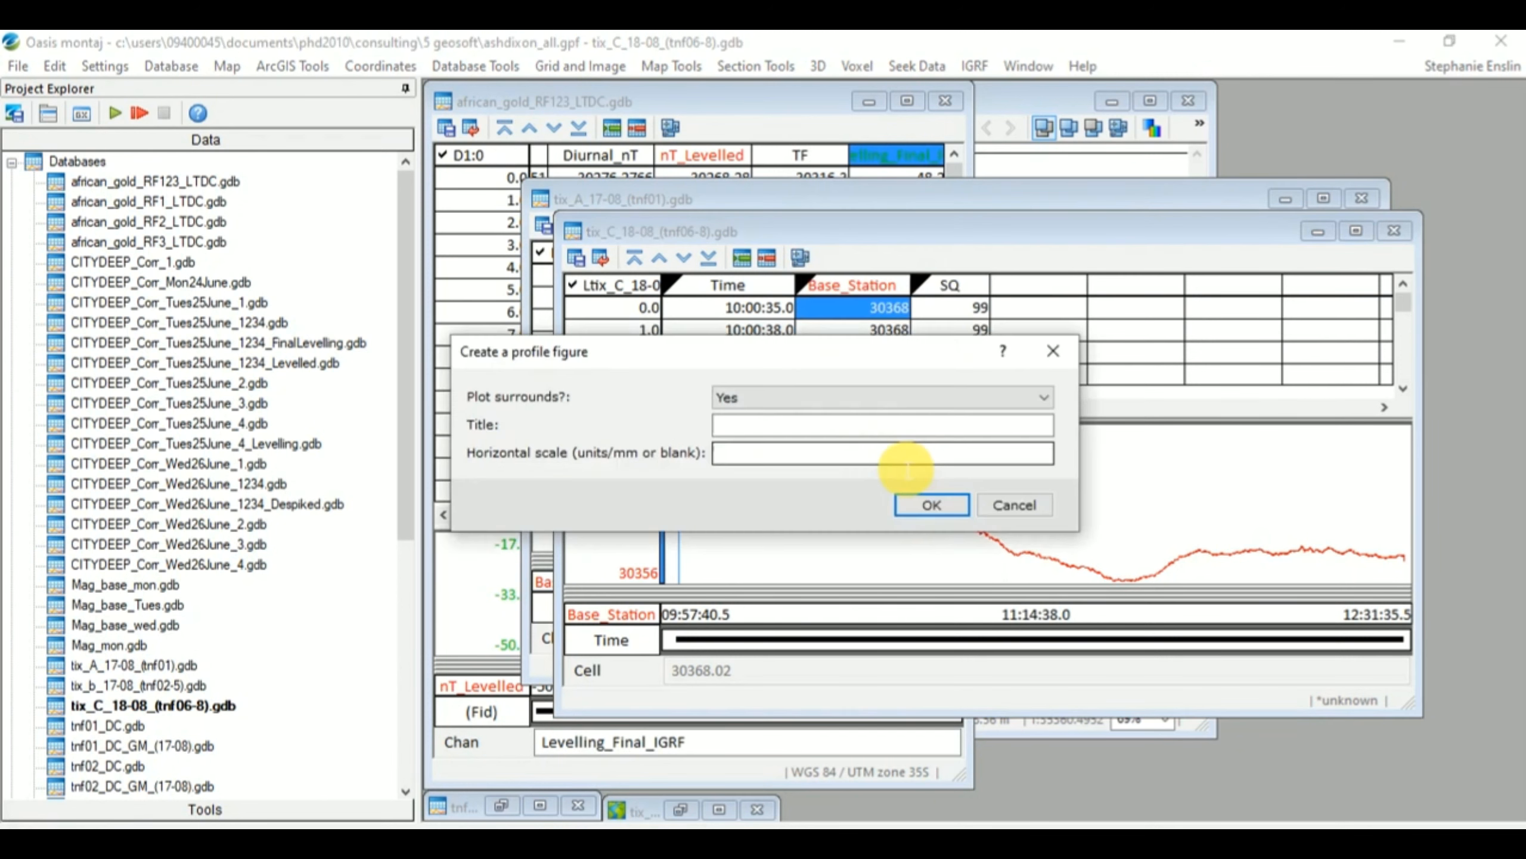
pyautogui.click(930, 504)
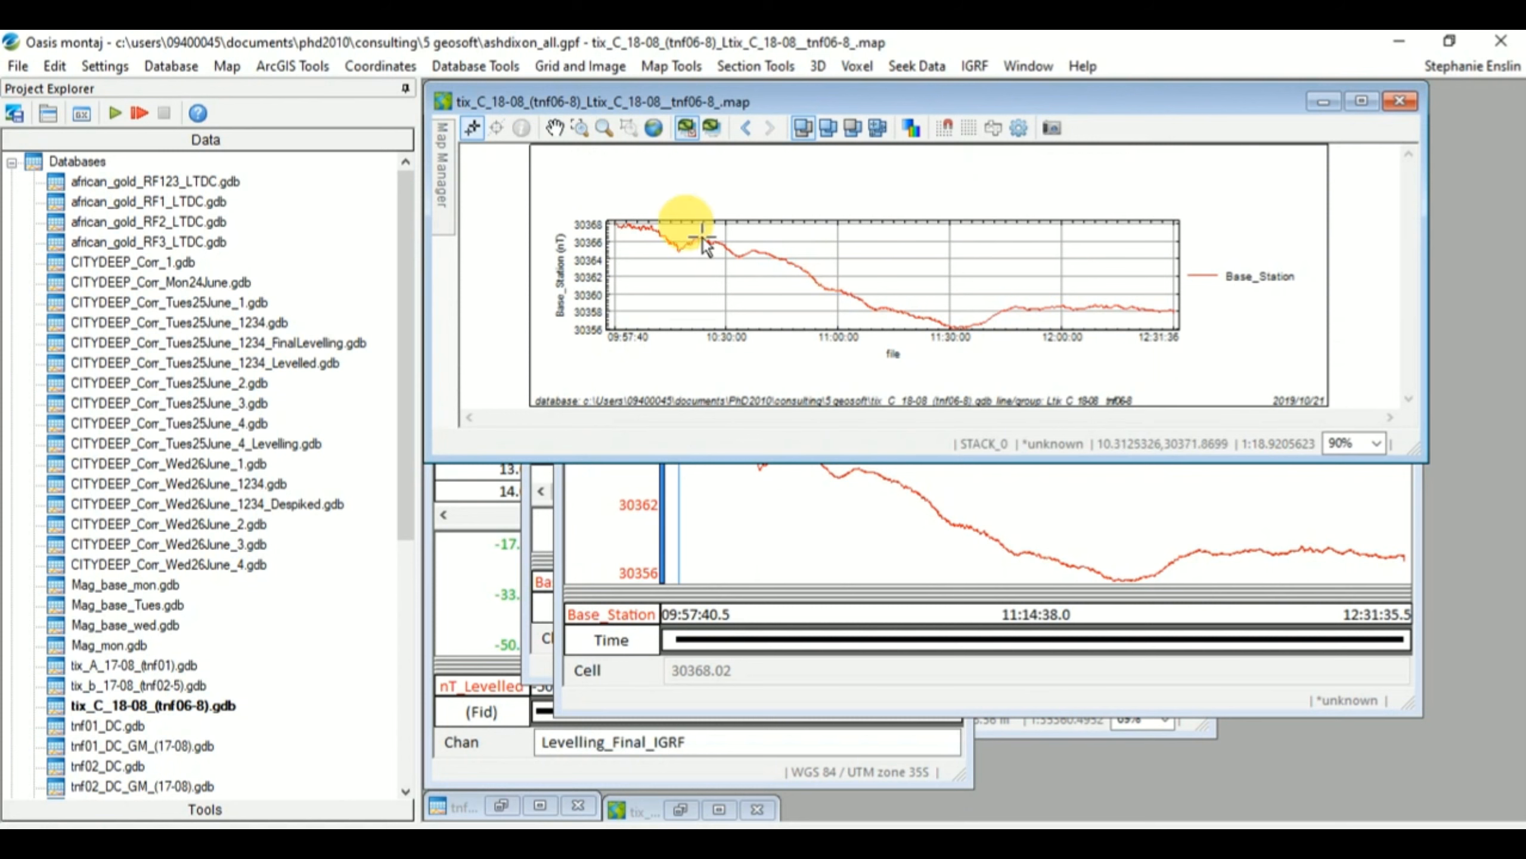
pyautogui.click(1361, 100)
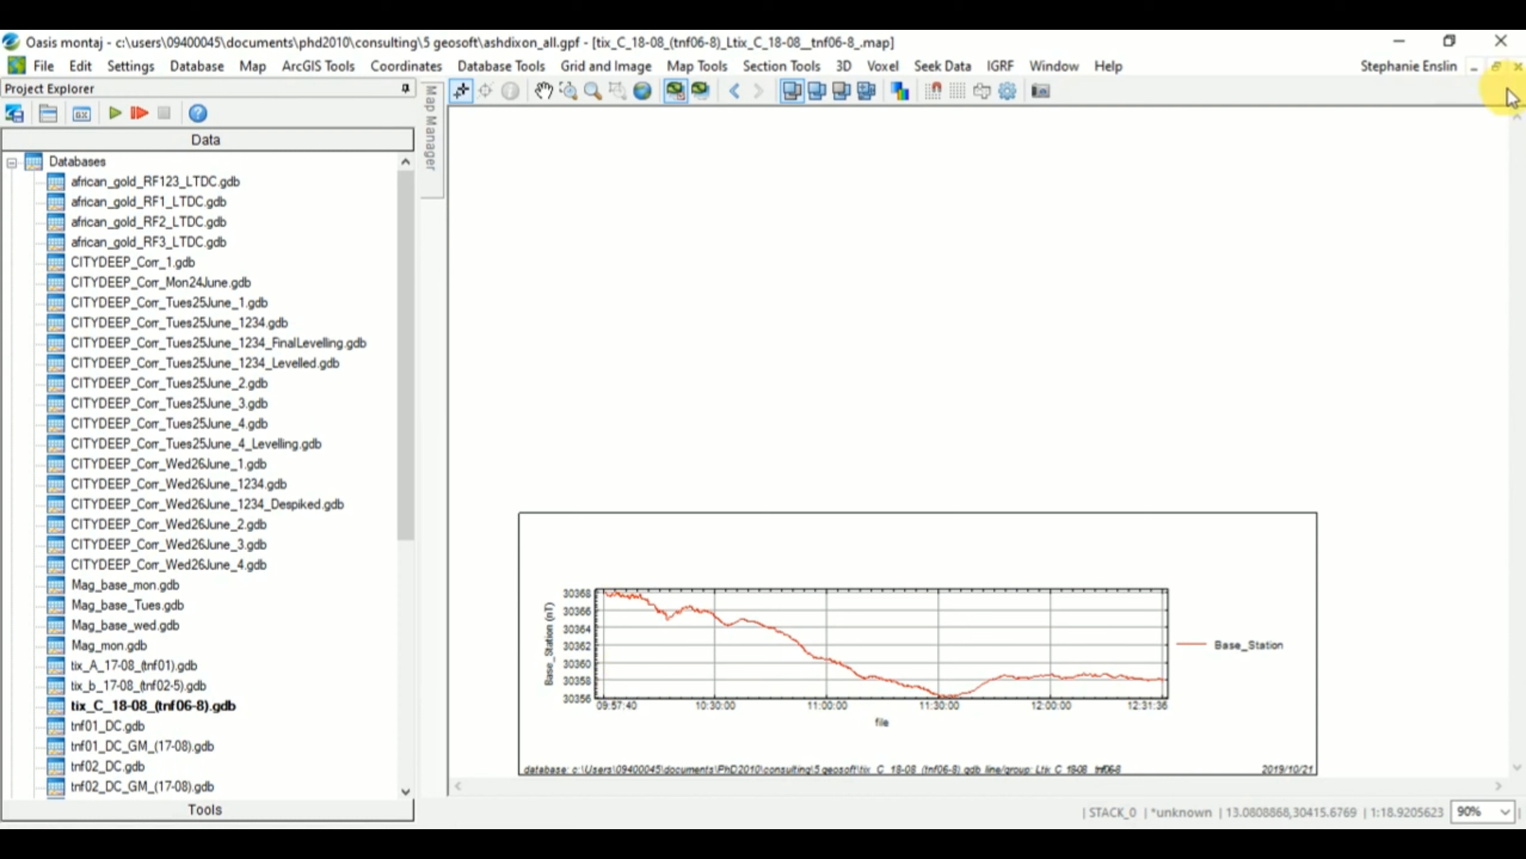
pyautogui.click(1519, 67)
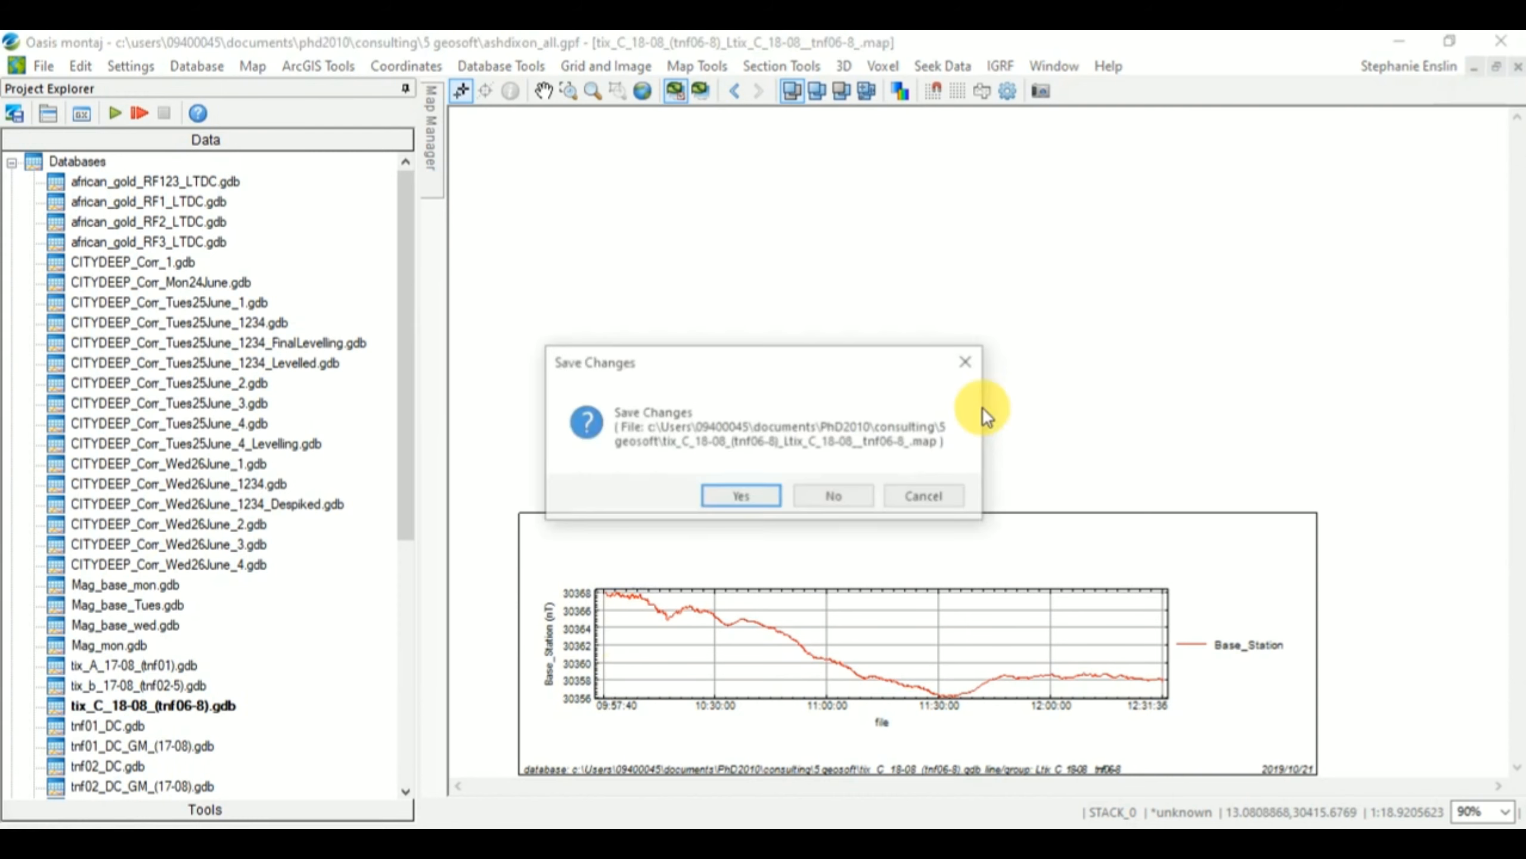
pyautogui.click(834, 497)
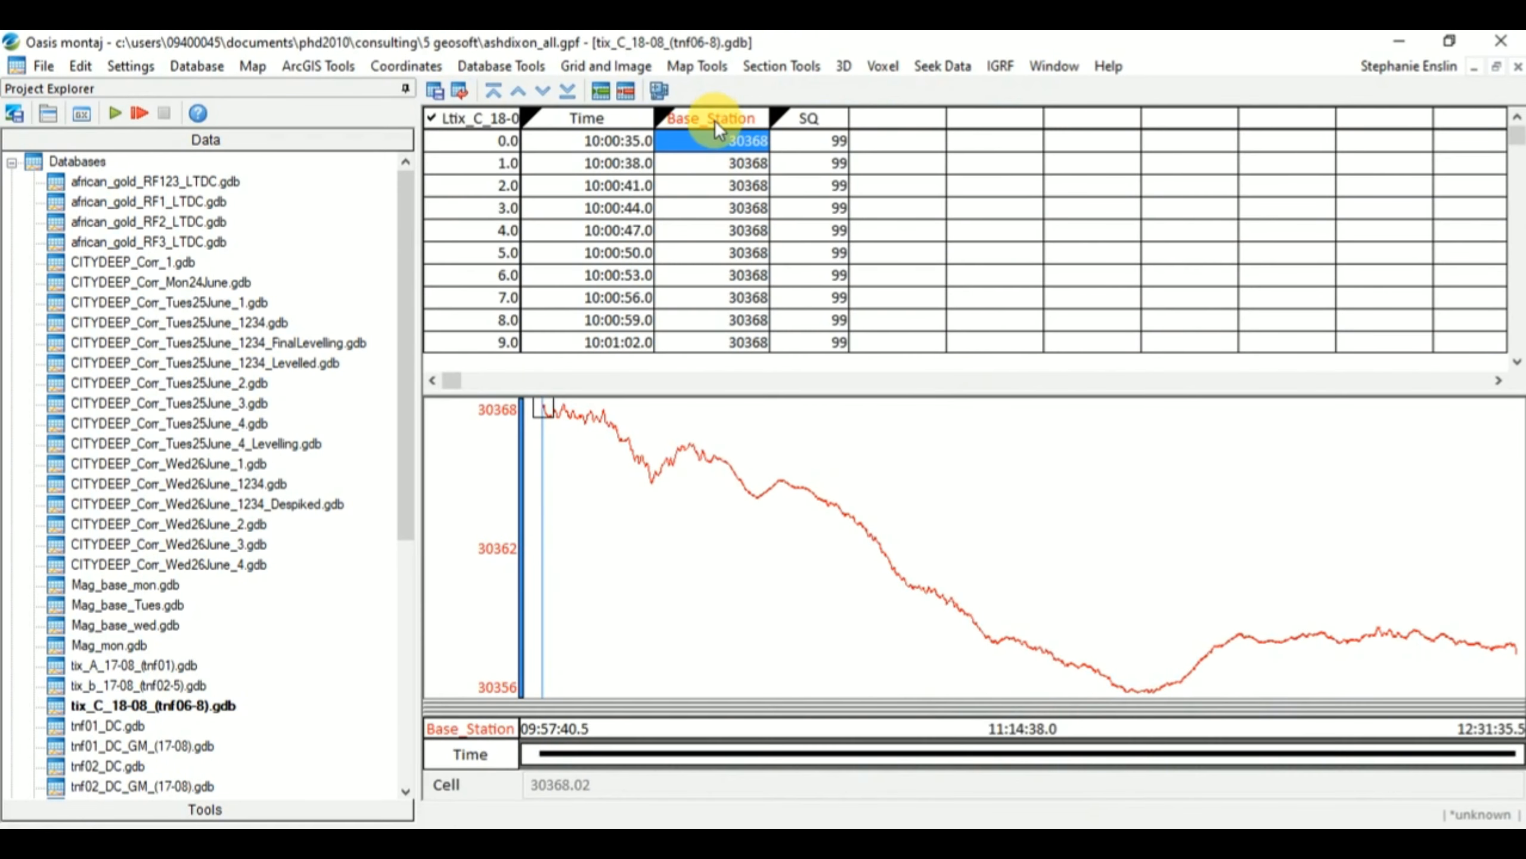
# Step: Set the label of the Time channel to Time
pyautogui.click(714, 119)
pyautogui.rightClick(704, 114)
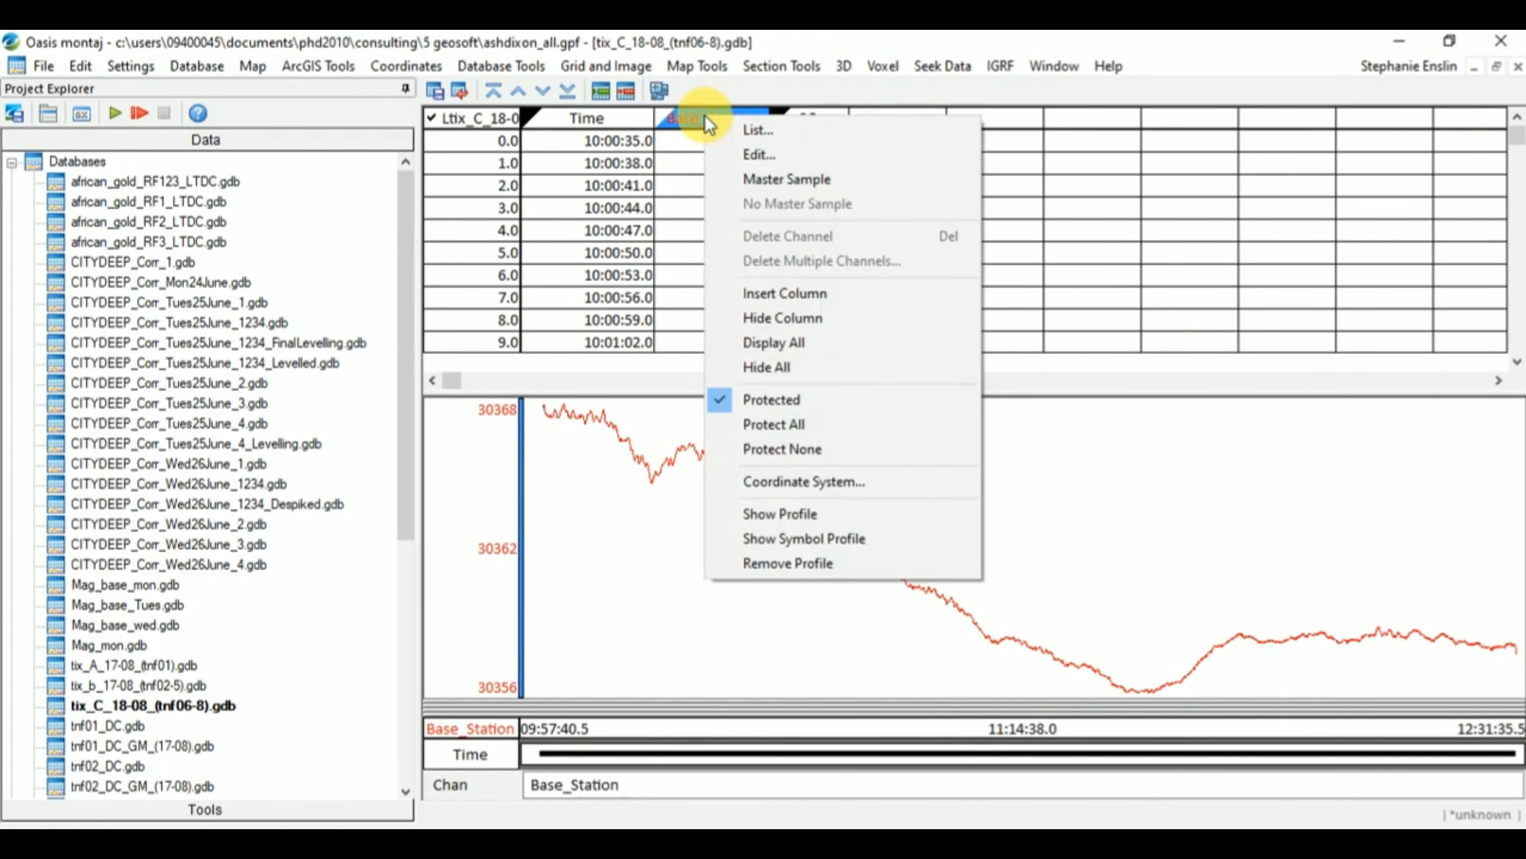
pyautogui.click(594, 117)
pyautogui.rightClick(594, 113)
pyautogui.click(620, 149)
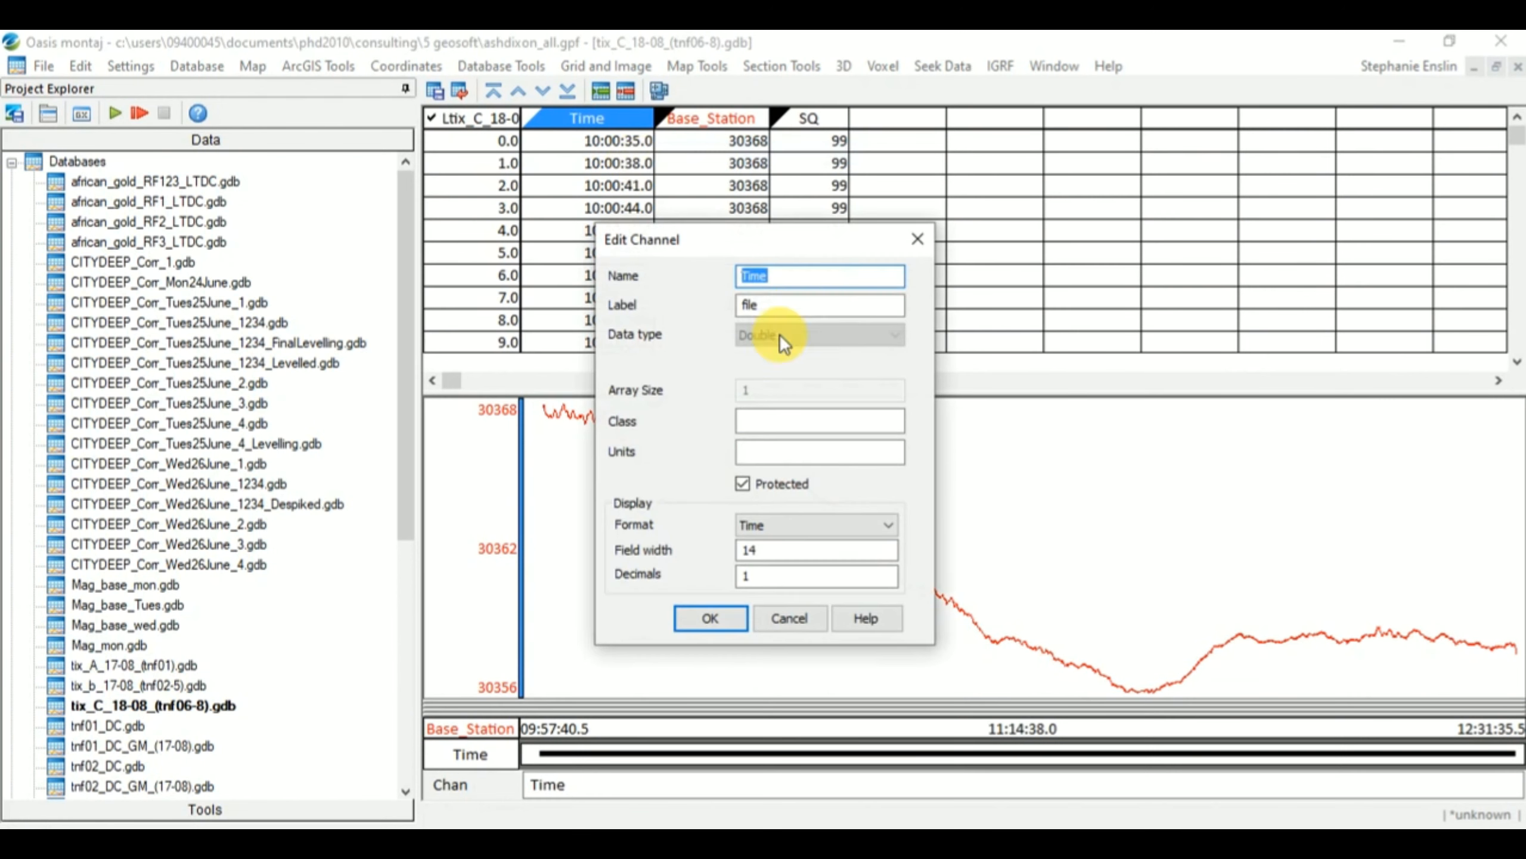
pyautogui.doubleClick(782, 305)
pyautogui.write('Time')
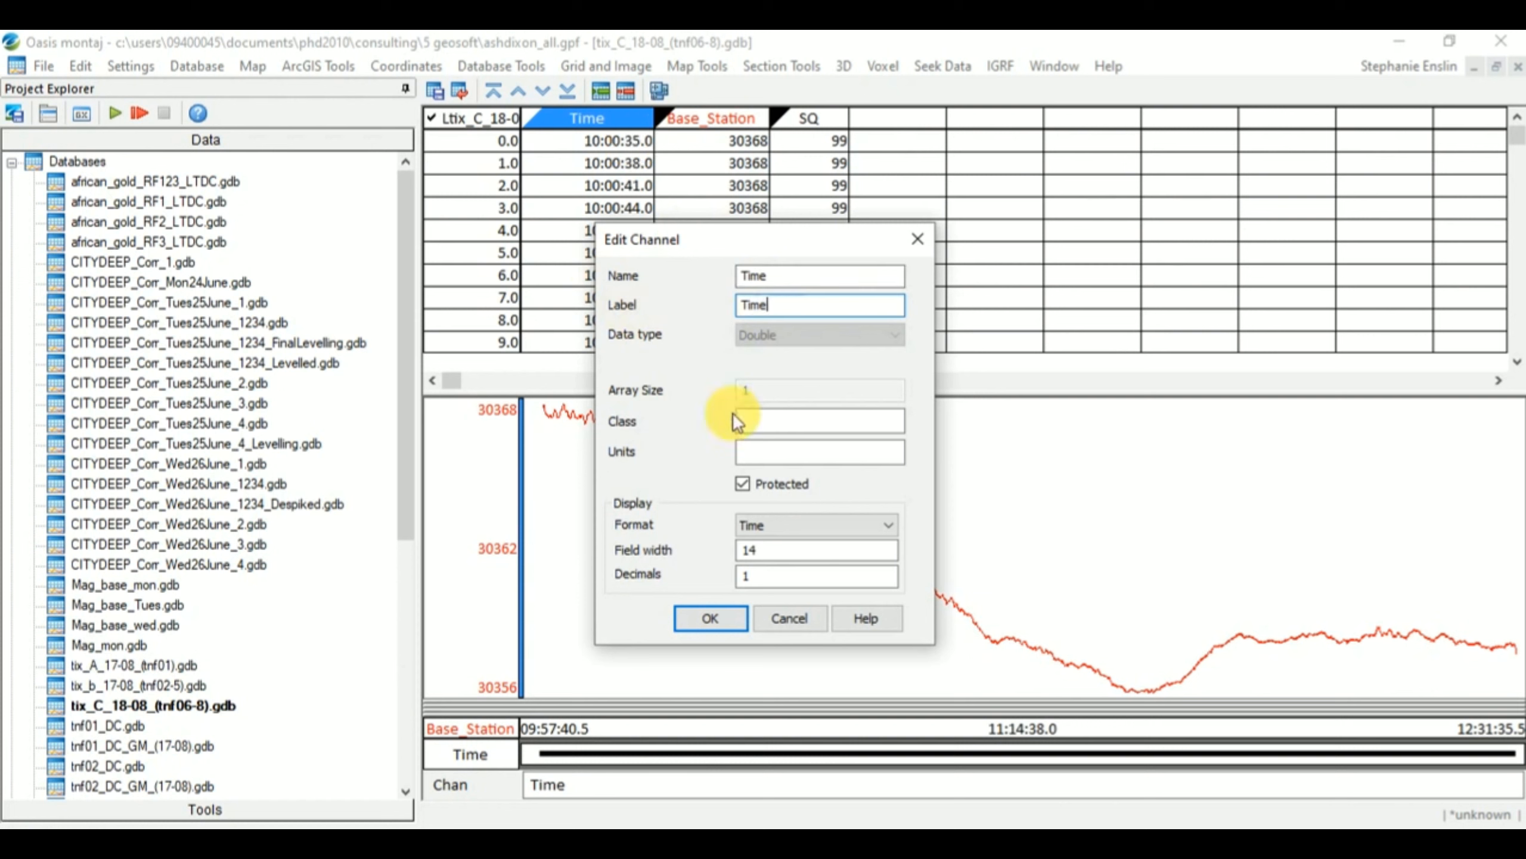
pyautogui.click(719, 623)
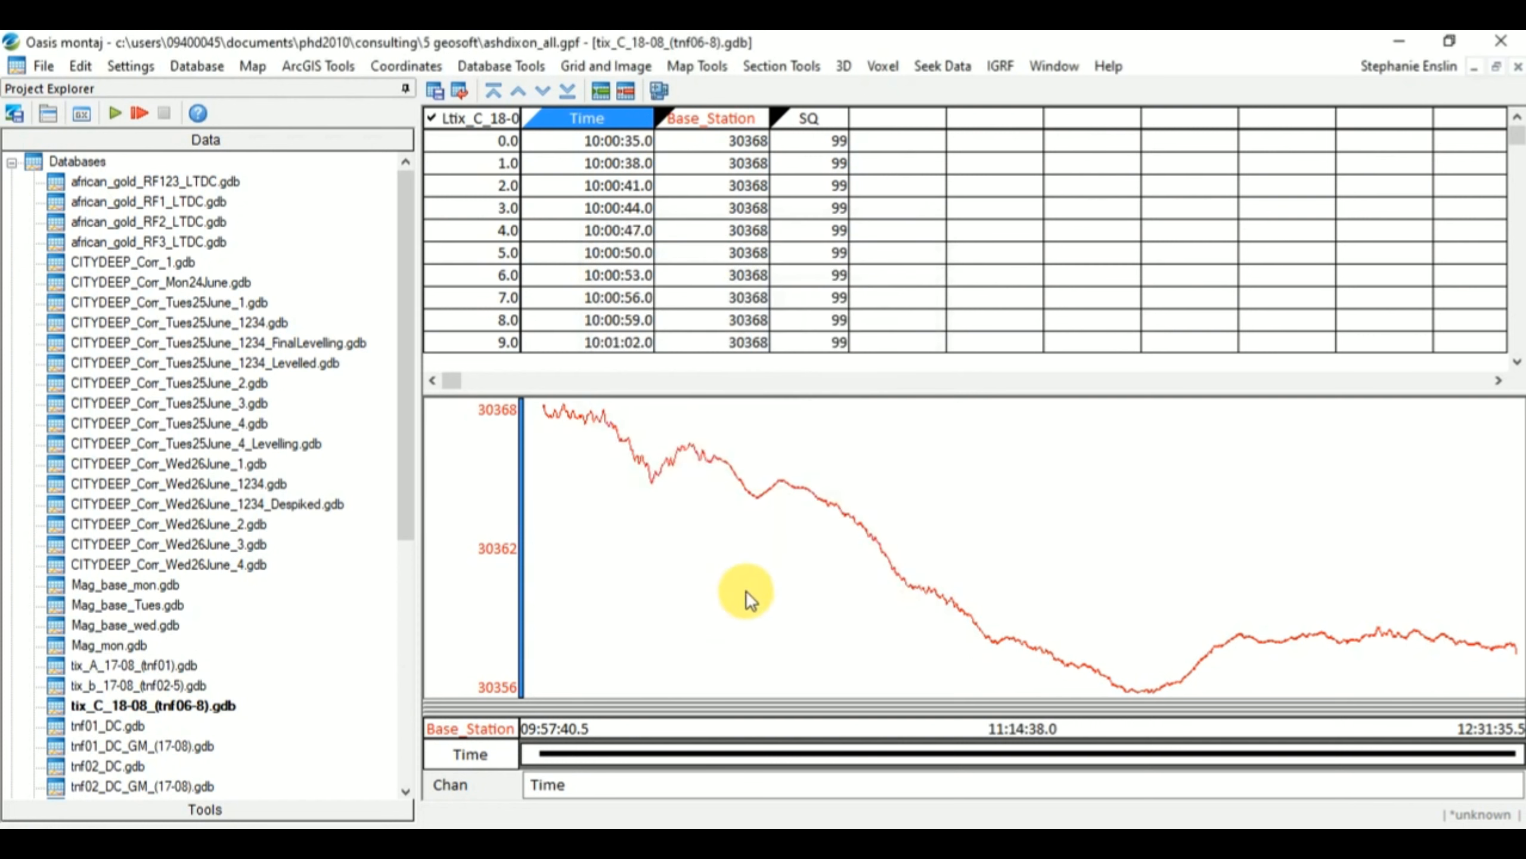
# Step: Plot the Base_Station profile figure again with surrounds and a blank title, overwriting the existing map
pyautogui.rightClick(750, 583)
pyautogui.click(808, 516)
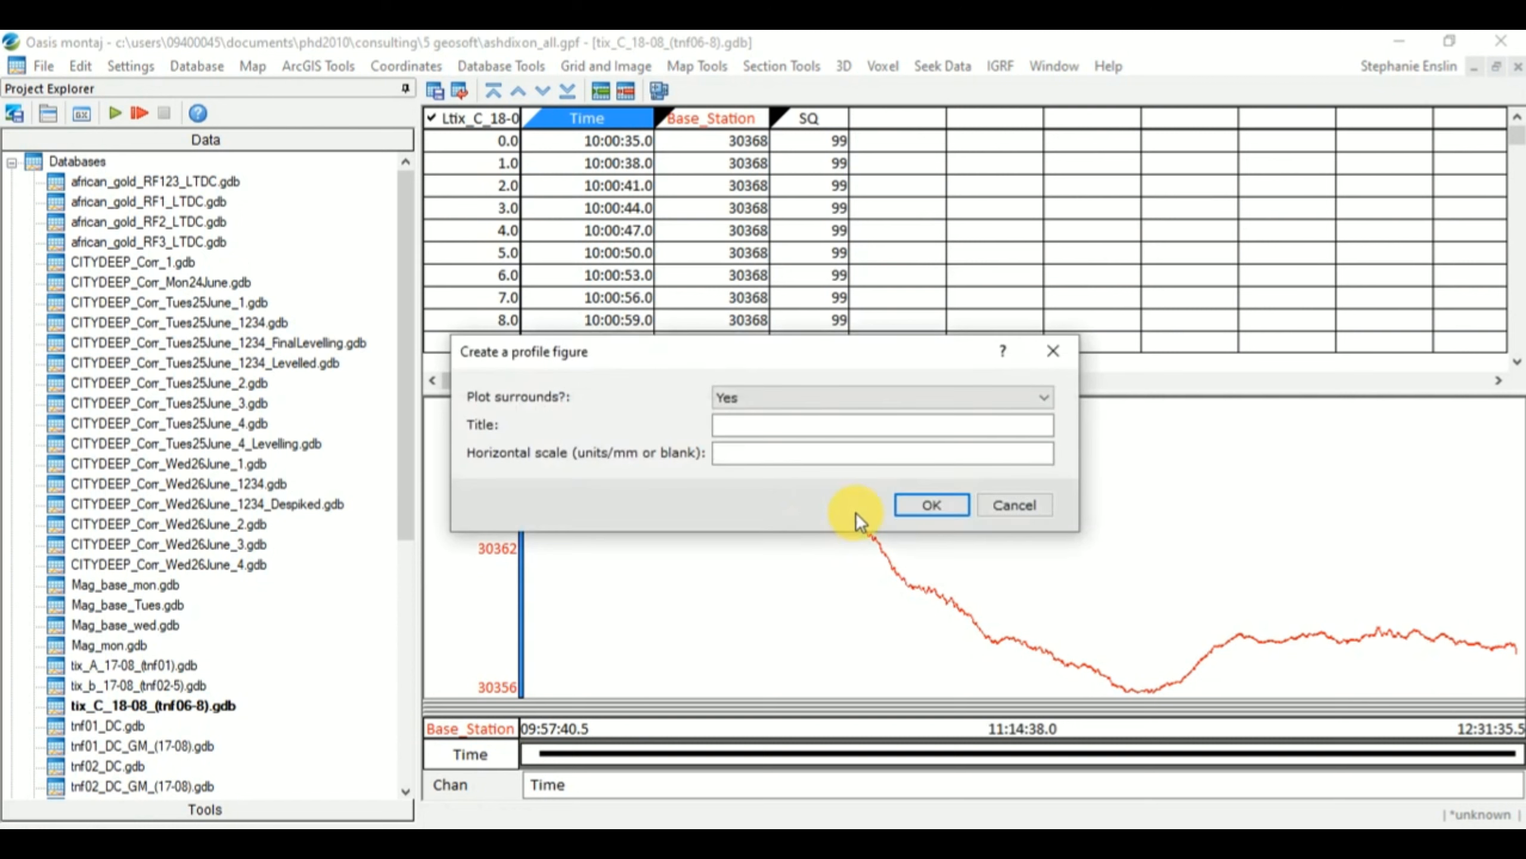
pyautogui.click(920, 519)
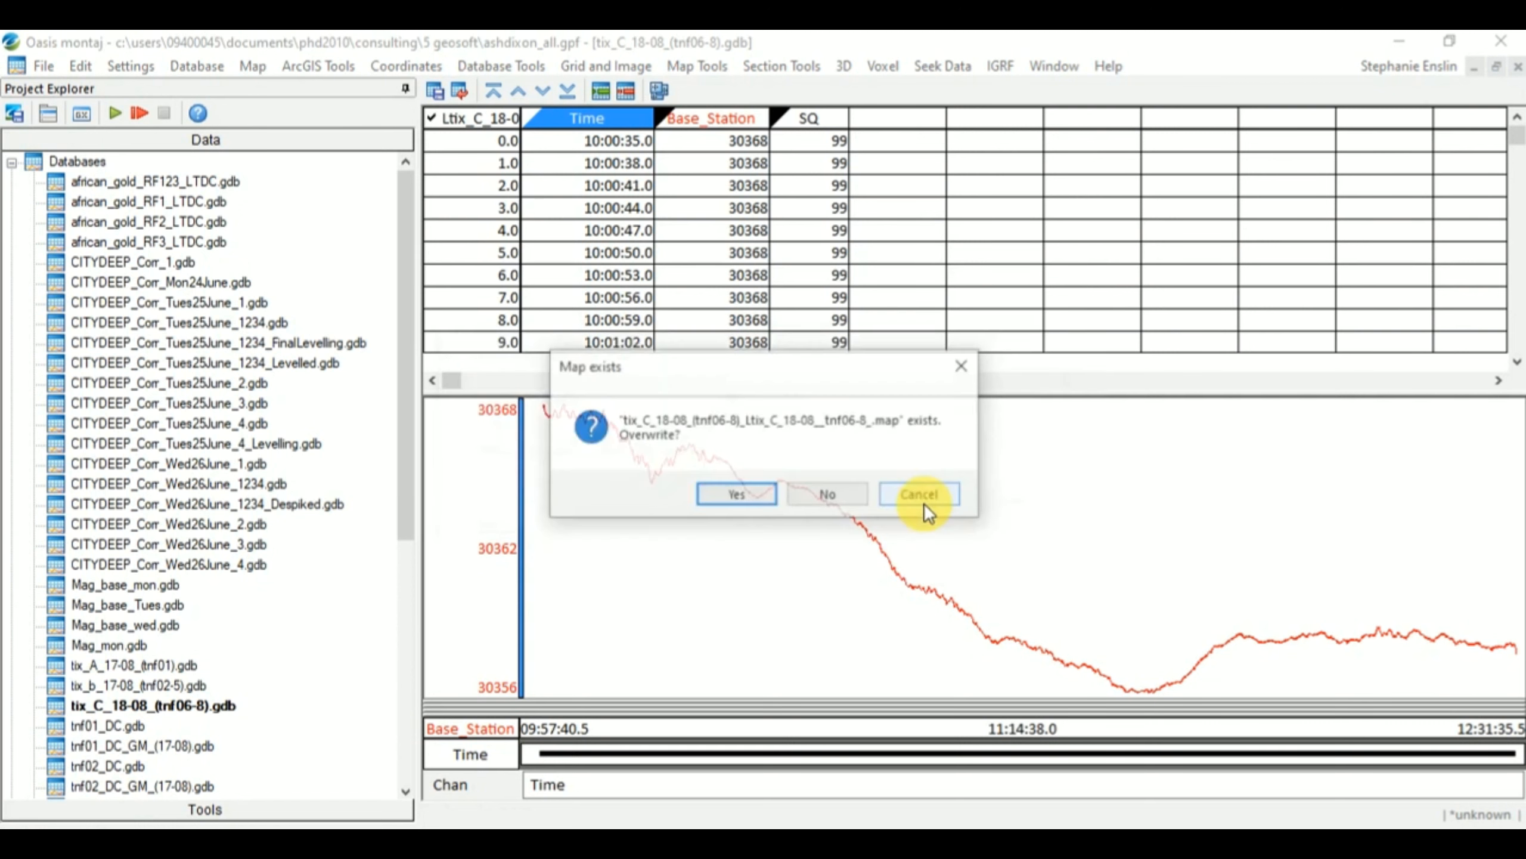
pyautogui.click(732, 497)
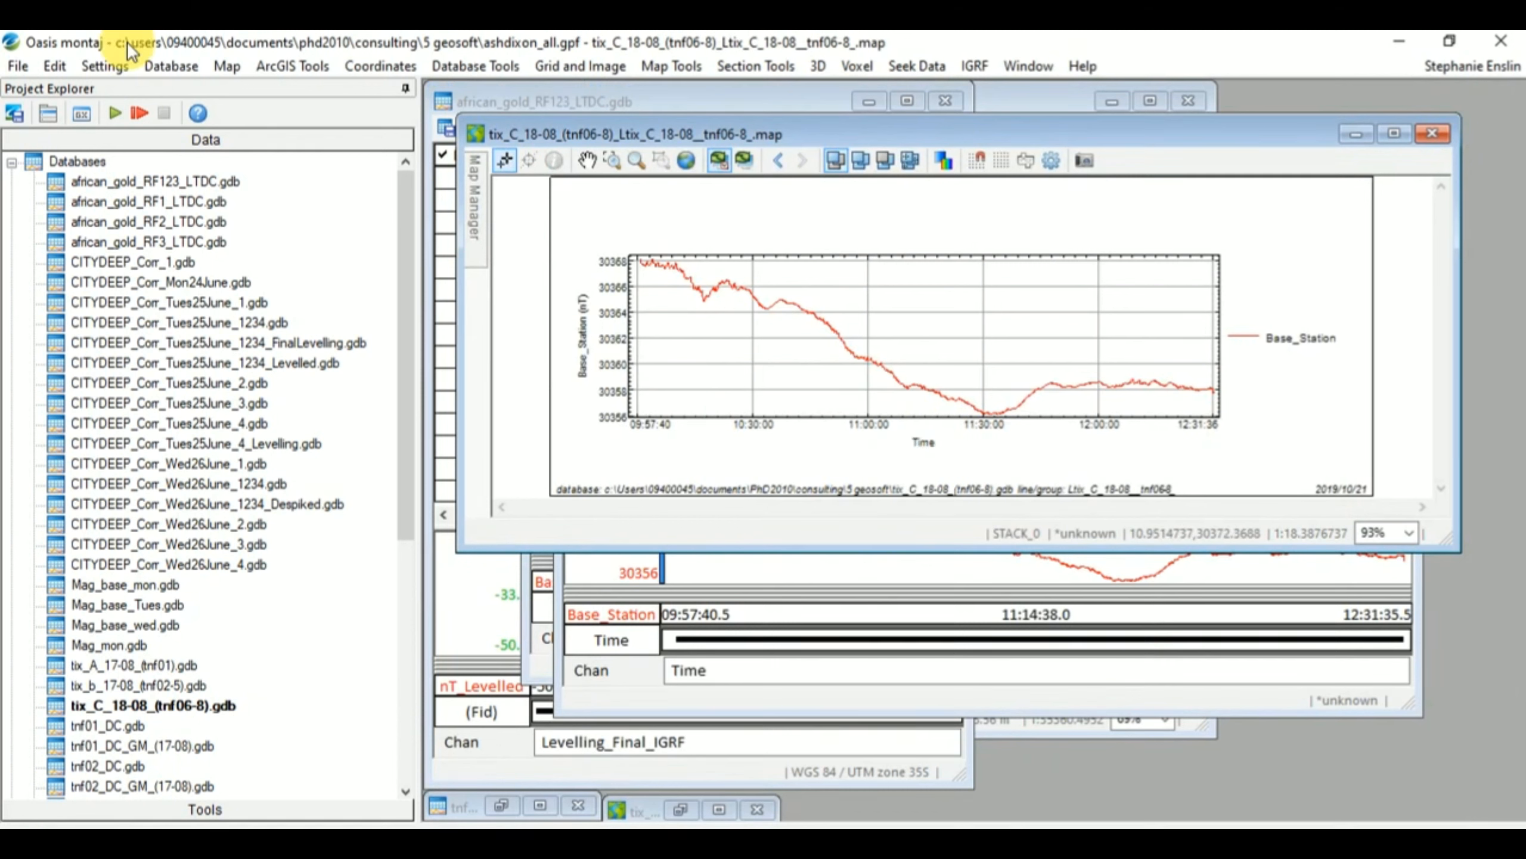
# Step: Configure the profile map's export to a true-colour PNG file of the viewed region at 80 dots per inch
pyautogui.click(227, 64)
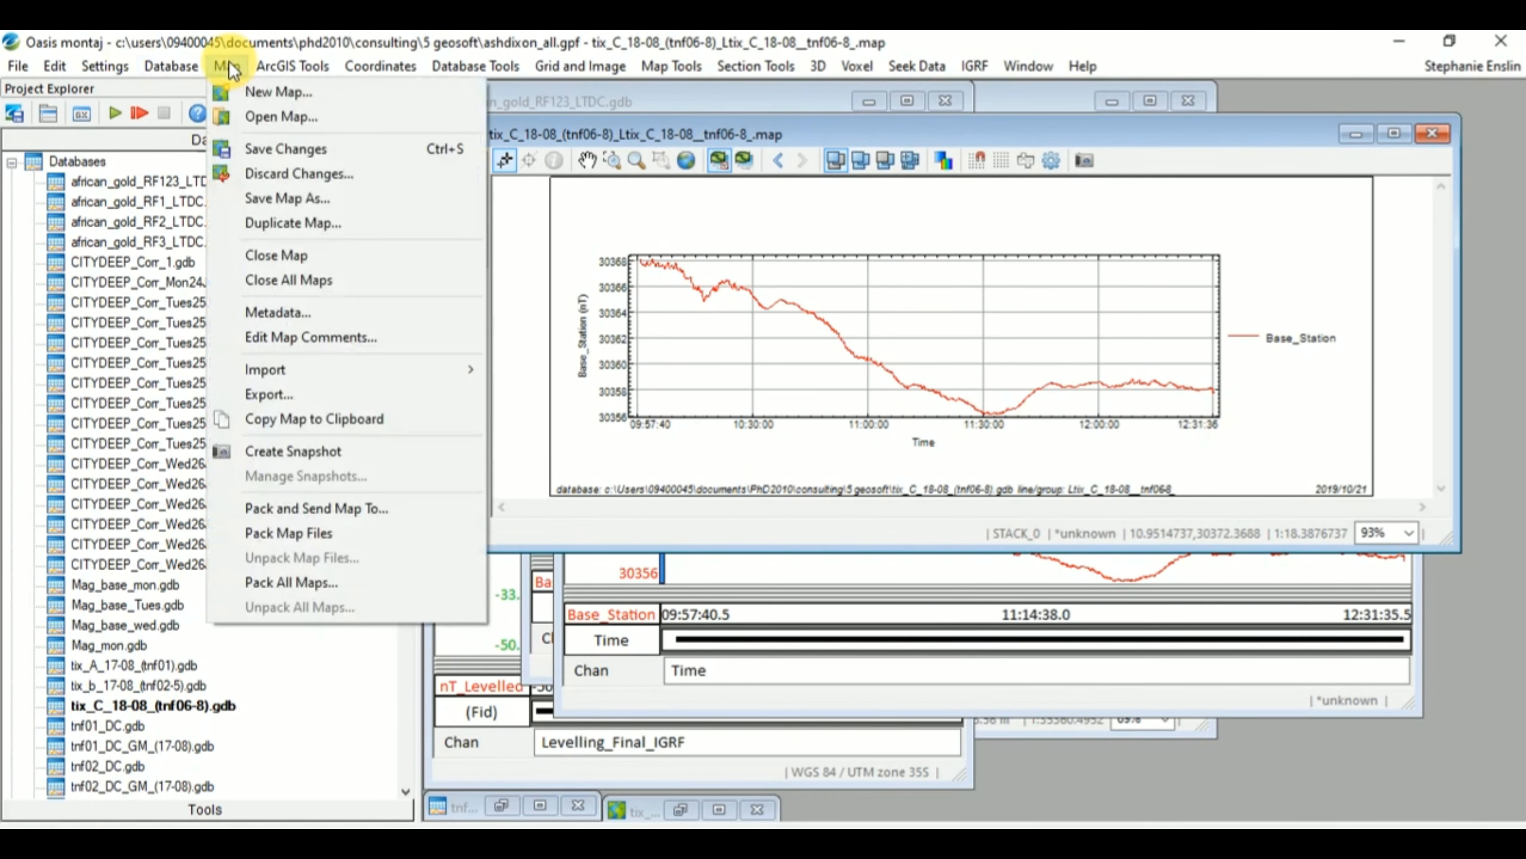
pyautogui.click(337, 400)
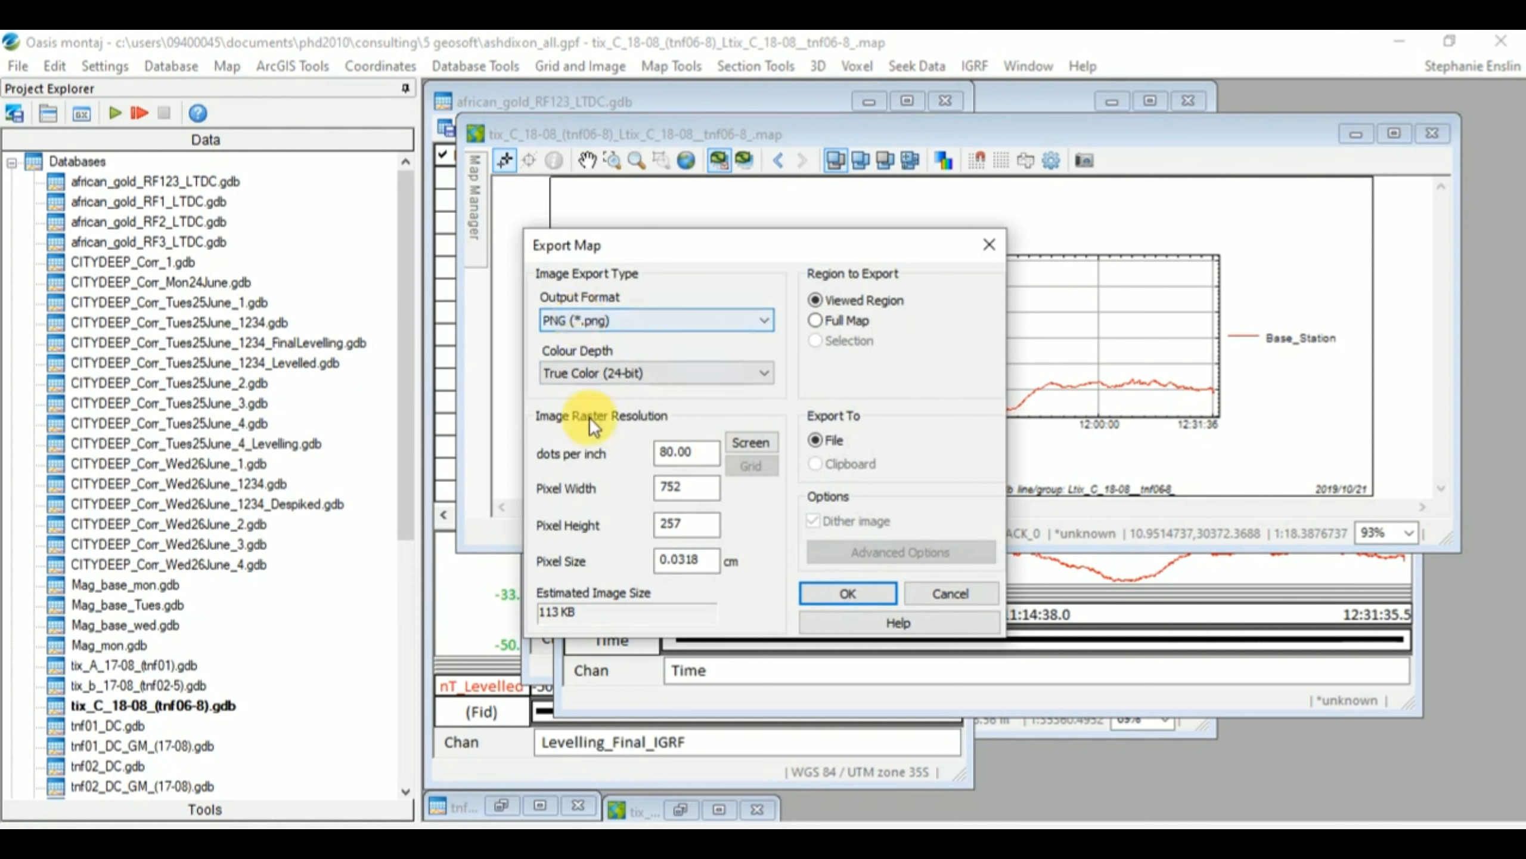
pyautogui.moveTo(703, 454); pyautogui.dragTo(629, 448)
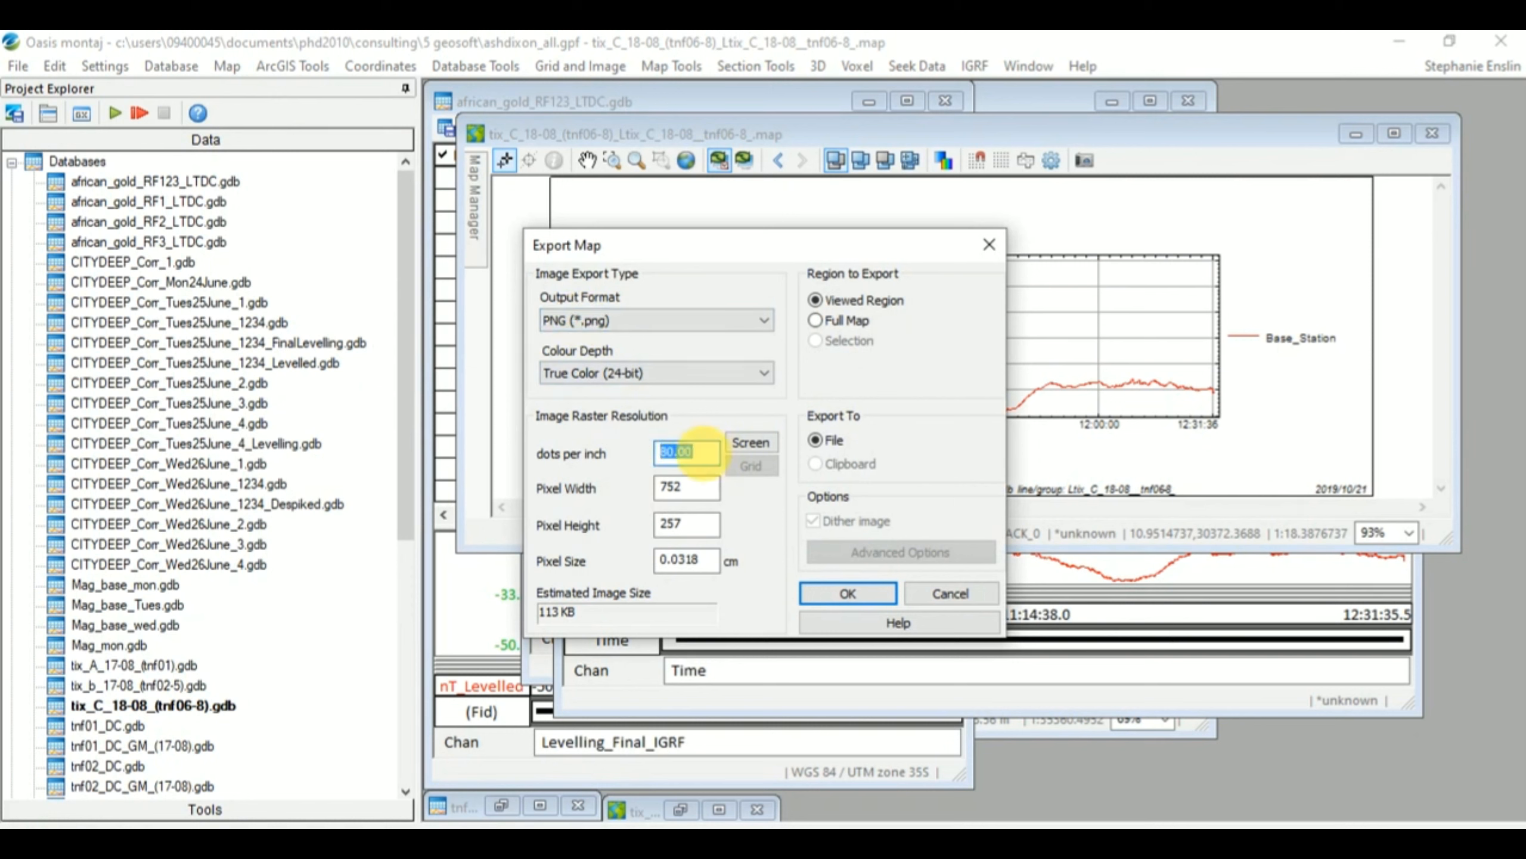
pyautogui.write('150')
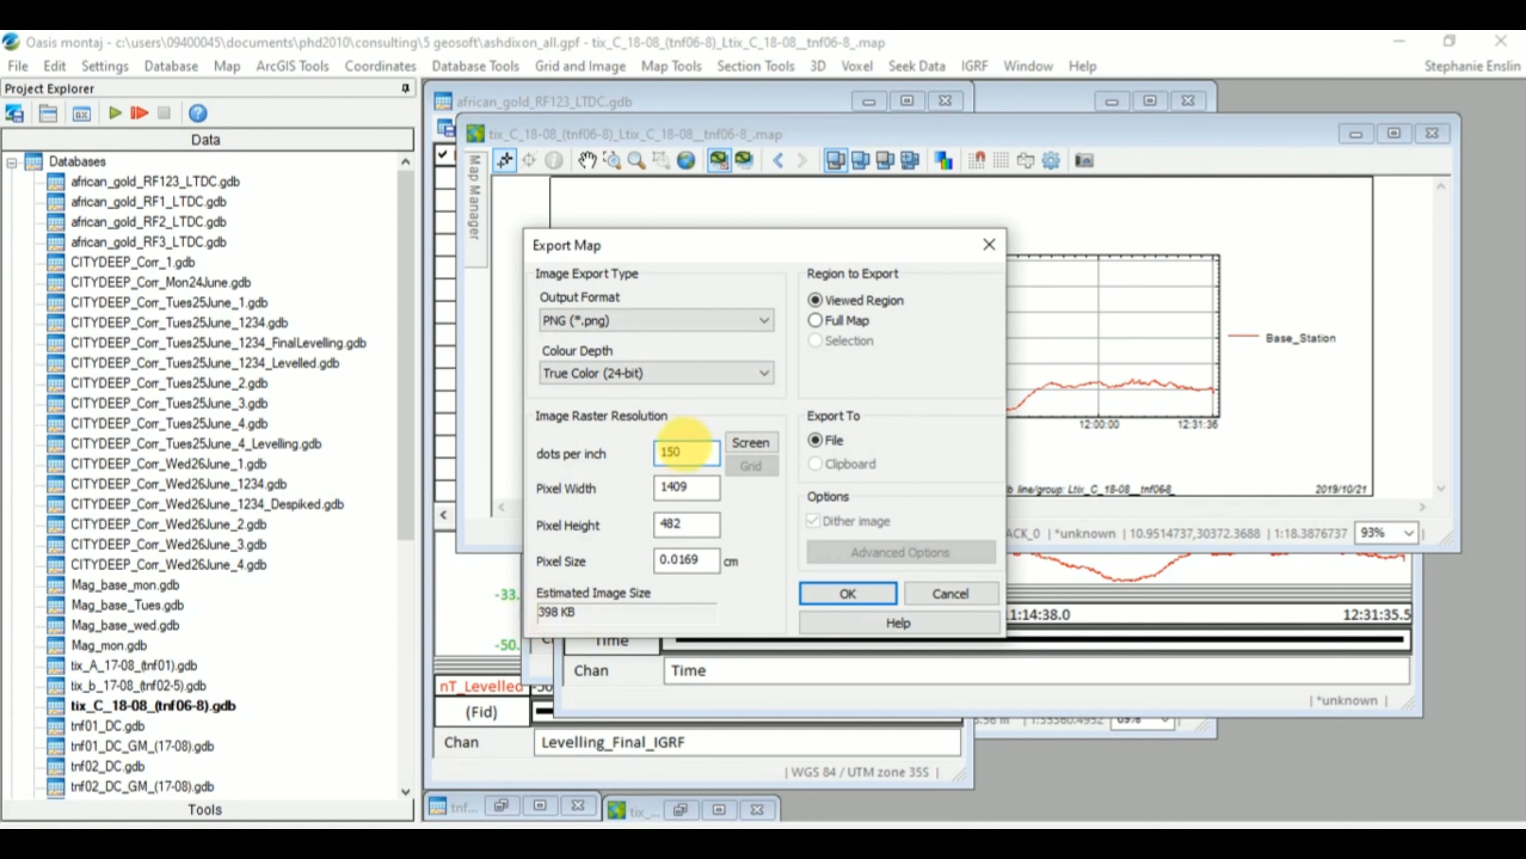
pyautogui.doubleClick(682, 452)
pyautogui.write('80')
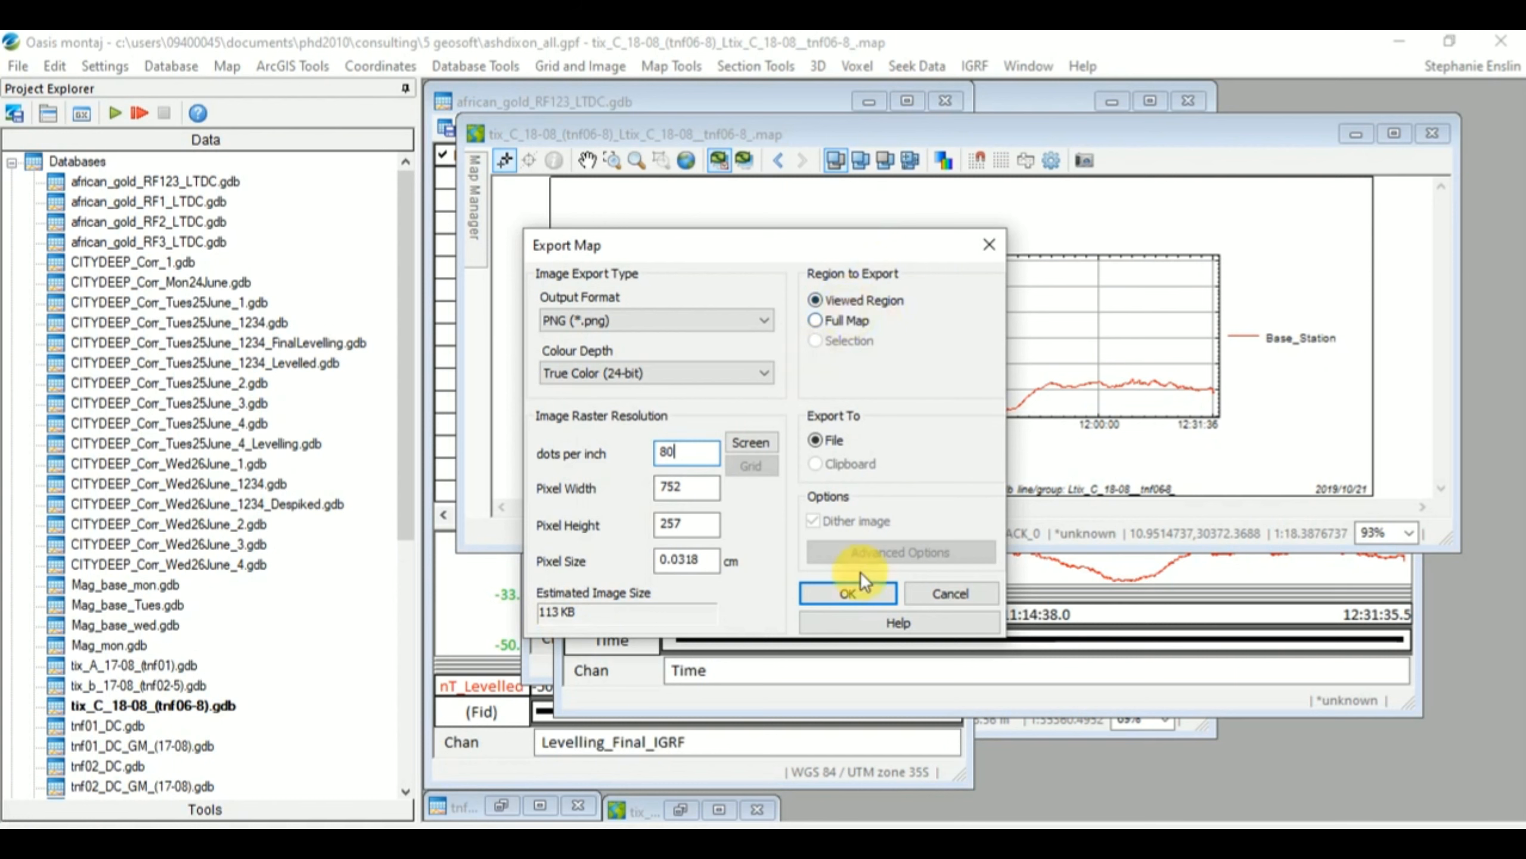
pyautogui.click(861, 591)
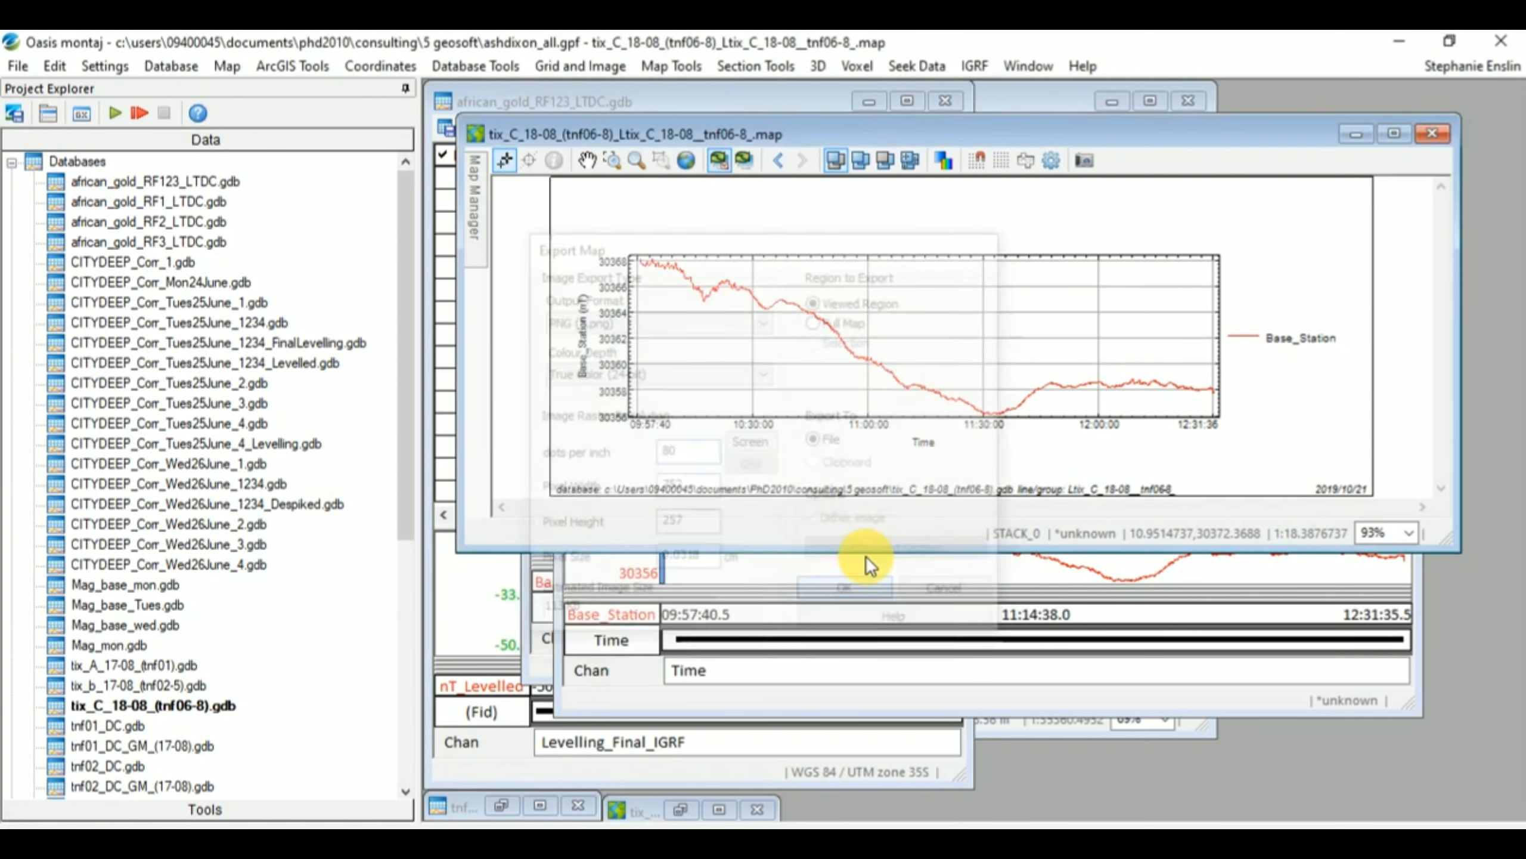
# Step: Choose the 10 Report folder inside Consulting > 3 Report as the export location
pyautogui.click(598, 204)
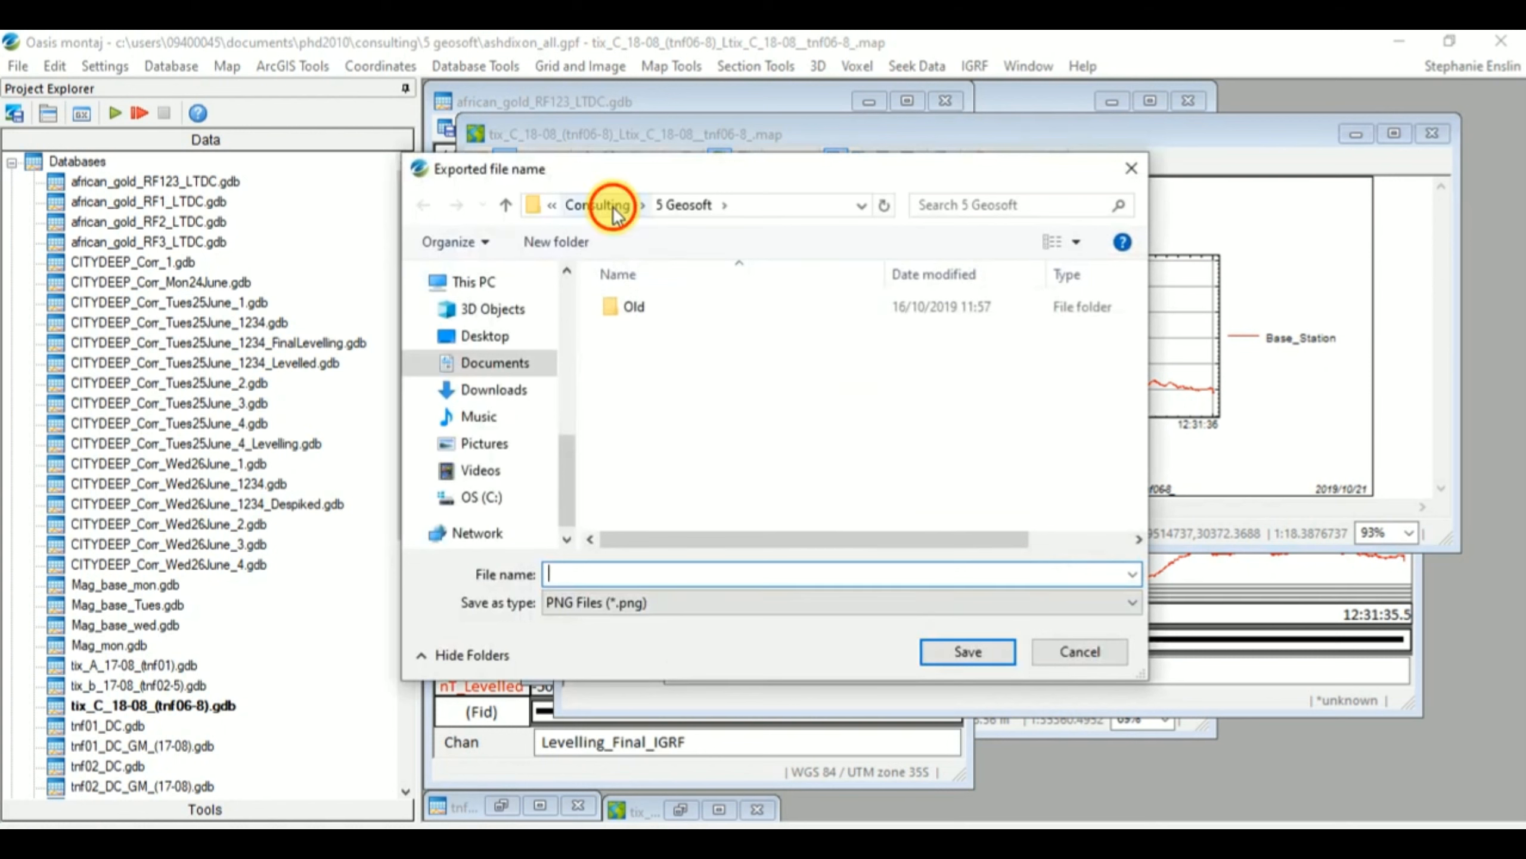
pyautogui.doubleClick(1057, 317)
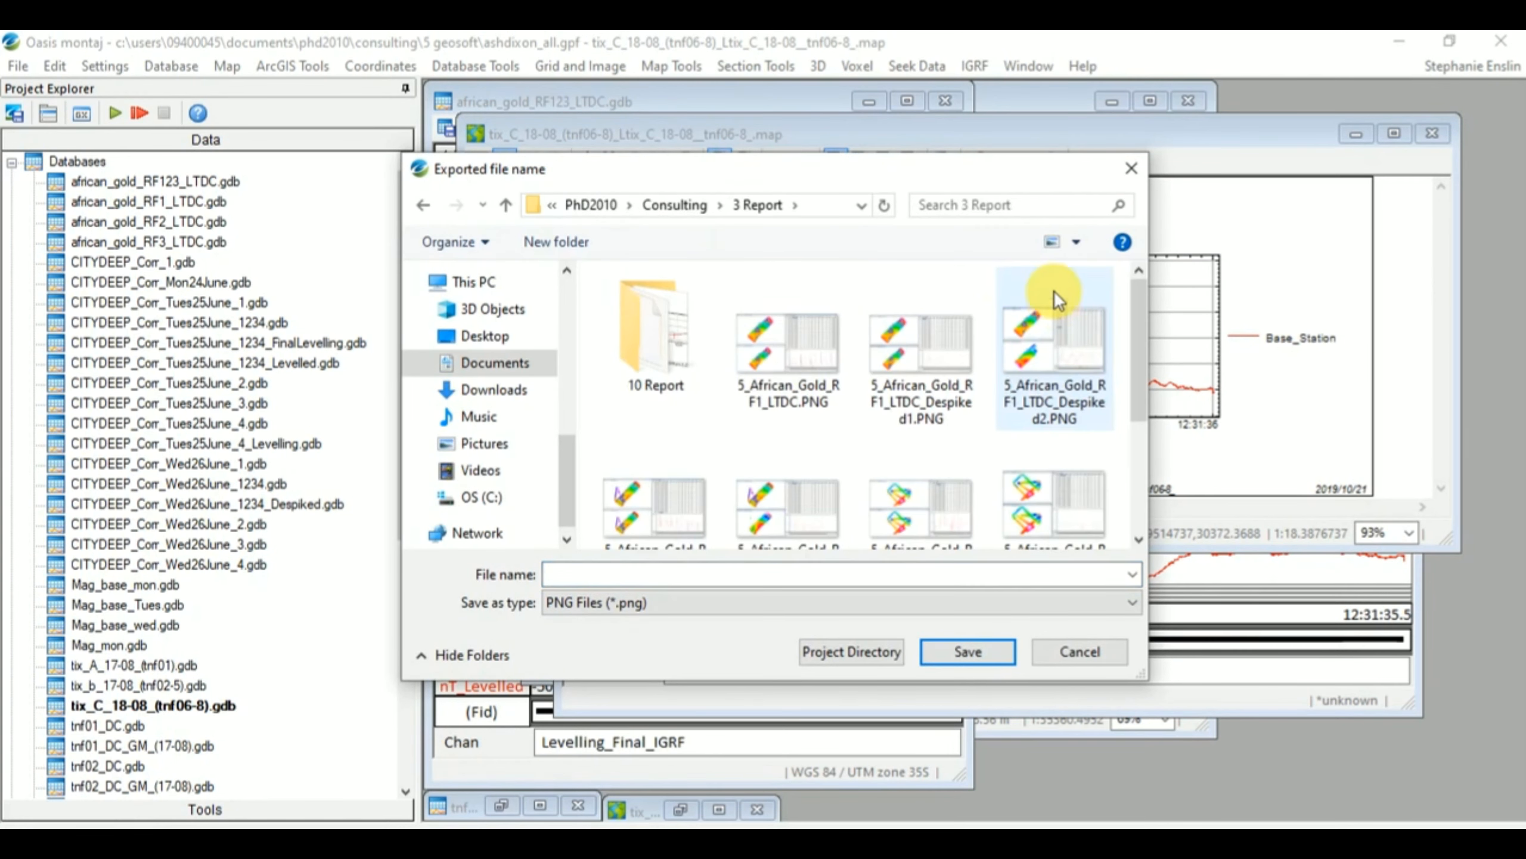
pyautogui.scroll(-3, 1004, 425)
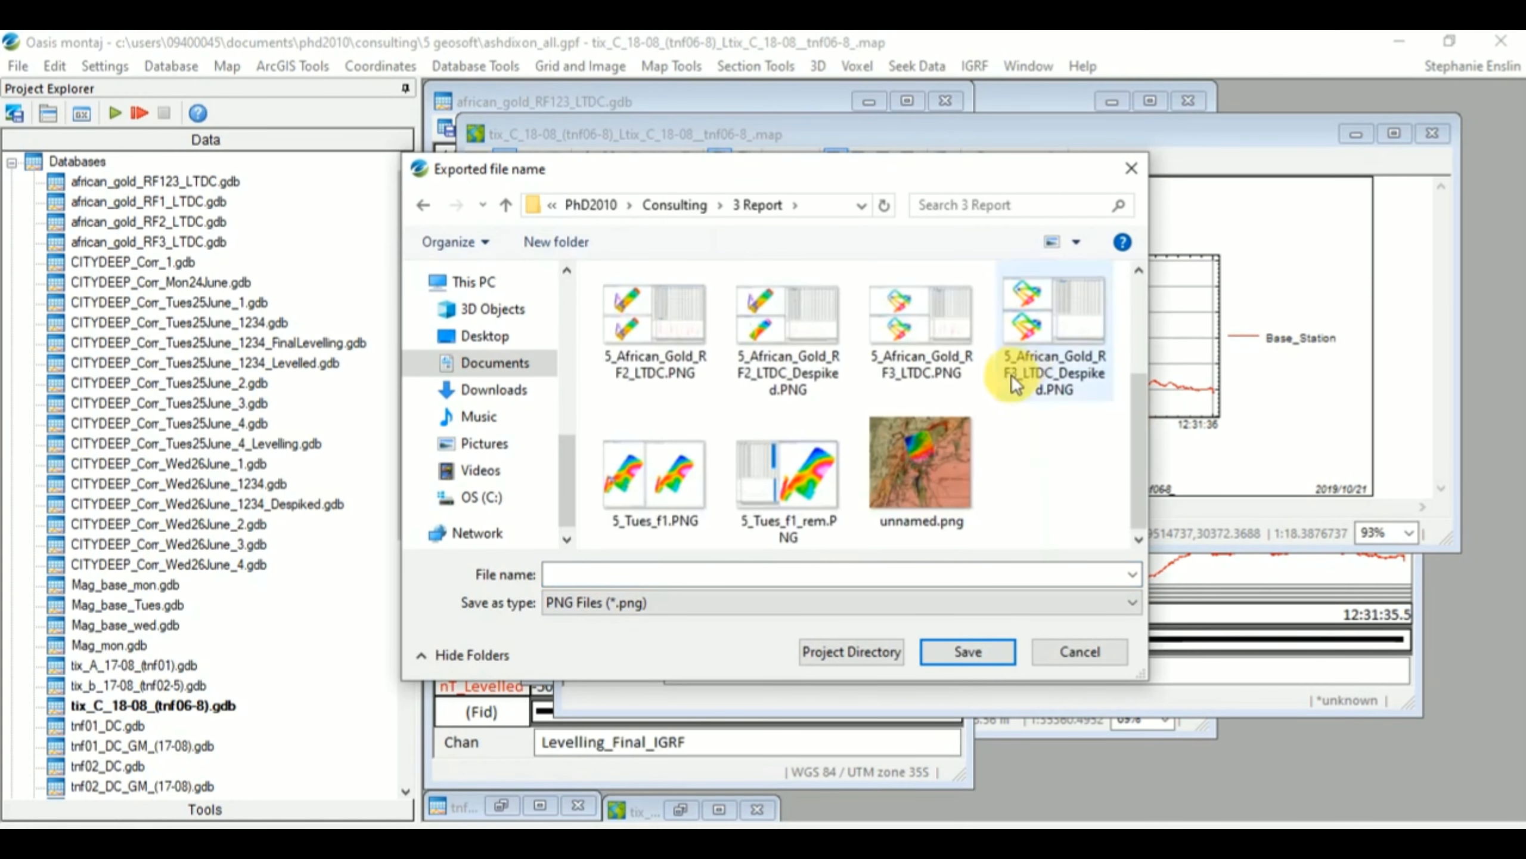
pyautogui.scroll(3, 1011, 375)
pyautogui.doubleClick(641, 317)
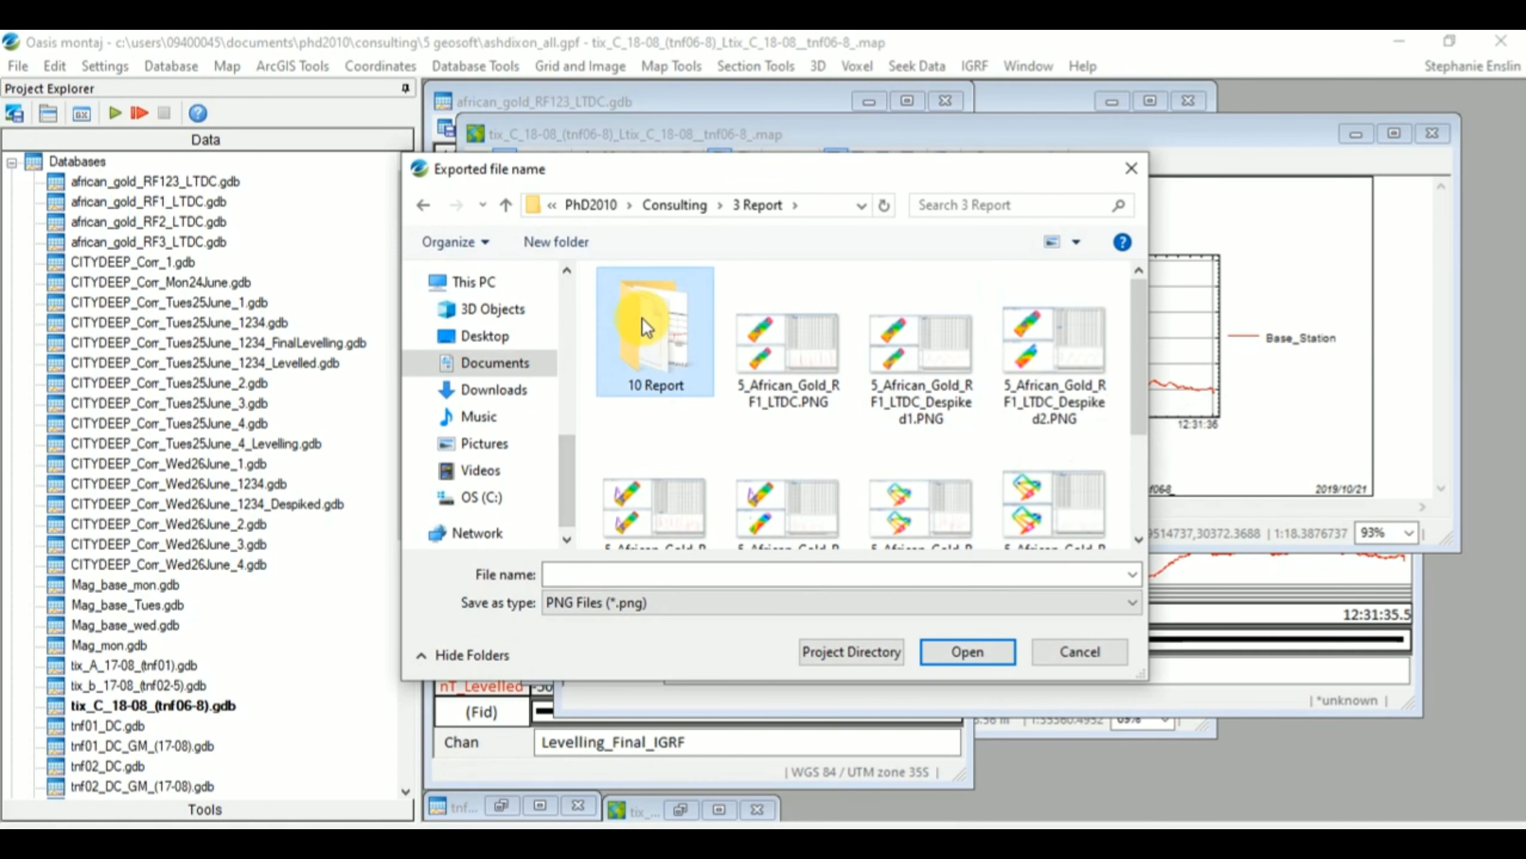
# Step: Adapt the existing Base+tix_B_17_08.png file name to Base+tix_C_18_08.png and save the exported image
pyautogui.click(1046, 361)
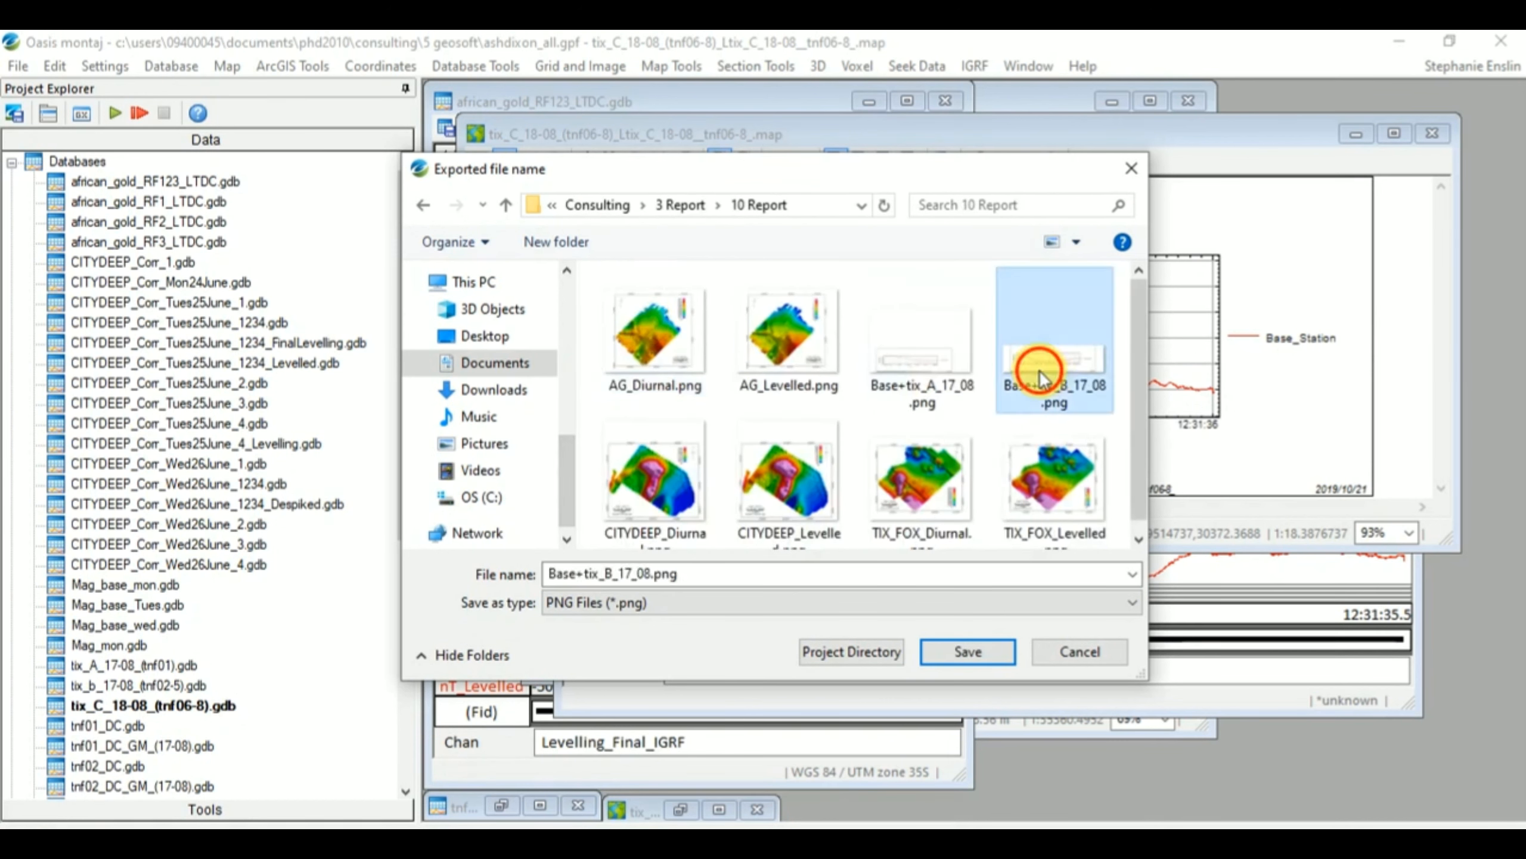
pyautogui.doubleClick(619, 576)
pyautogui.click(614, 574)
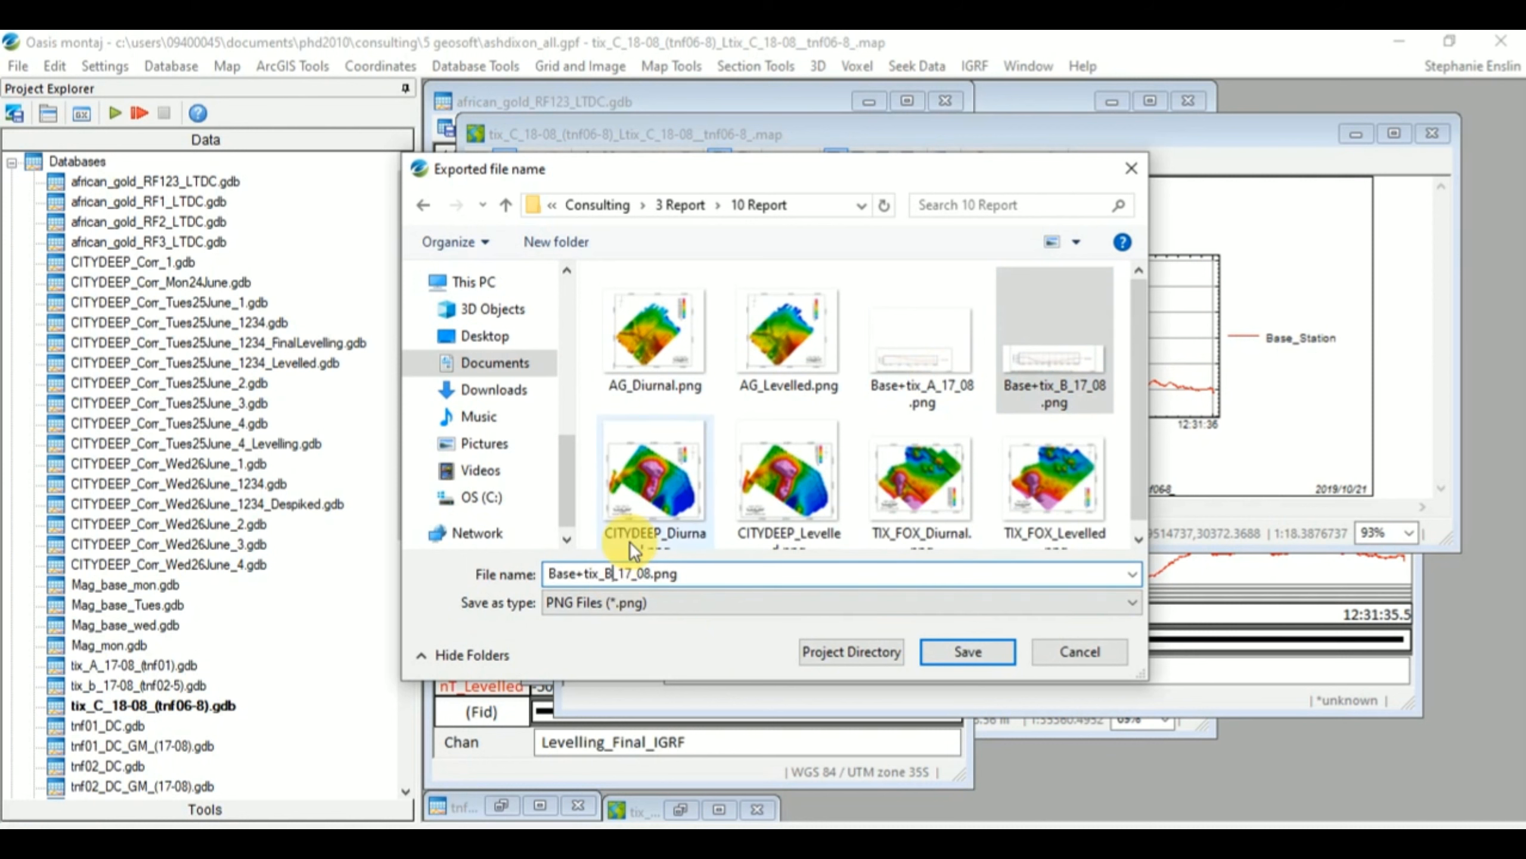
pyautogui.press('BackSpace')
pyautogui.write('C')
pyautogui.press('Delete')
pyautogui.write('8')
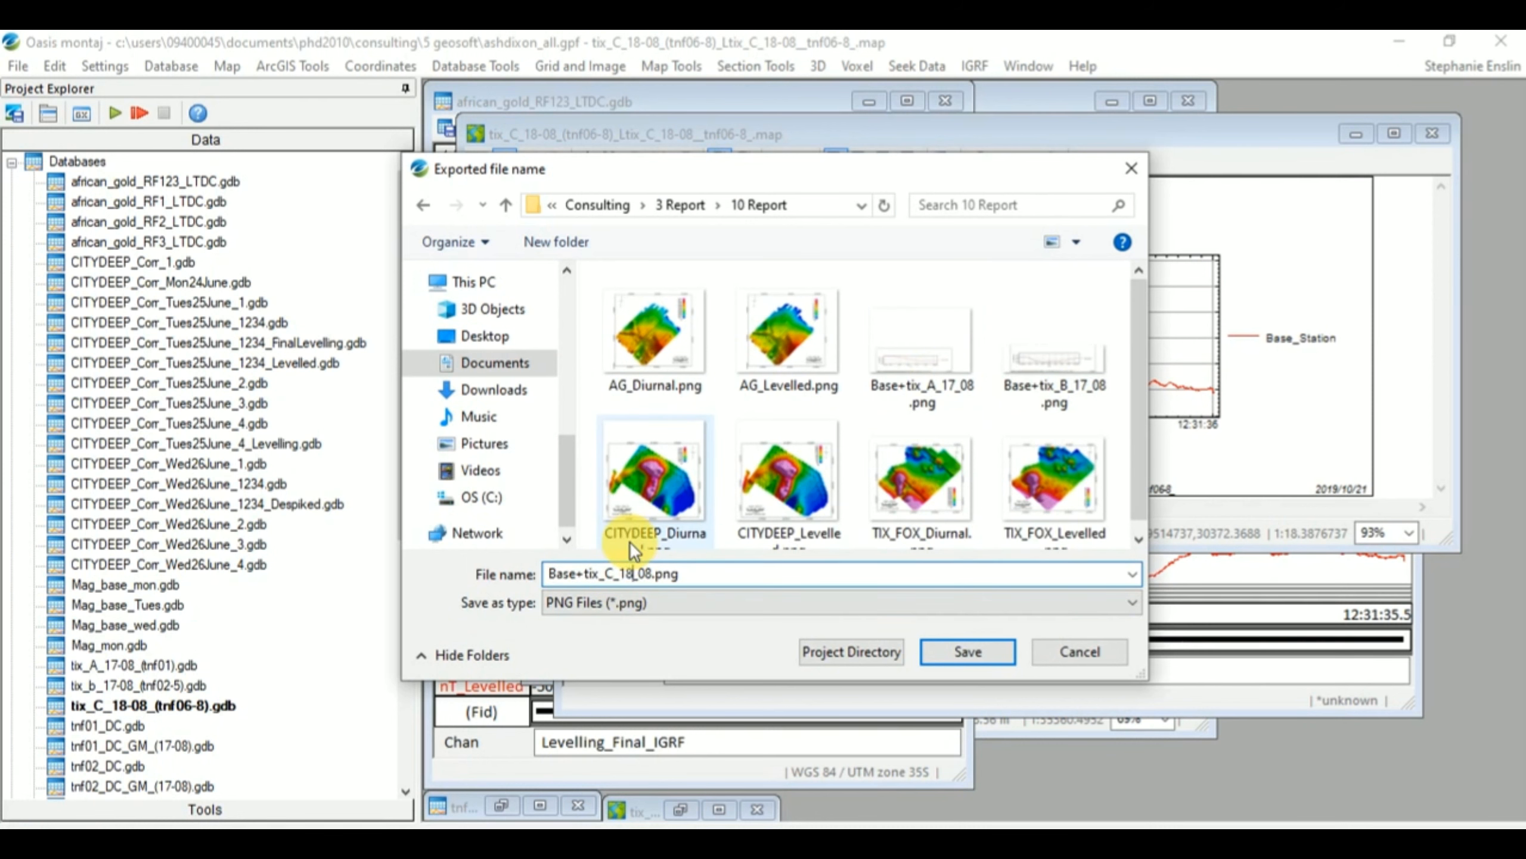
pyautogui.press('Return')
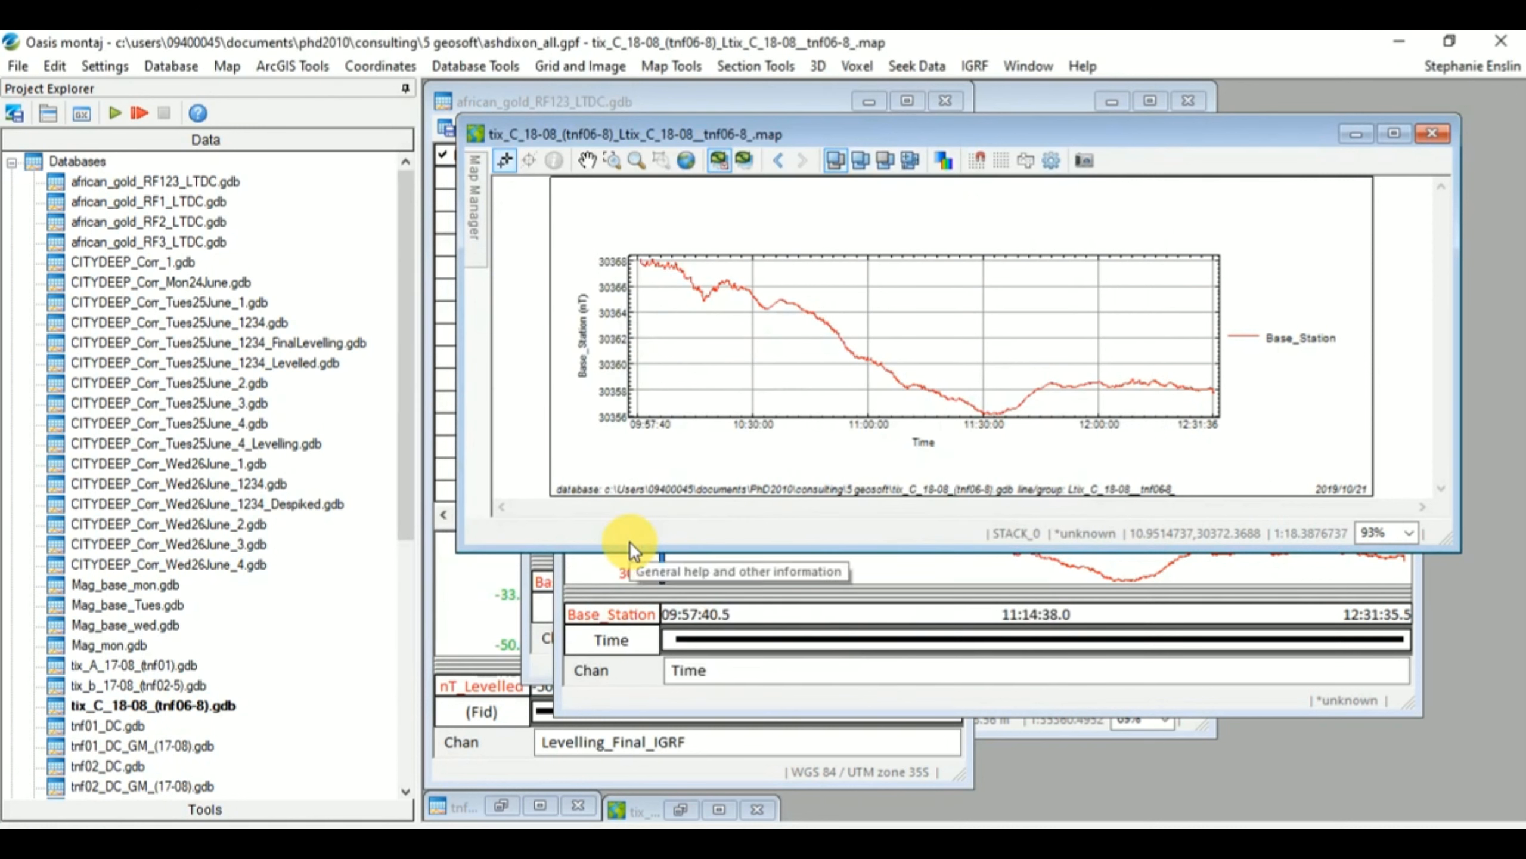
pyautogui.click(1285, 854)
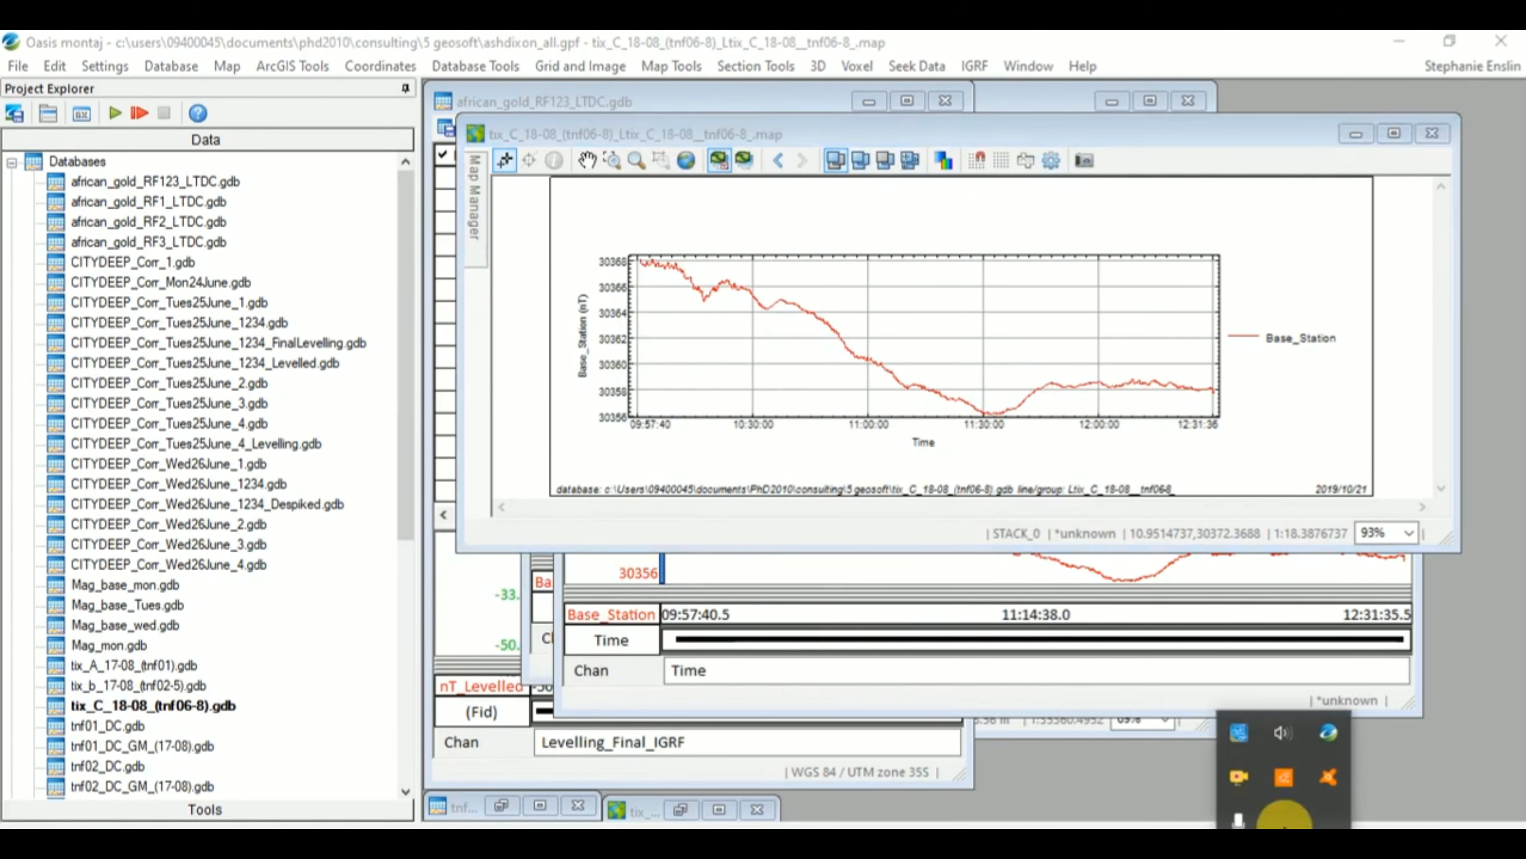